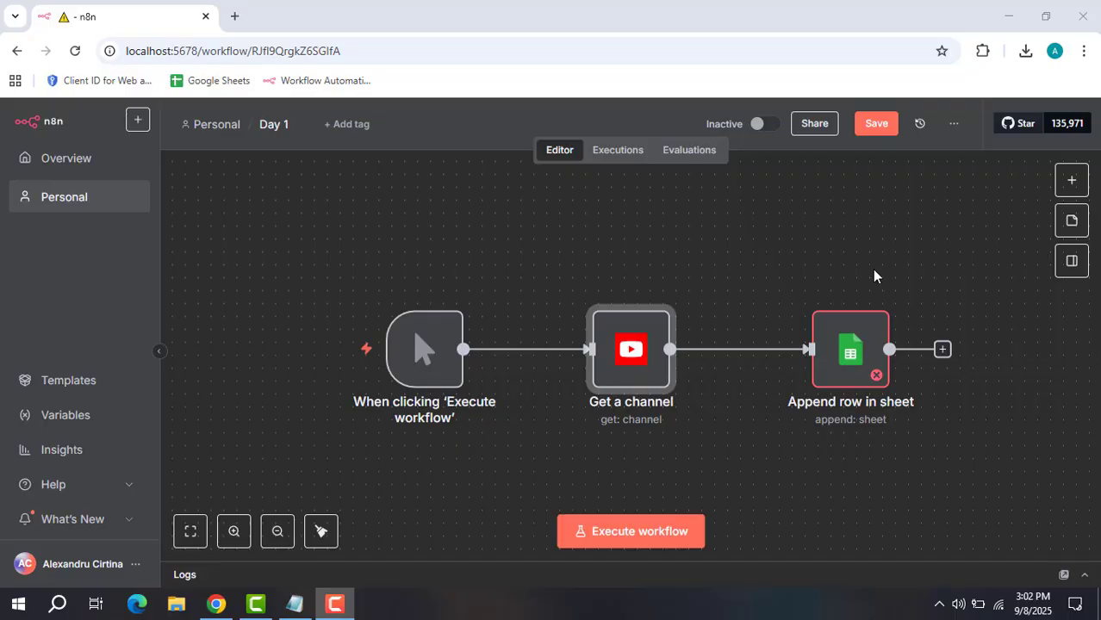
Execute the manual trigger node so it outputs 1 item, then go back to the canvas.
{"action": "mouse_move", "coordinate": [392, 357]}
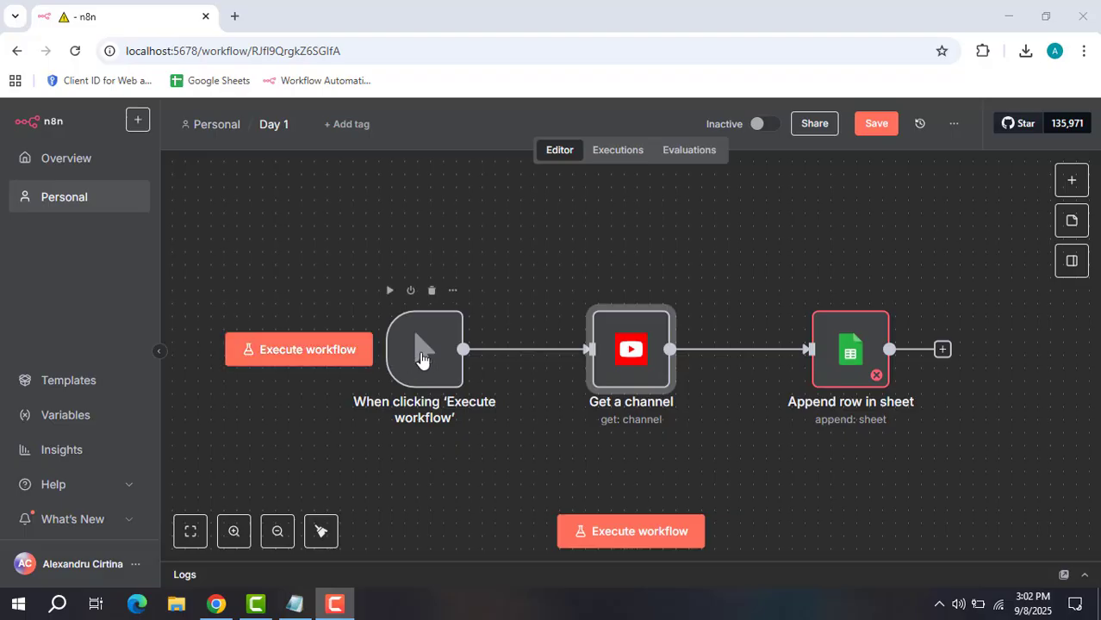
{"action": "double_click", "coordinate": [422, 359]}
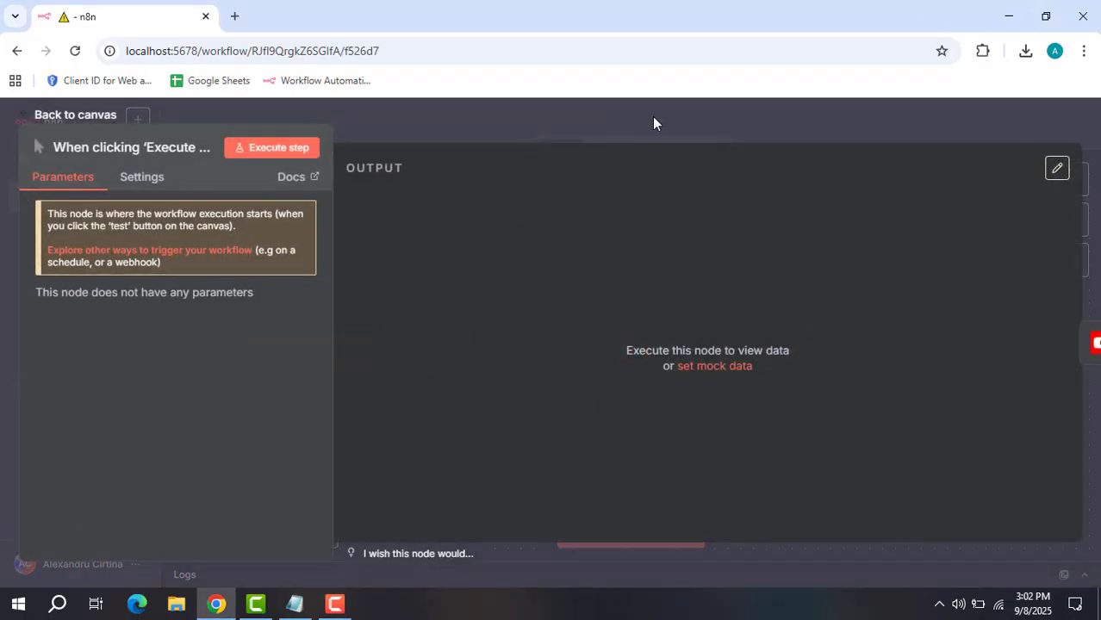
{"action": "left_click", "coordinate": [301, 151]}
{"action": "left_click", "coordinate": [809, 121]}
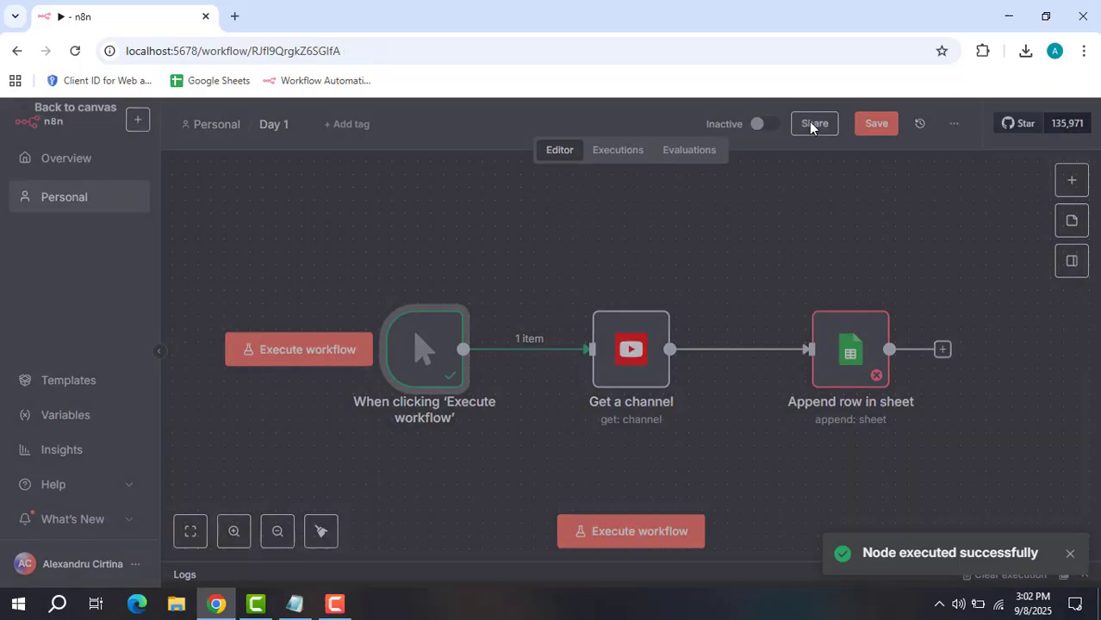
{"action": "mouse_move", "coordinate": [636, 353]}
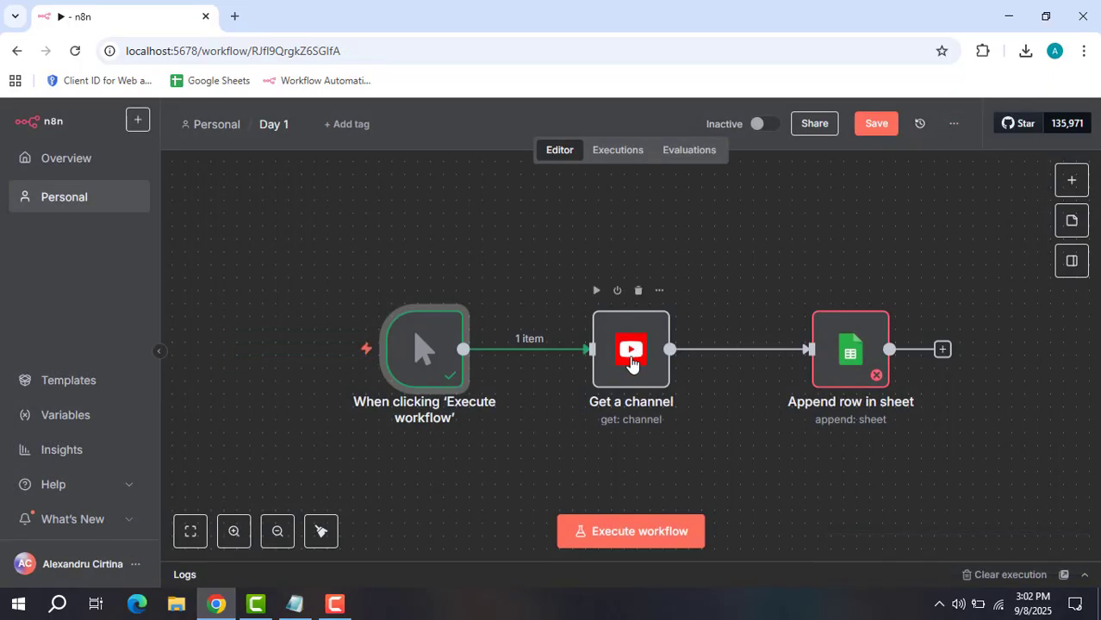
{"action": "left_click", "coordinate": [1072, 182]}
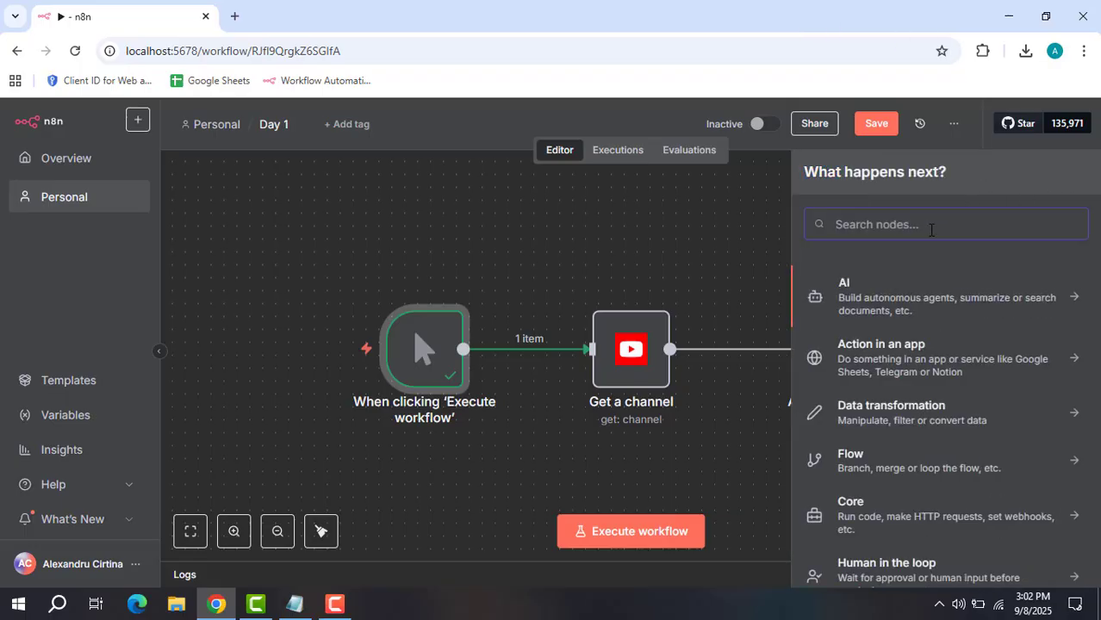
{"action": "type", "text": "youtube"}
{"action": "left_click", "coordinate": [896, 284]}
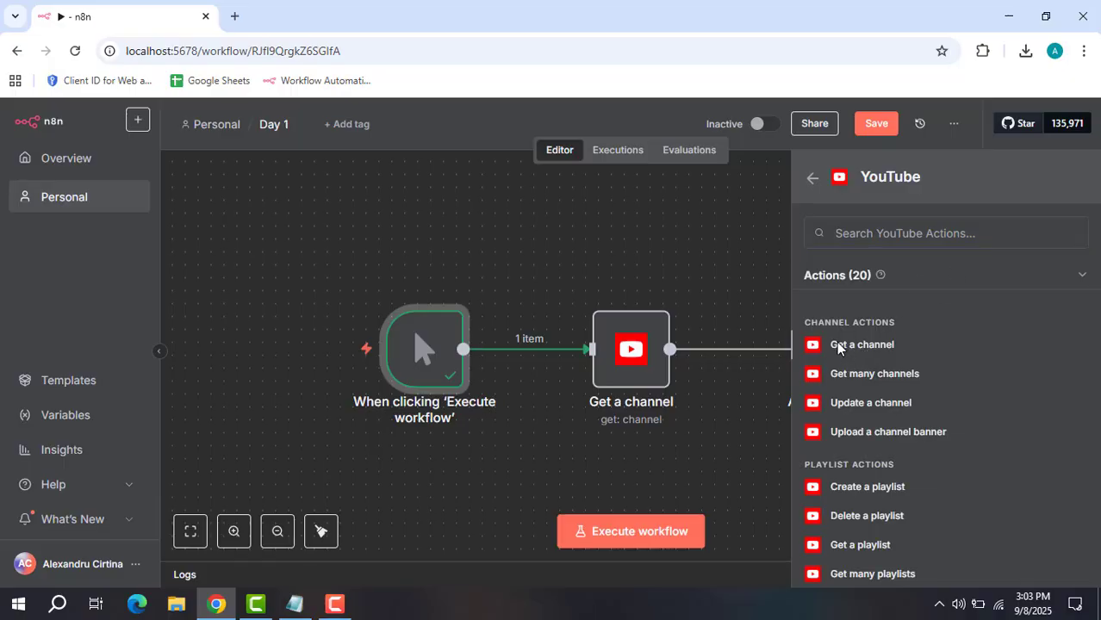
{"action": "left_click", "coordinate": [847, 346]}
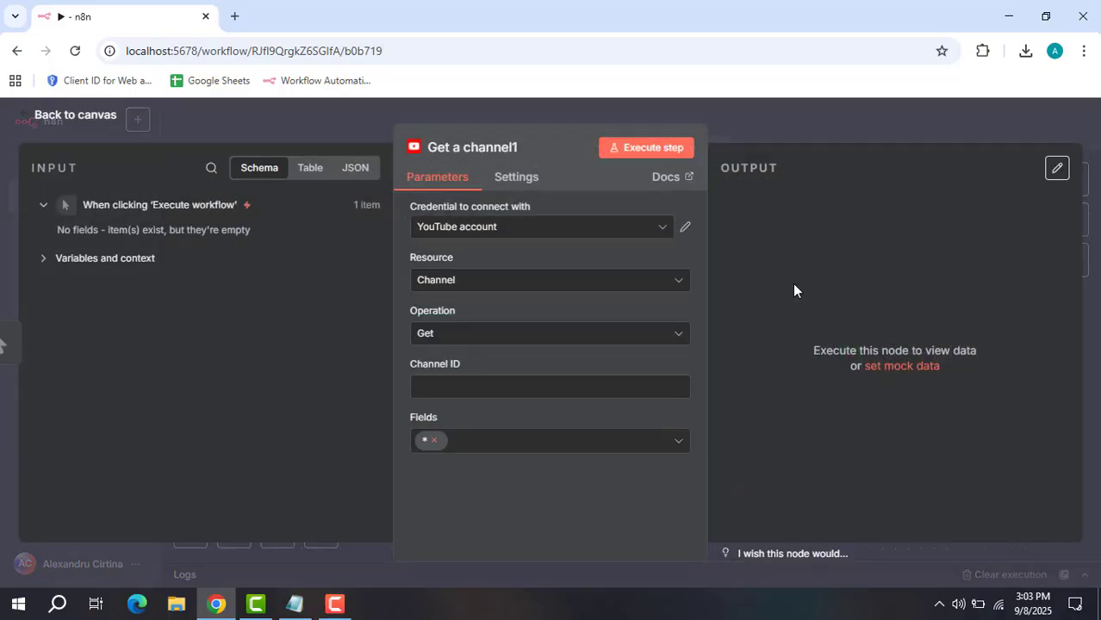
{"action": "left_click", "coordinate": [973, 120]}
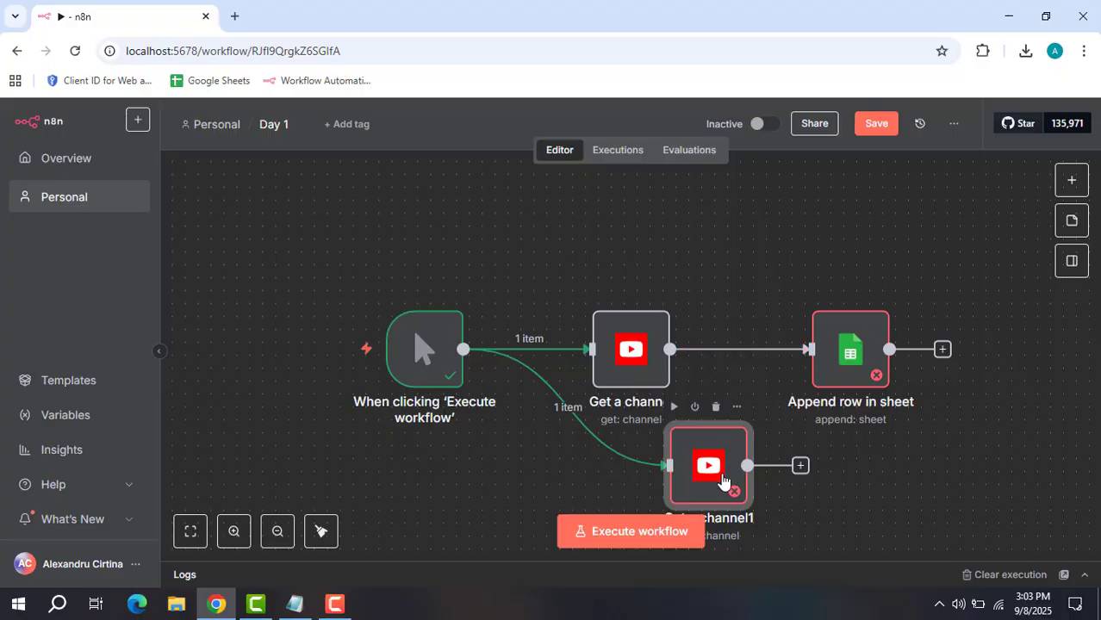
{"action": "left_click", "coordinate": [716, 407]}
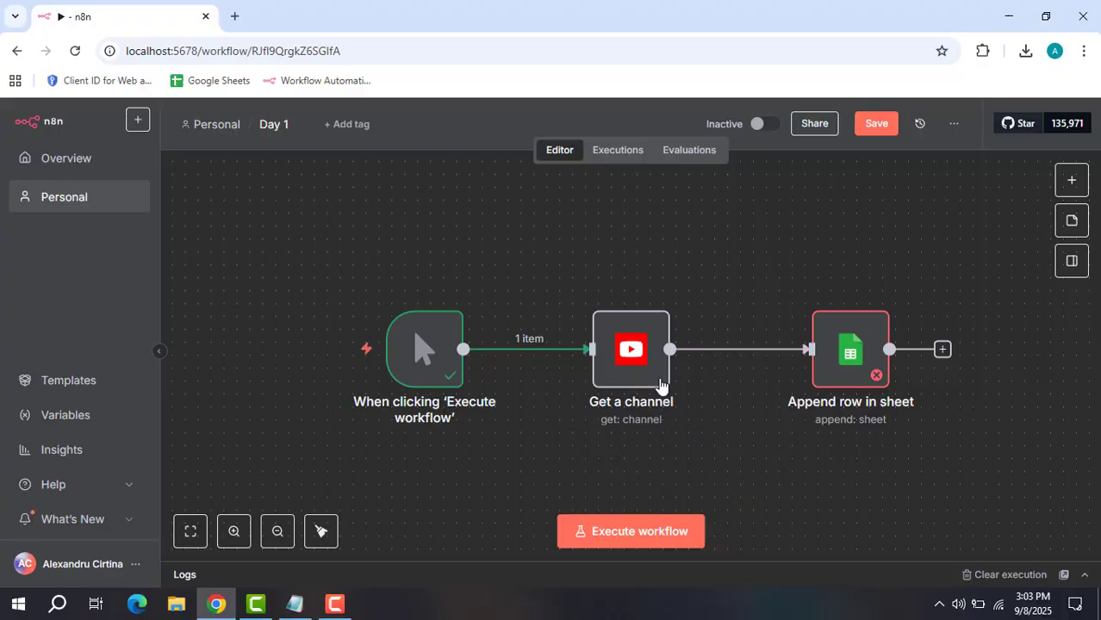
Open the Get a channel node and inspect its connected YouTube OAuth2 account credential.
{"action": "double_click", "coordinate": [636, 365]}
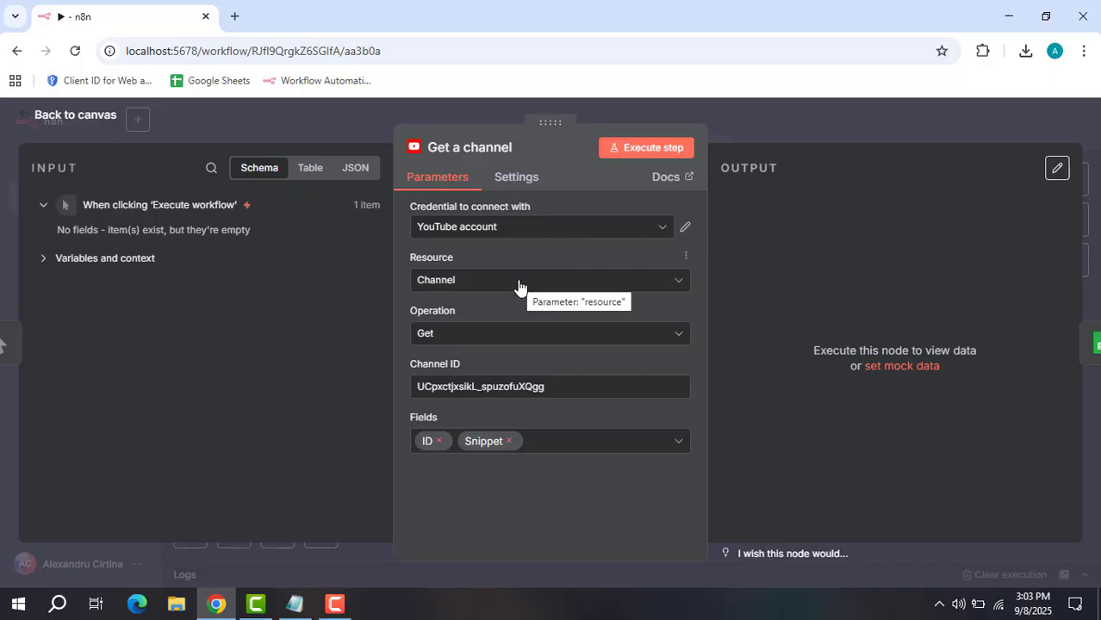
{"action": "left_click", "coordinate": [684, 229]}
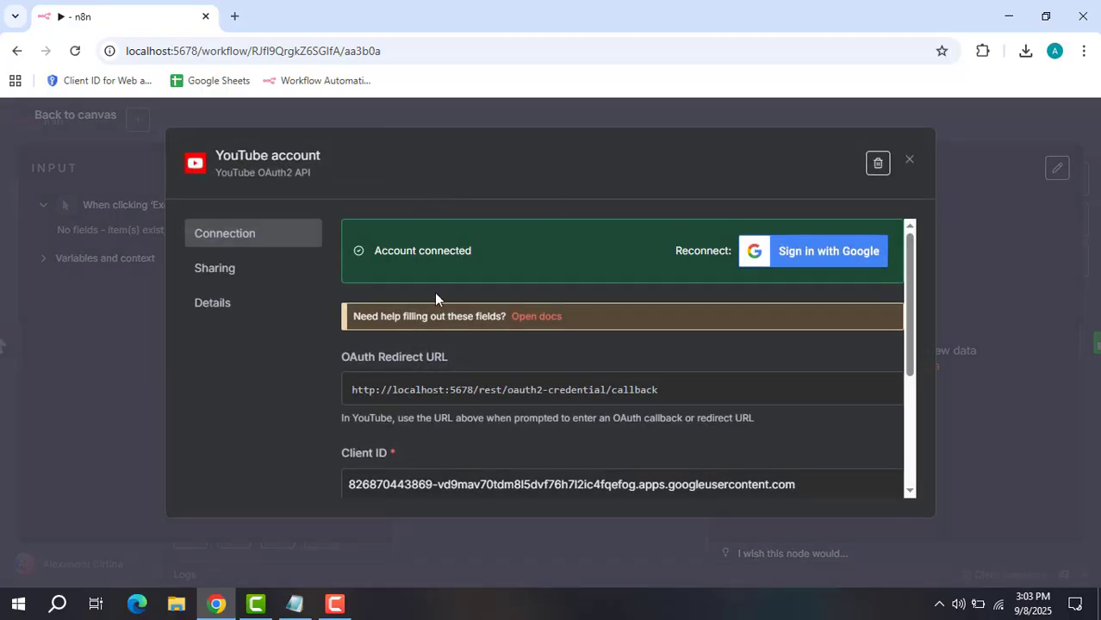
{"action": "scroll", "coordinate": [456, 392], "scroll_direction": "down", "scroll_amount": 3}
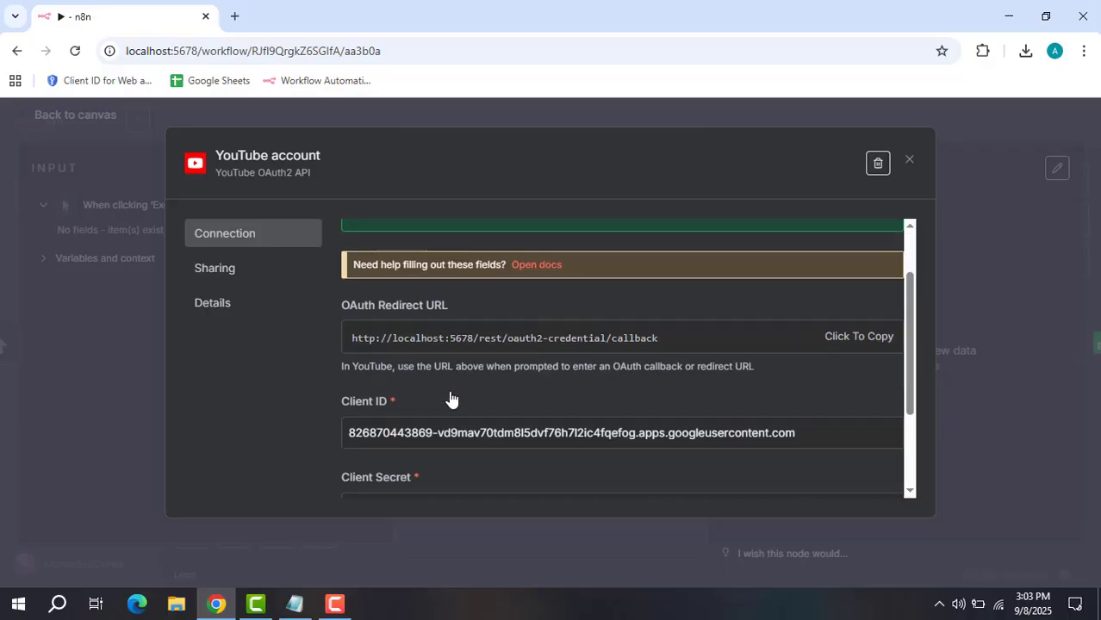
{"action": "scroll", "coordinate": [470, 386], "scroll_direction": "up", "scroll_amount": 1}
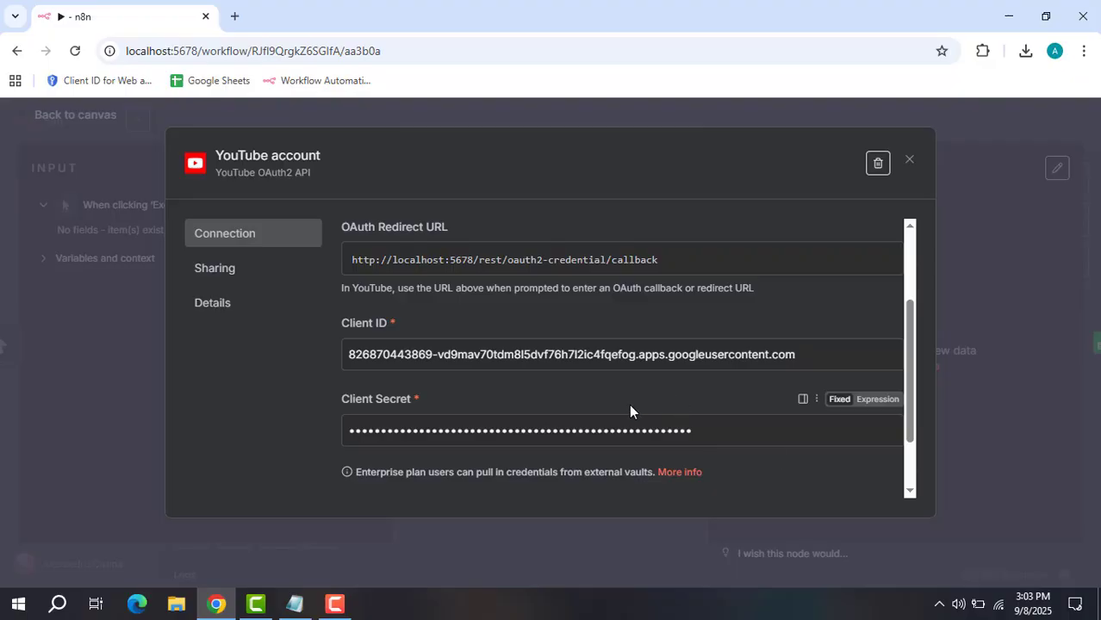
{"action": "scroll", "coordinate": [625, 405], "scroll_direction": "up", "scroll_amount": 3}
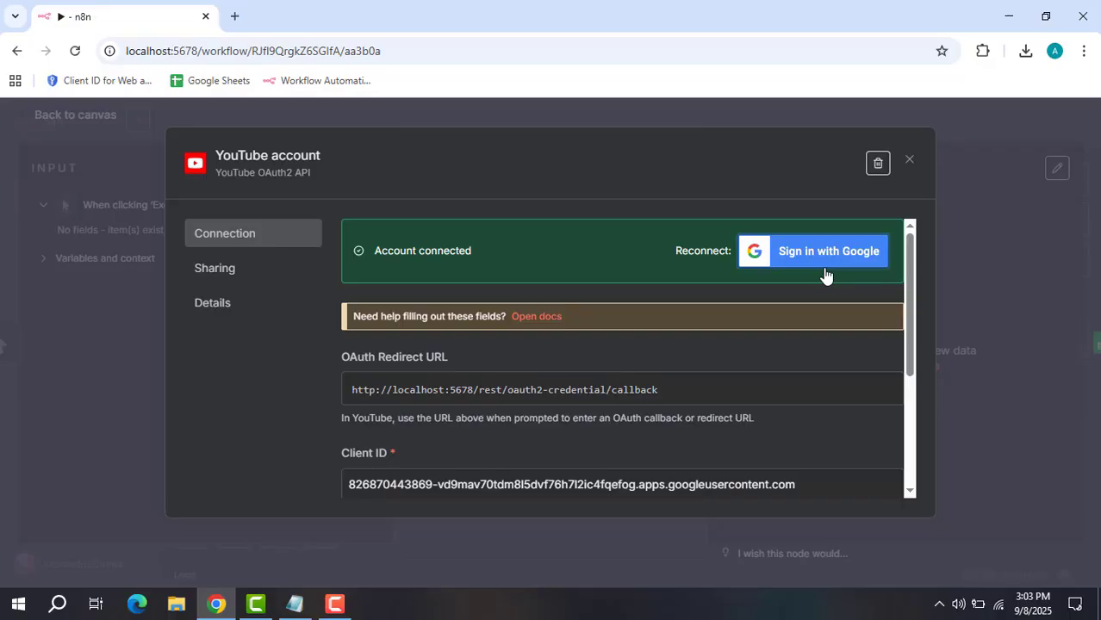
{"action": "left_click", "coordinate": [909, 160]}
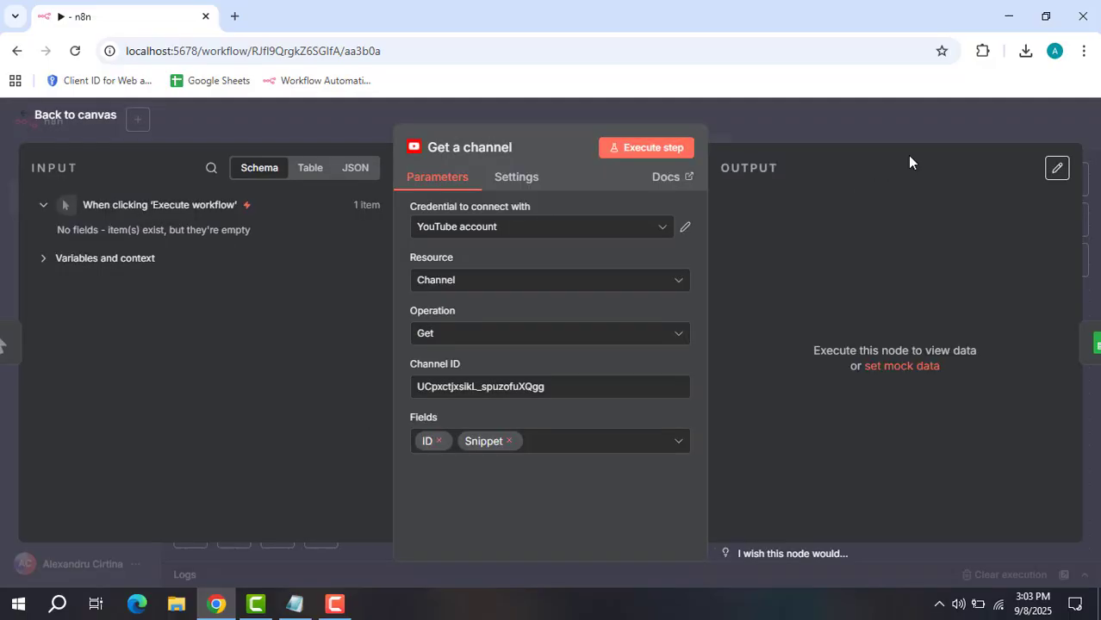
{"action": "left_click", "coordinate": [637, 281]}
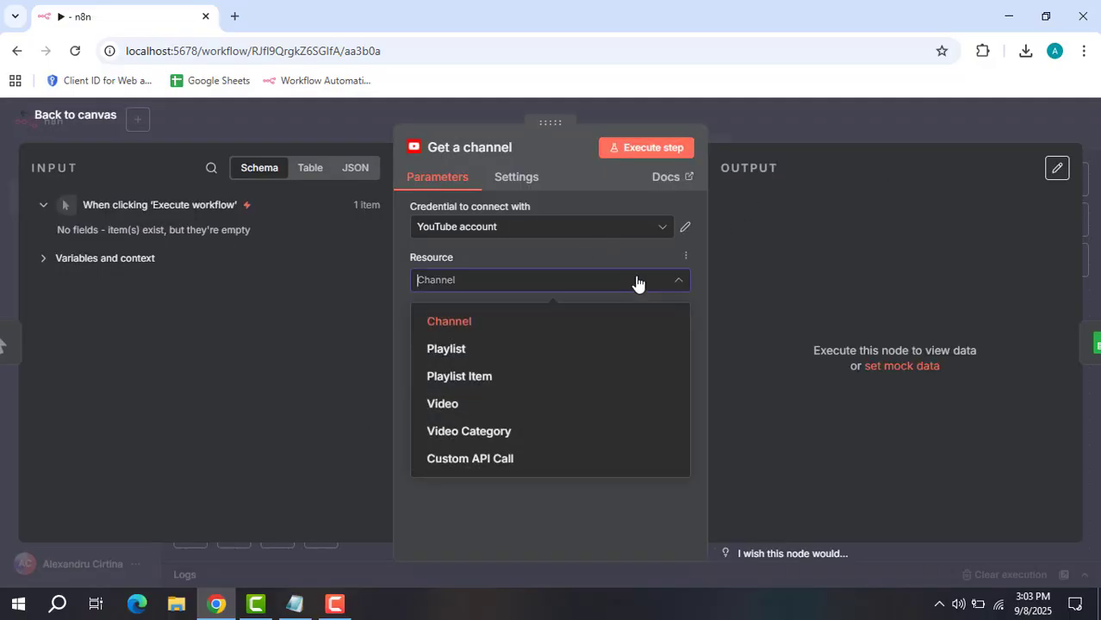
{"action": "left_click", "coordinate": [586, 321]}
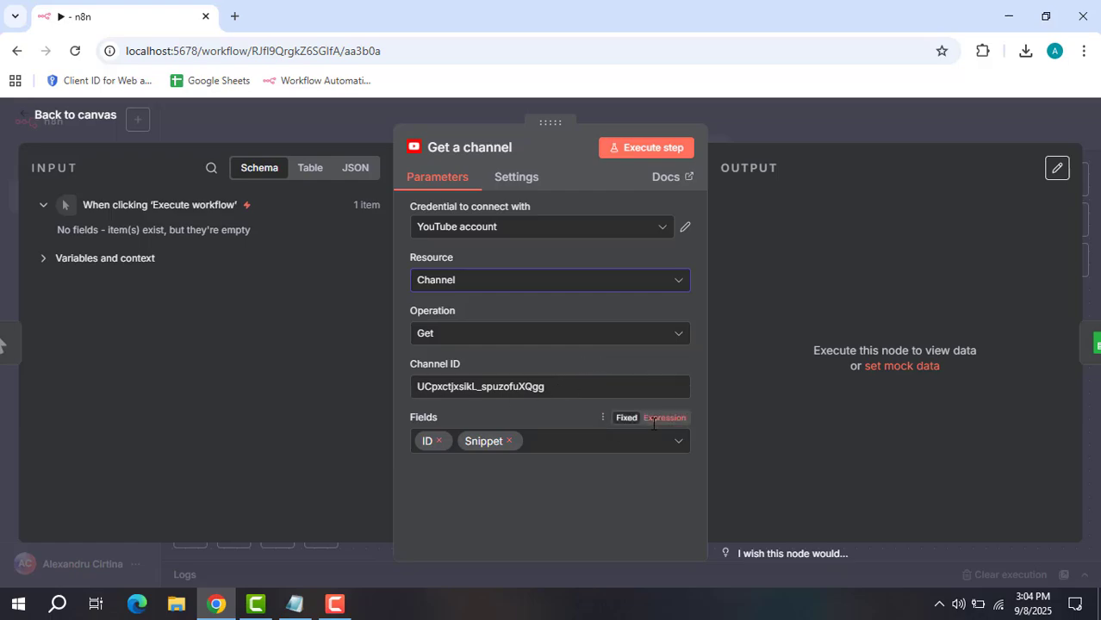
{"action": "left_click", "coordinate": [677, 448]}
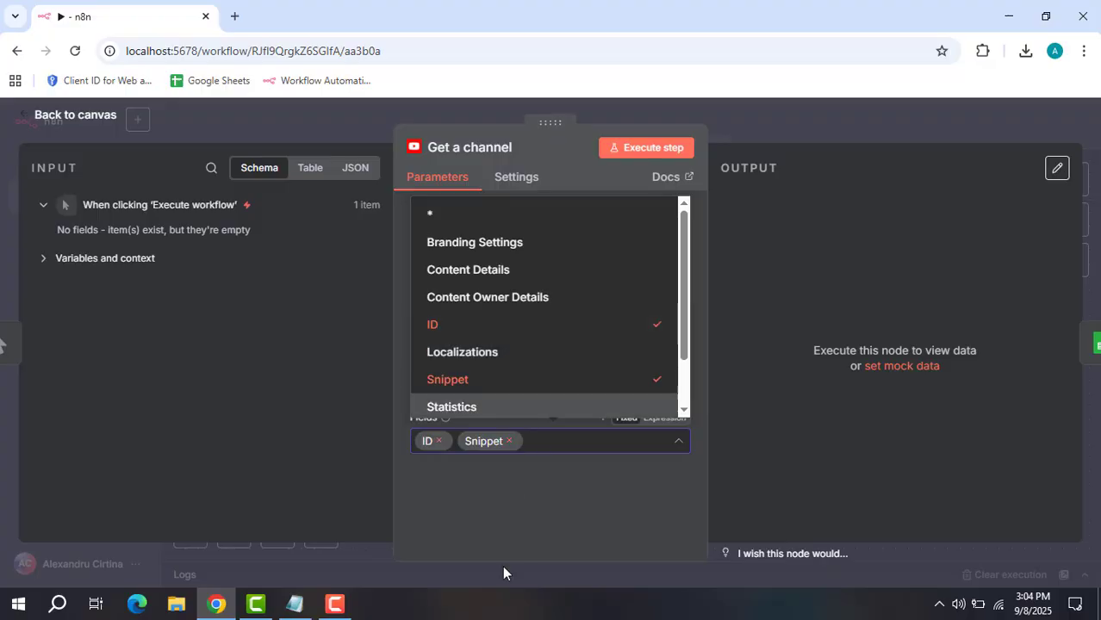
{"action": "left_click", "coordinate": [518, 514]}
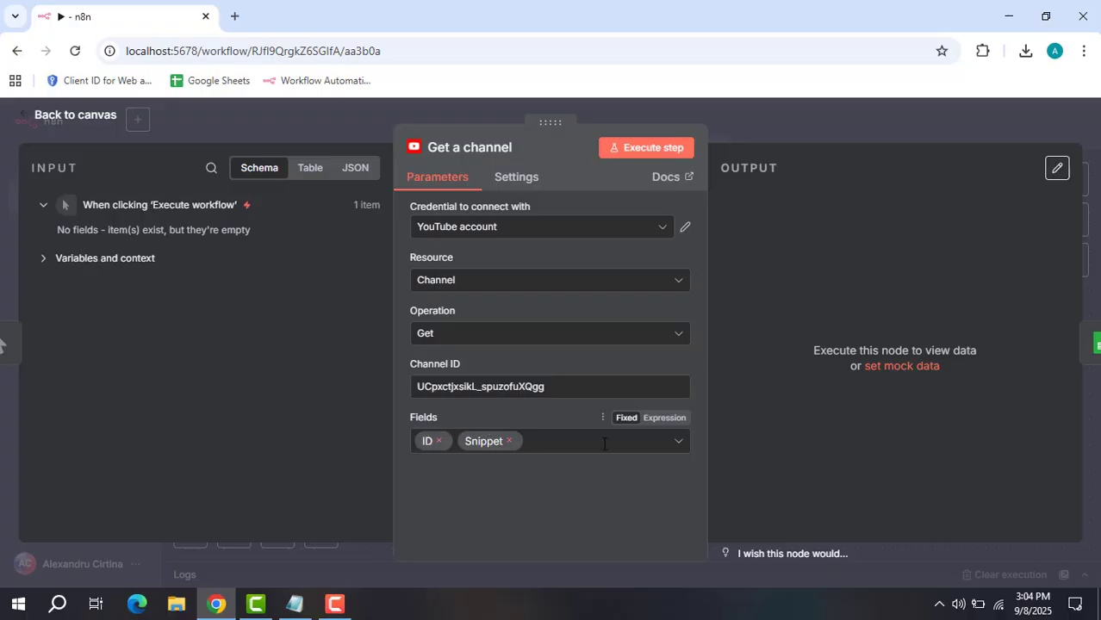
{"action": "left_click", "coordinate": [677, 454]}
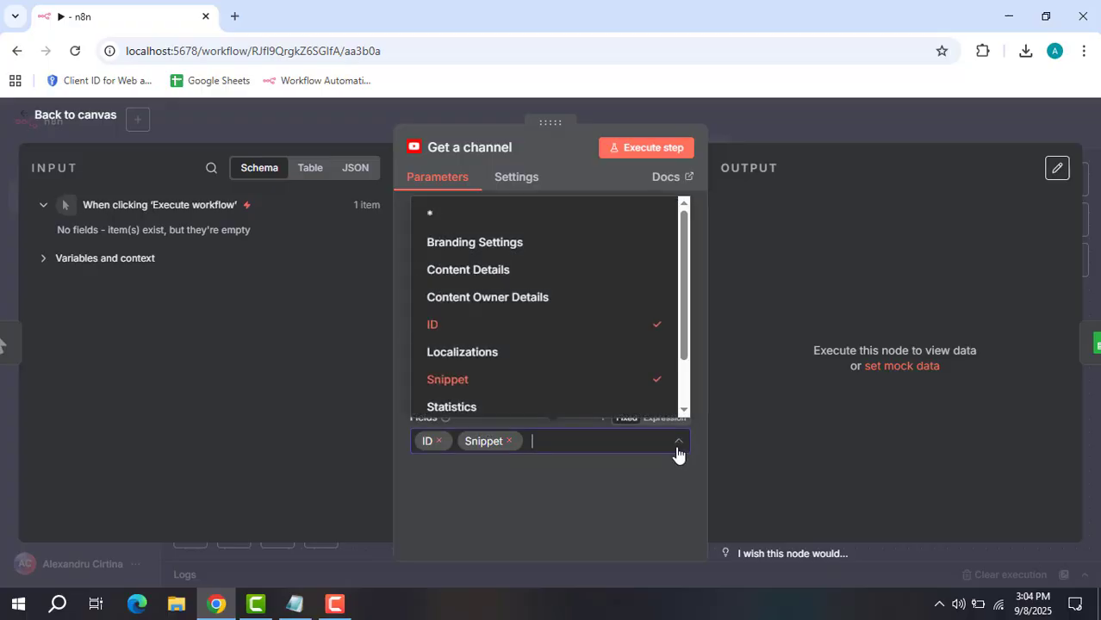
{"action": "left_click", "coordinate": [637, 505]}
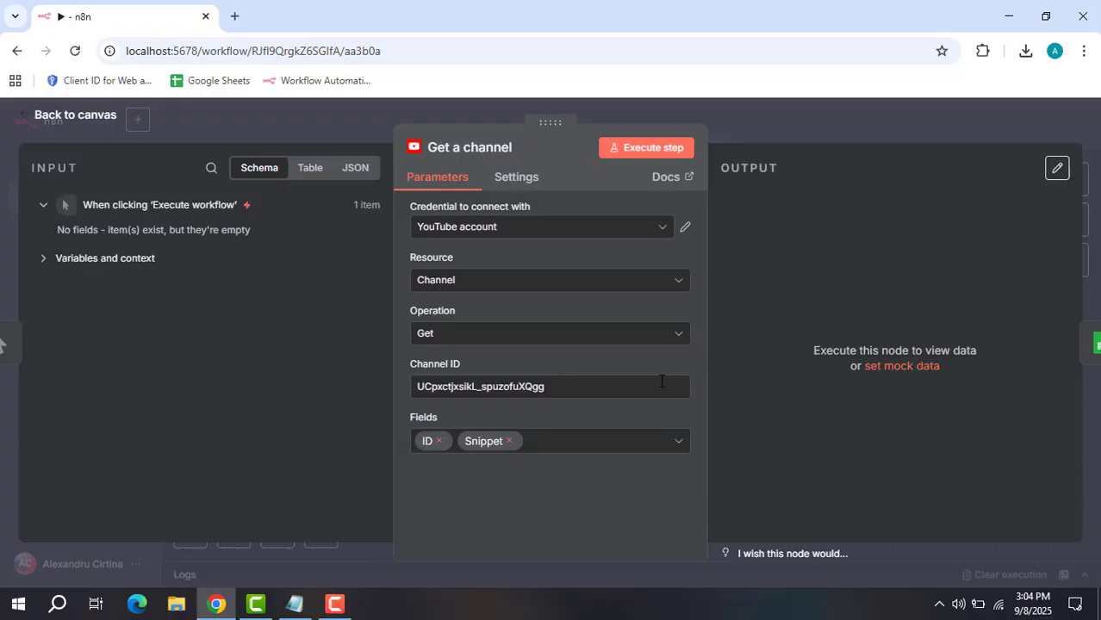
Execute Get a channel and browse its raw JSON output, from id and title to description.
{"action": "left_click", "coordinate": [650, 153]}
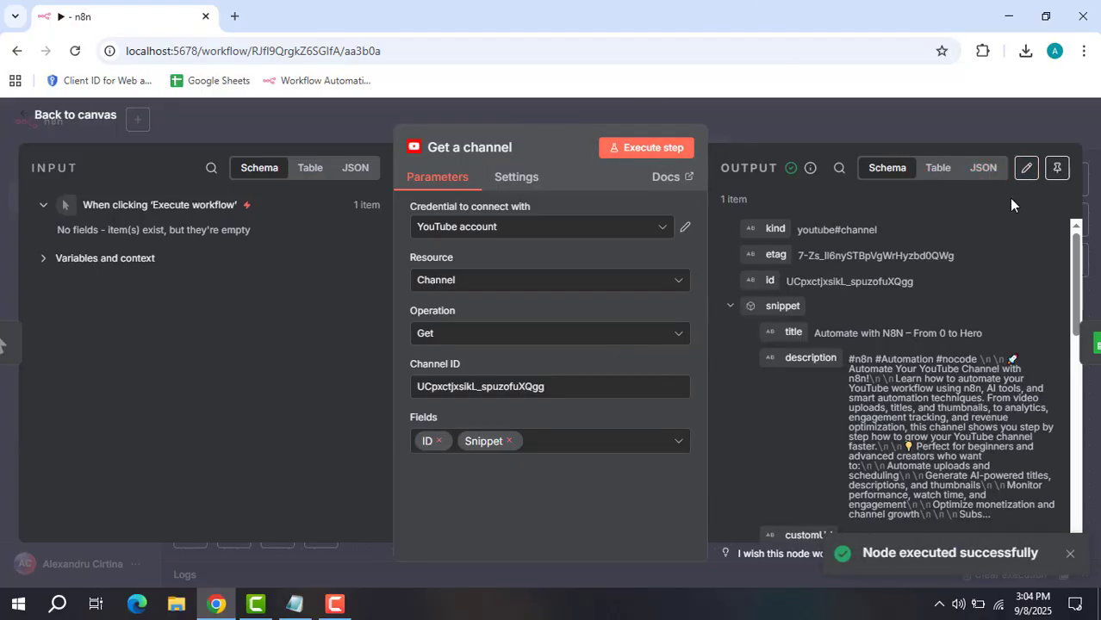
{"action": "left_click", "coordinate": [993, 175]}
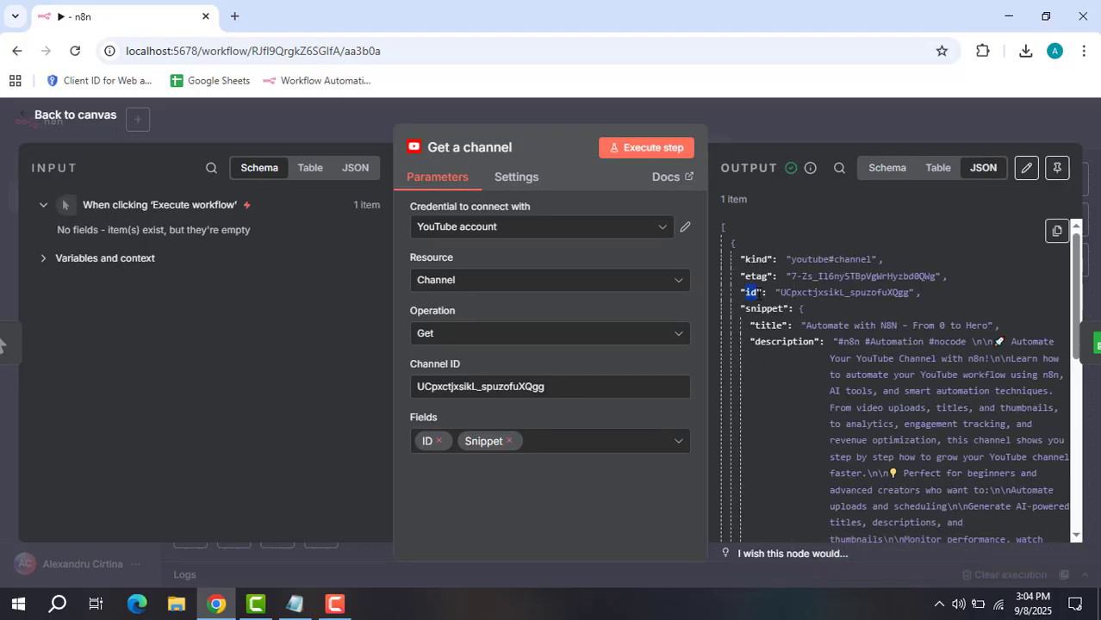
{"action": "left_click_drag", "start_coordinate": [760, 294], "coordinate": [760, 294]}
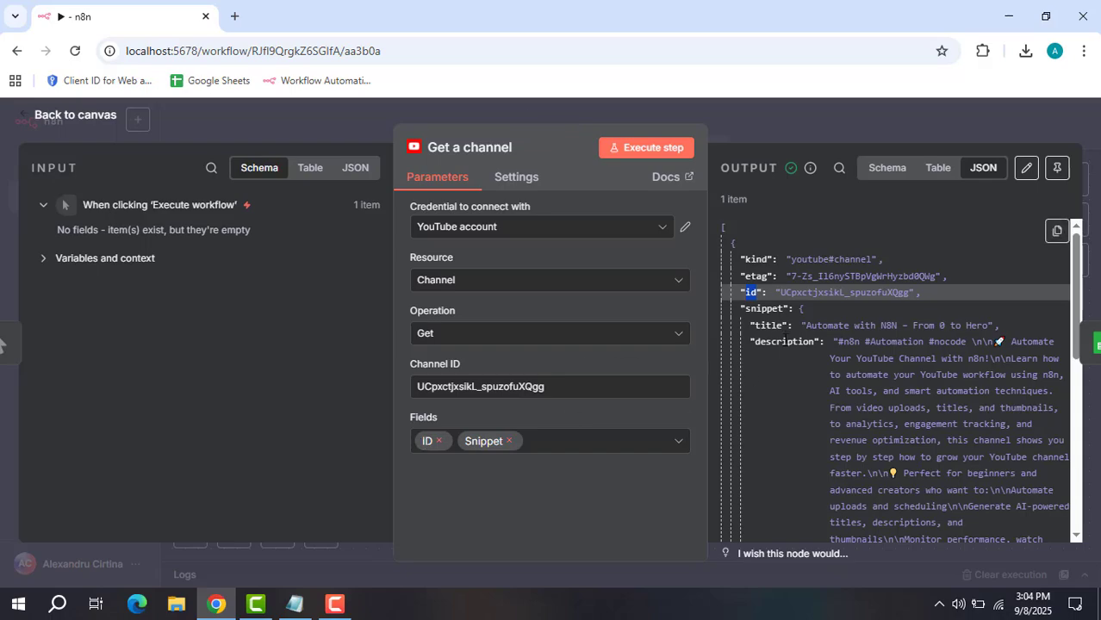
{"action": "scroll", "coordinate": [786, 341], "scroll_direction": "down", "scroll_amount": 2}
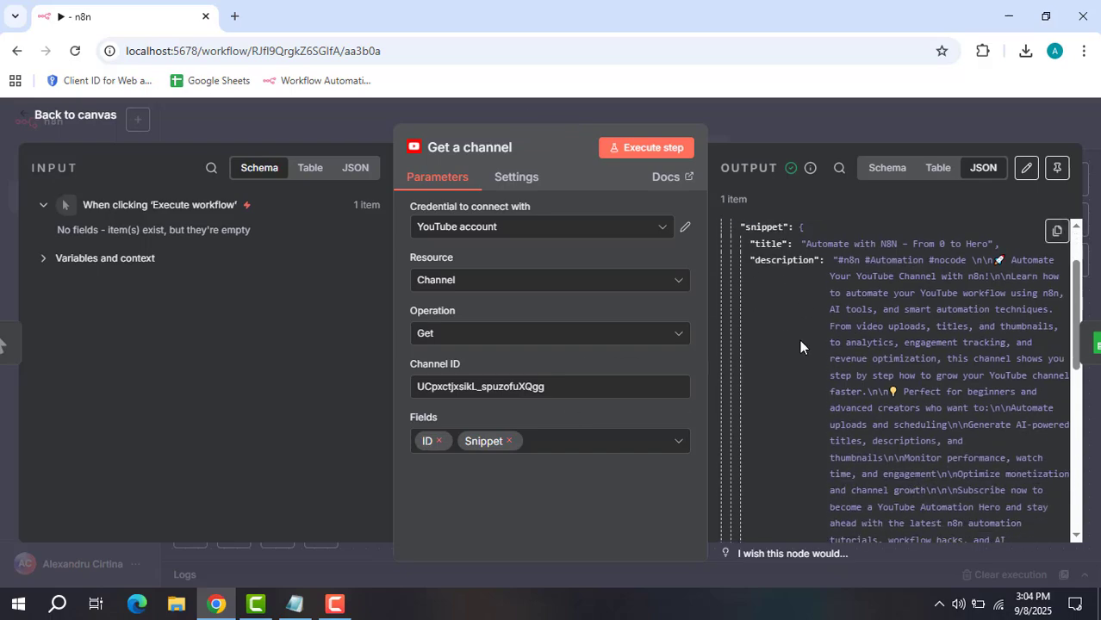
{"action": "scroll", "coordinate": [799, 340], "scroll_direction": "down", "scroll_amount": 5}
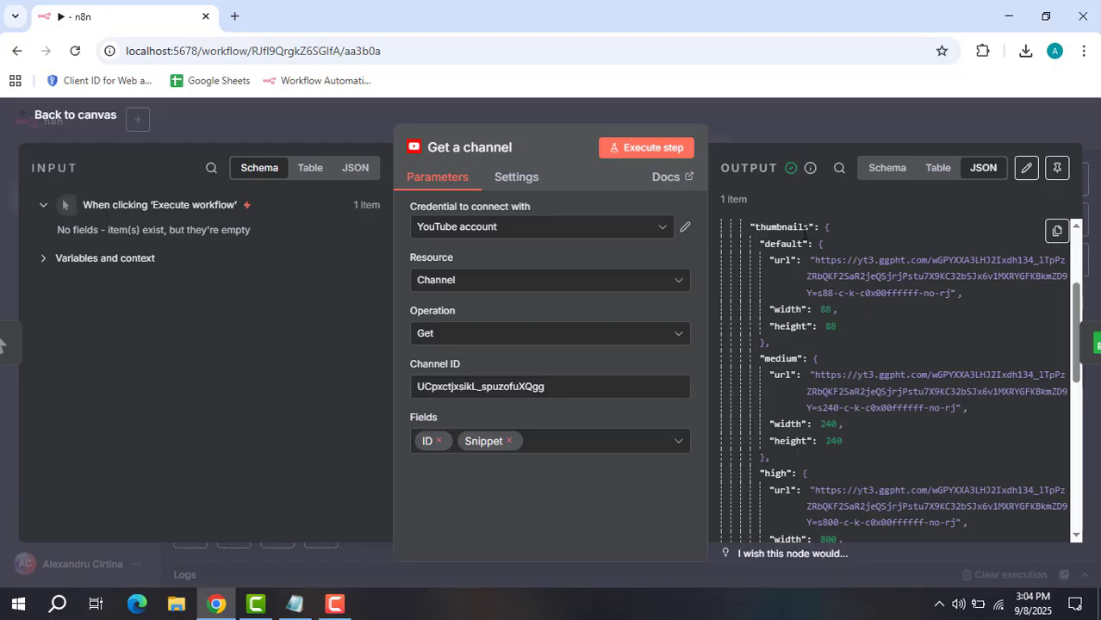
{"action": "scroll", "coordinate": [859, 343], "scroll_direction": "down", "scroll_amount": 5}
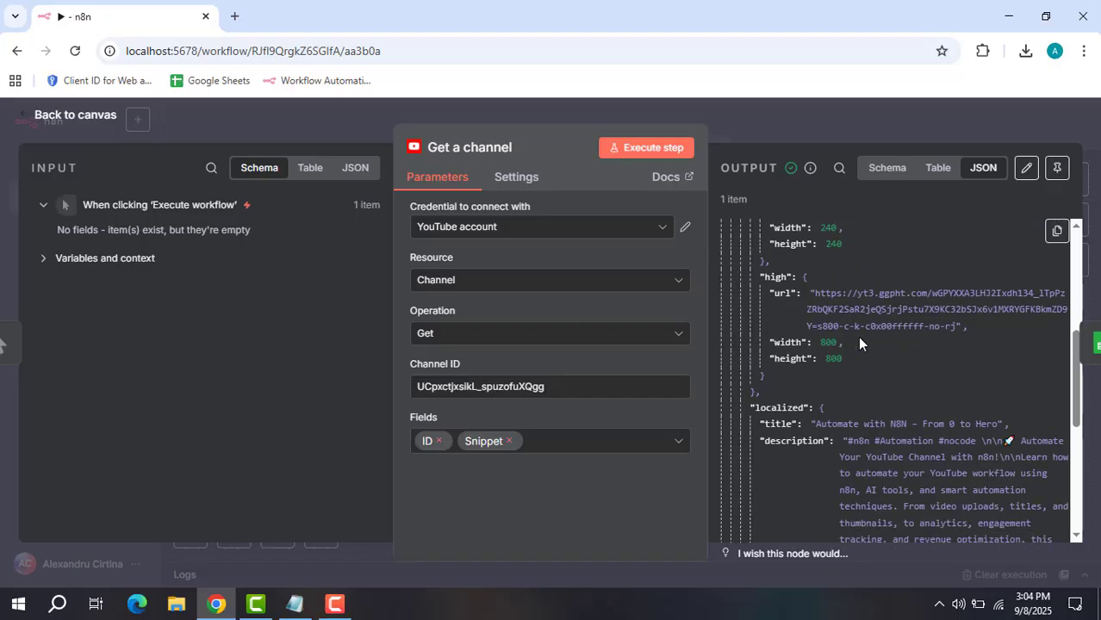
{"action": "scroll", "coordinate": [861, 336], "scroll_direction": "down", "scroll_amount": 10}
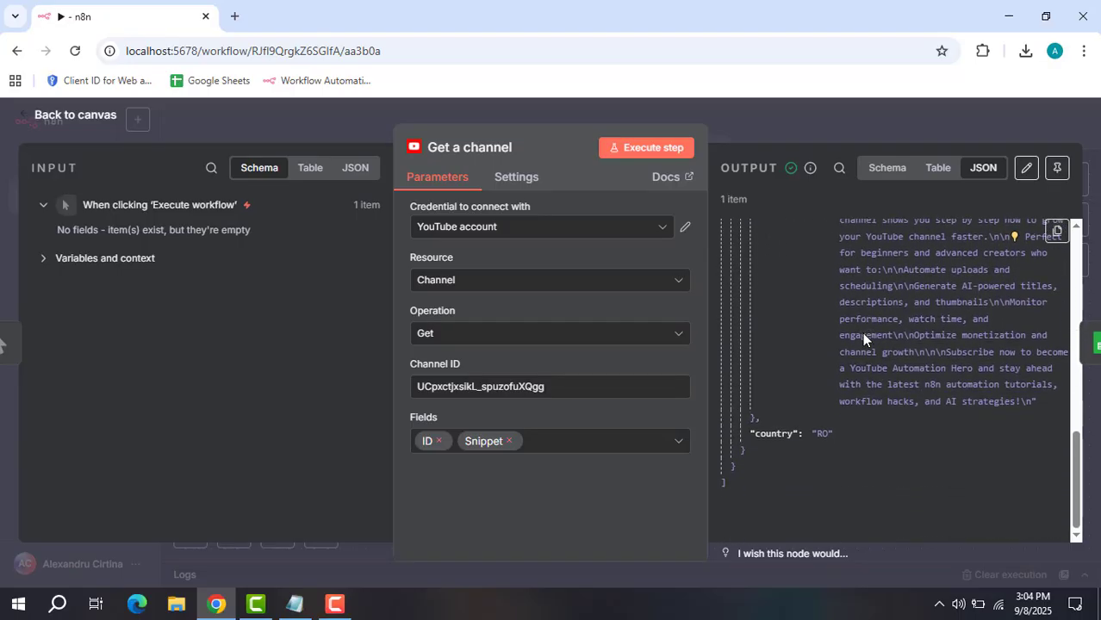
{"action": "scroll", "coordinate": [863, 334], "scroll_direction": "up", "scroll_amount": 4}
{"action": "scroll", "coordinate": [864, 335], "scroll_direction": "up", "scroll_amount": 10}
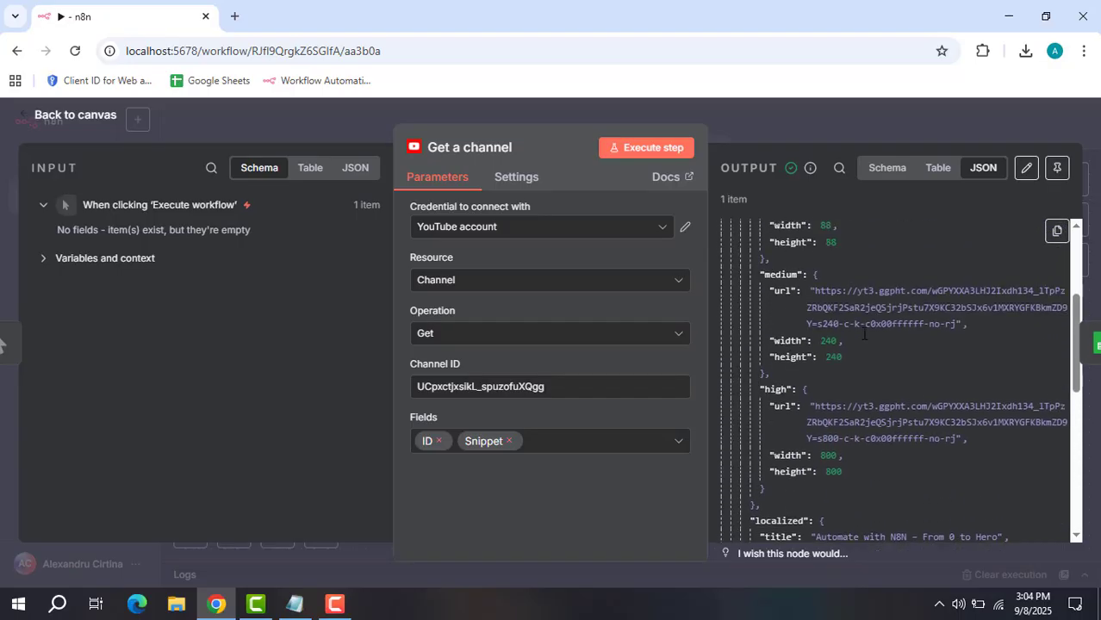
{"action": "scroll", "coordinate": [861, 335], "scroll_direction": "up", "scroll_amount": 8}
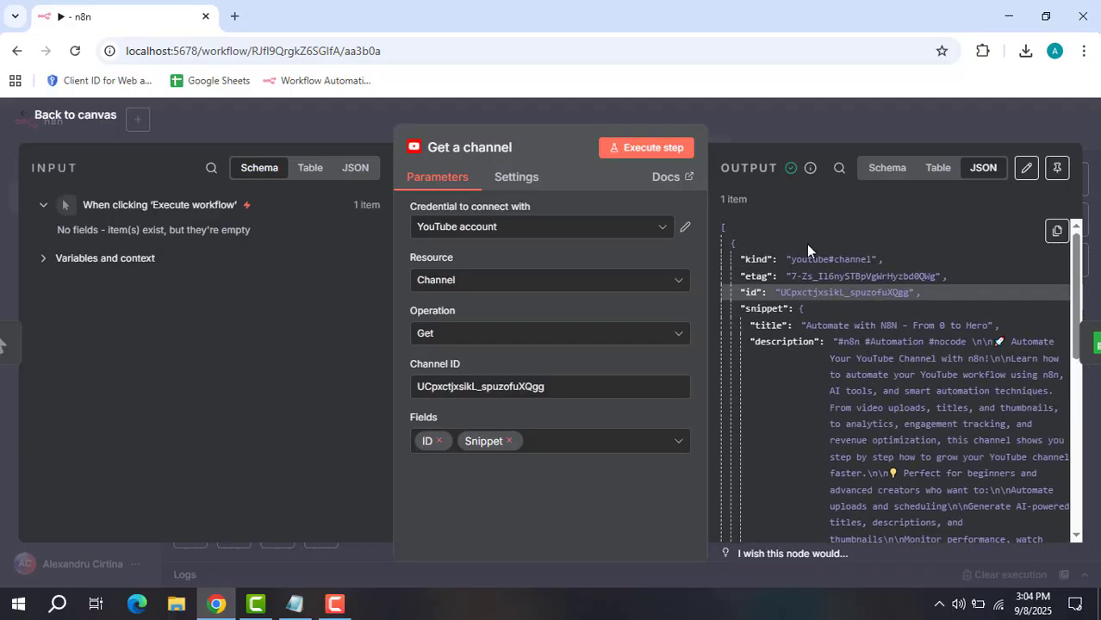
Back on the canvas, review Get a channel passing 1 item to Append row in sheet.
{"action": "left_click", "coordinate": [848, 130]}
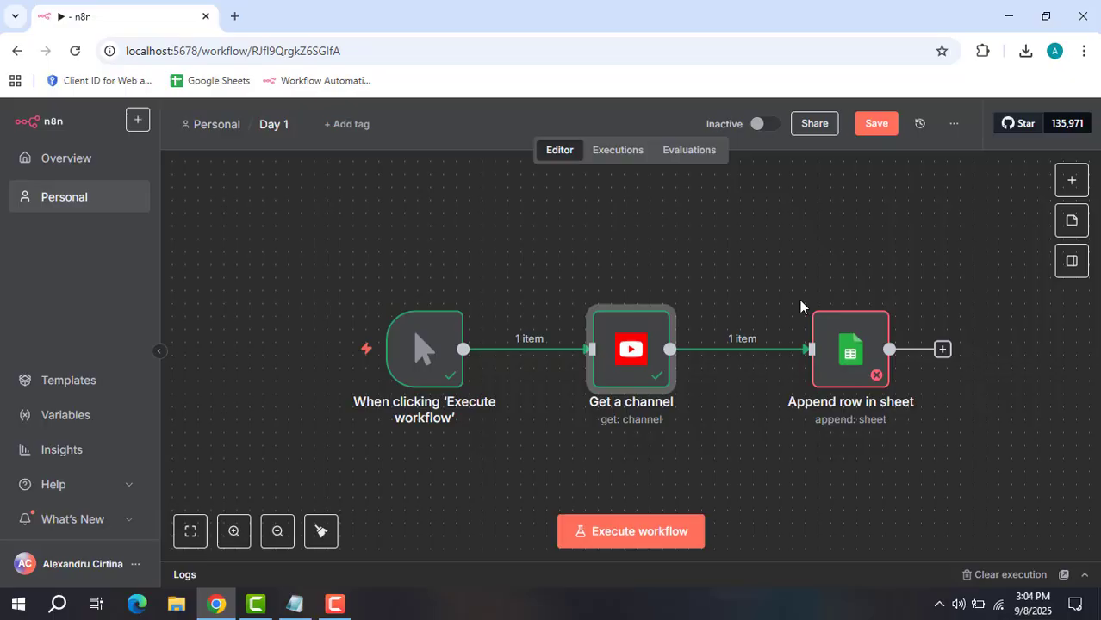
{"action": "mouse_move", "coordinate": [823, 313]}
{"action": "mouse_move", "coordinate": [627, 349]}
{"action": "mouse_move", "coordinate": [757, 356]}
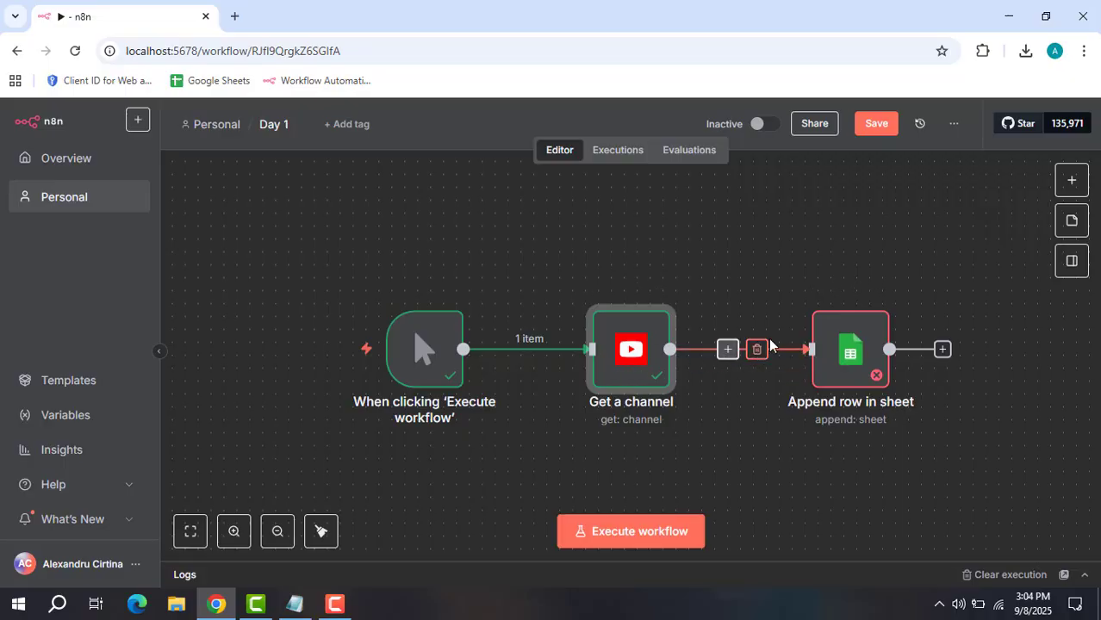
{"action": "mouse_move", "coordinate": [840, 353]}
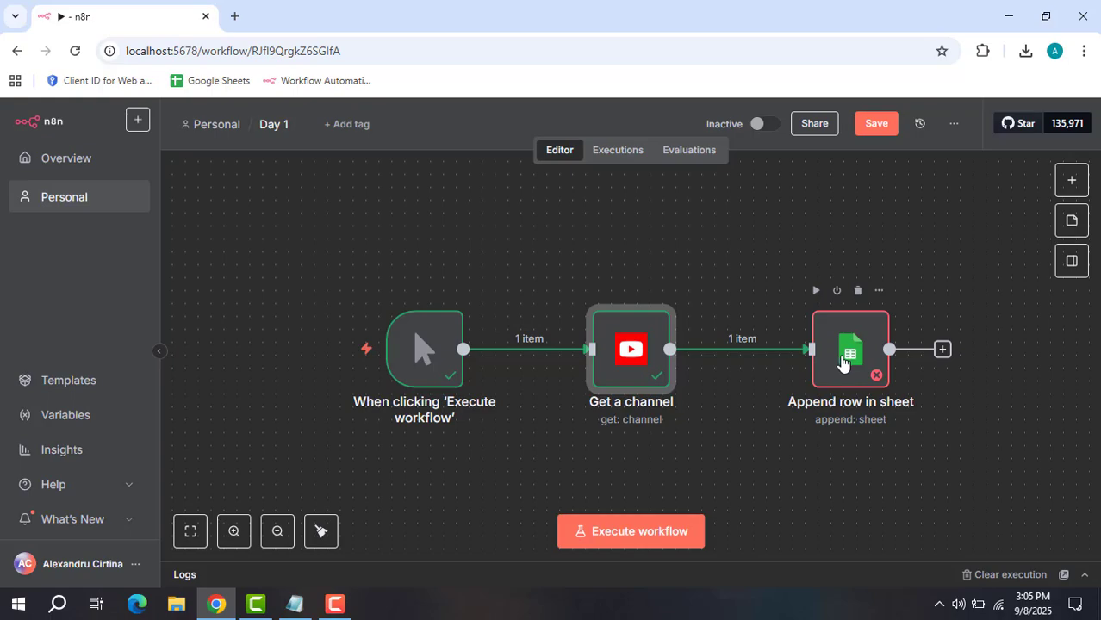
Create a blank Untitled spreadsheet in a new Chrome tab, then switch back to n8n.
{"action": "left_click", "coordinate": [234, 17]}
{"action": "left_click", "coordinate": [218, 82]}
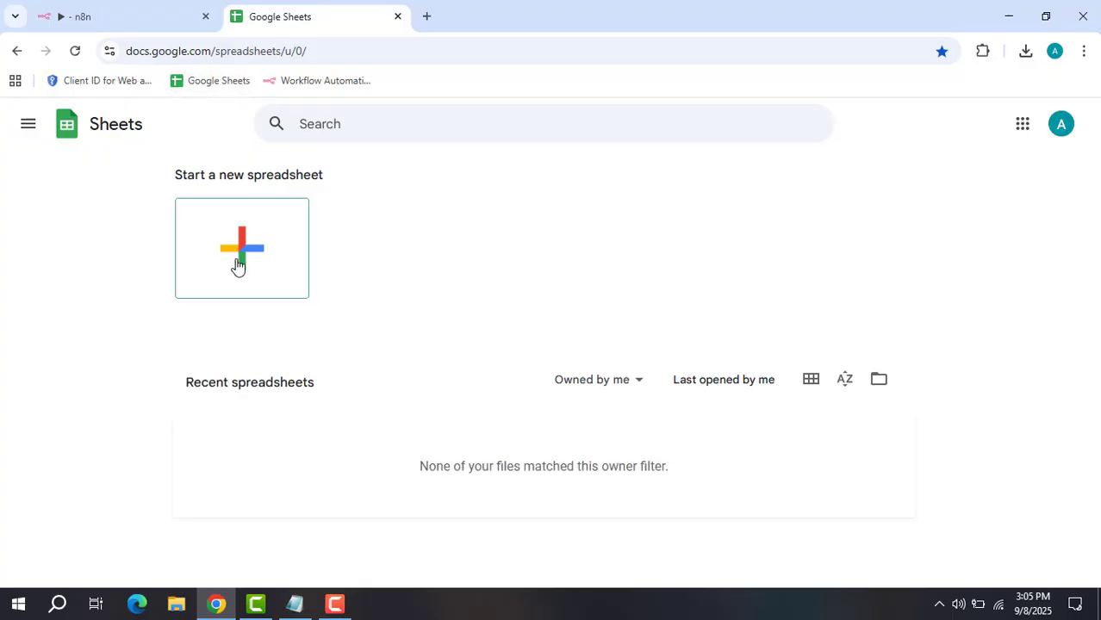
{"action": "left_click", "coordinate": [238, 265]}
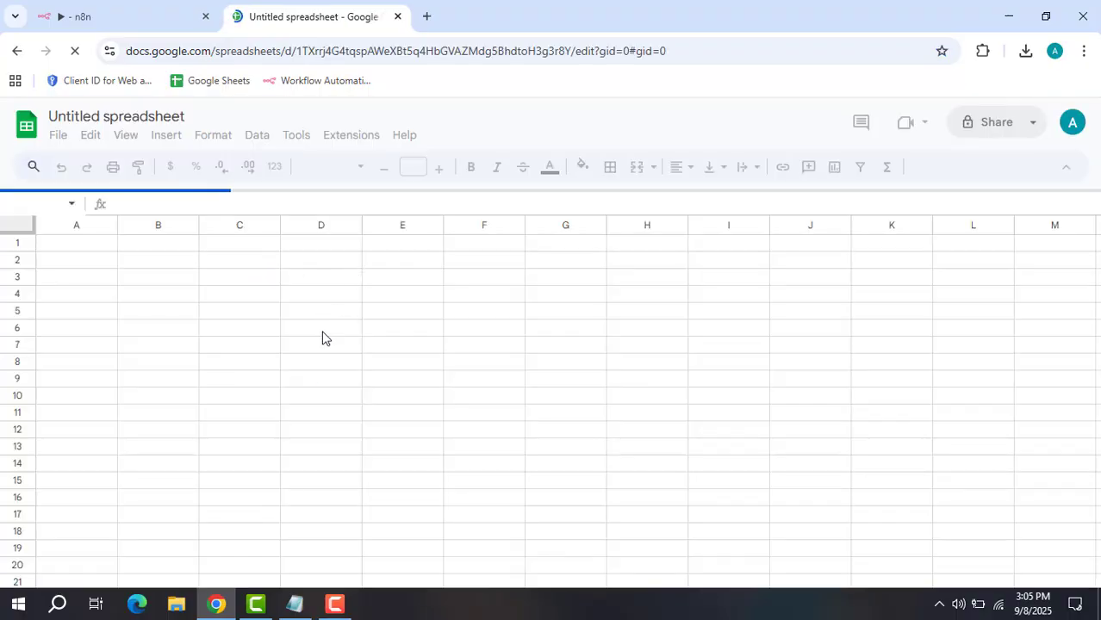
{"action": "scroll", "coordinate": [91, 242], "scroll_direction": "down", "scroll_amount": 2}
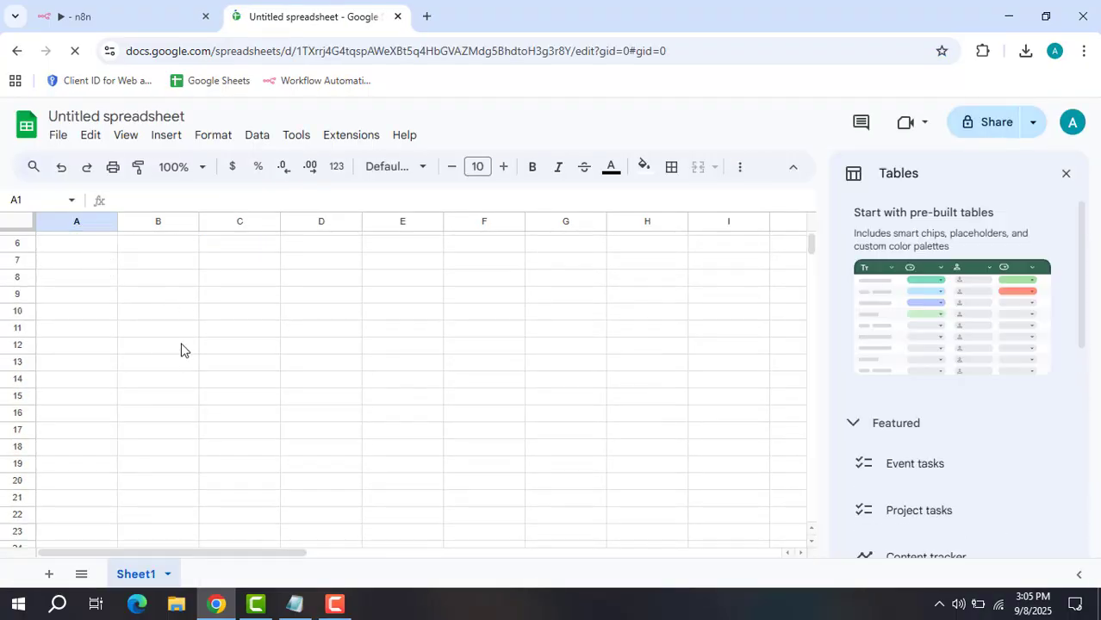
{"action": "left_click", "coordinate": [168, 24]}
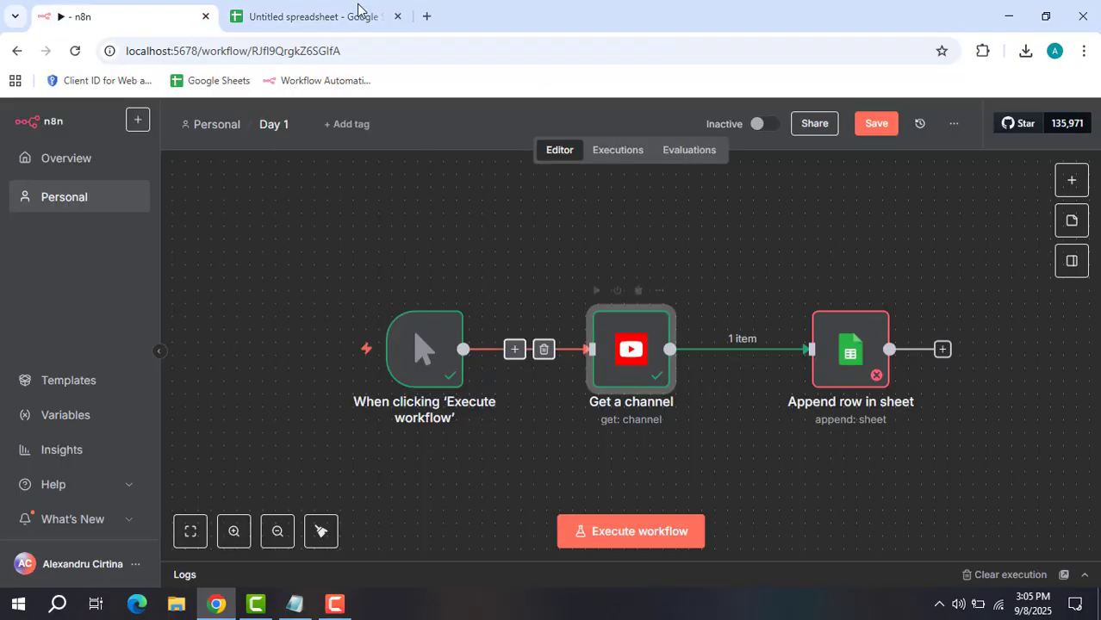
Paste the Channel ID expression from the notes into the new spreadsheet.
{"action": "left_click", "coordinate": [318, 19]}
{"action": "left_click", "coordinate": [293, 603]}
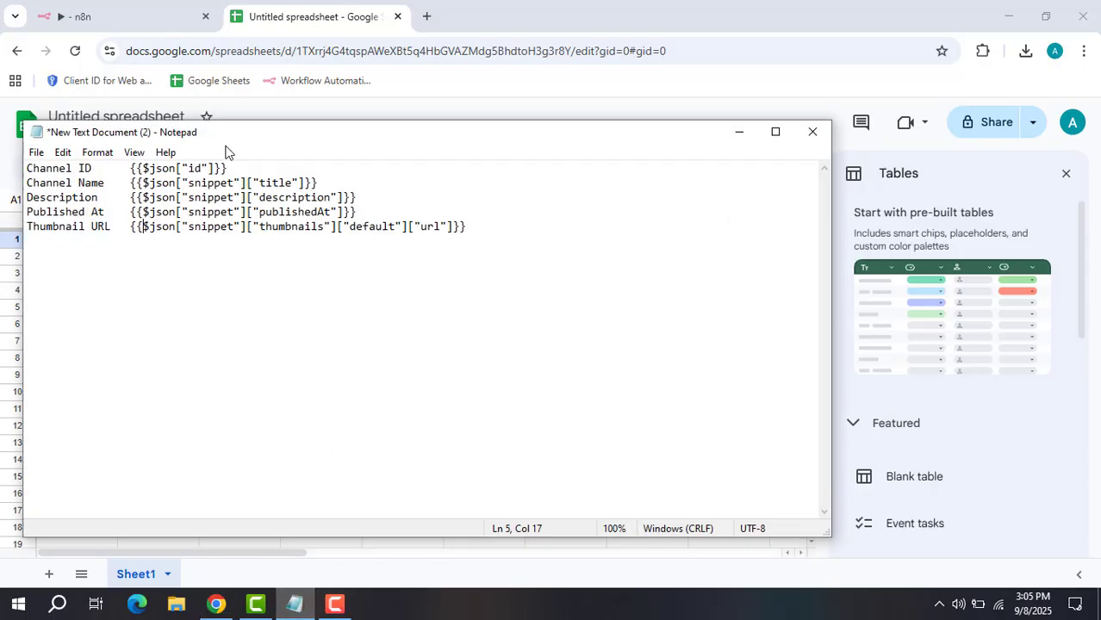
{"action": "left_click", "coordinate": [94, 170]}
{"action": "left_click_drag", "start_coordinate": [95, 169], "coordinate": [24, 183]}
{"action": "key", "text": "ctrl+c"}
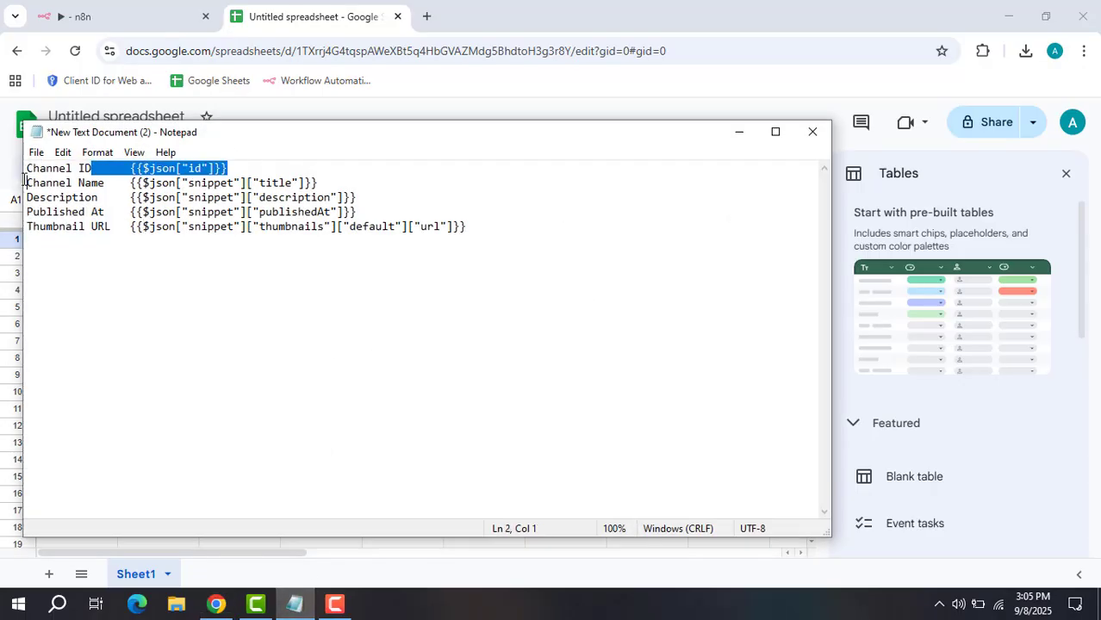
{"action": "left_click", "coordinate": [739, 132]}
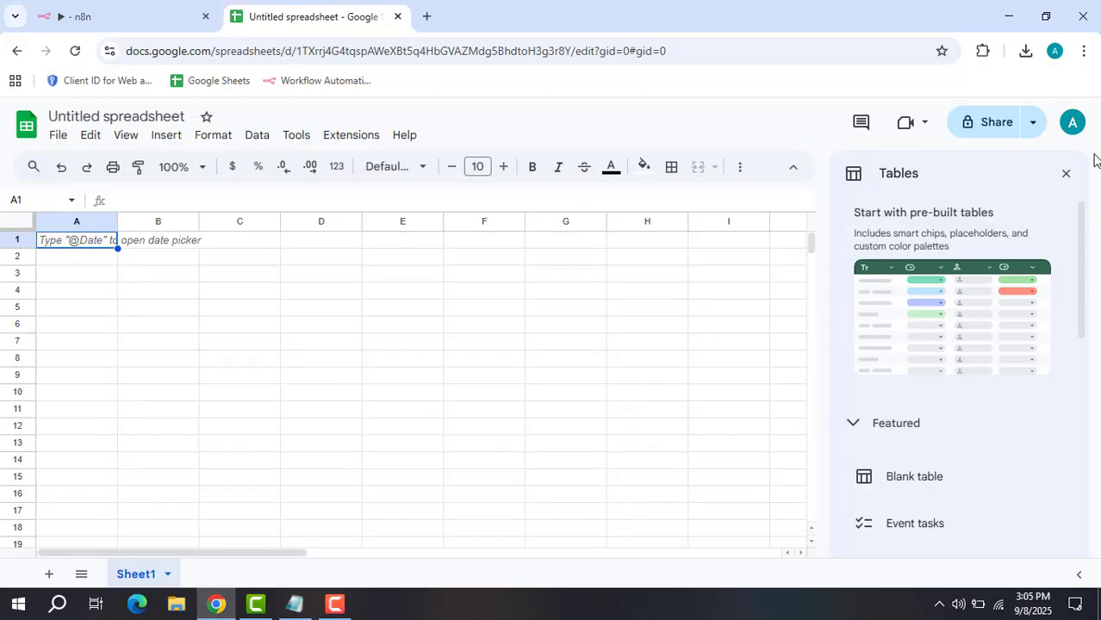
{"action": "left_click", "coordinate": [1066, 173]}
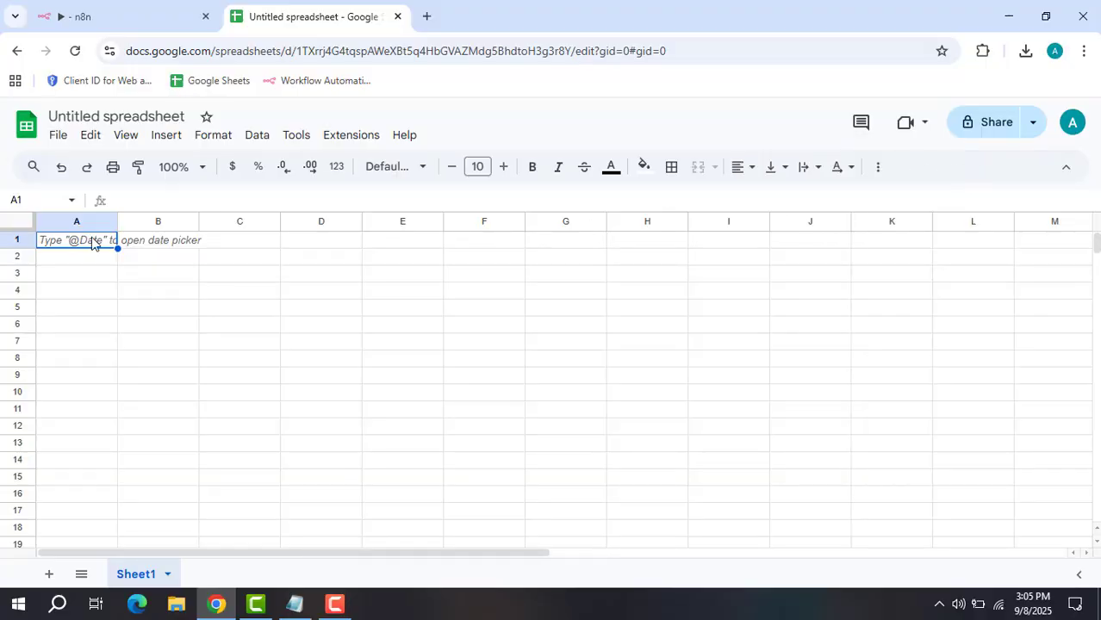
{"action": "key", "text": "ctrl+v"}
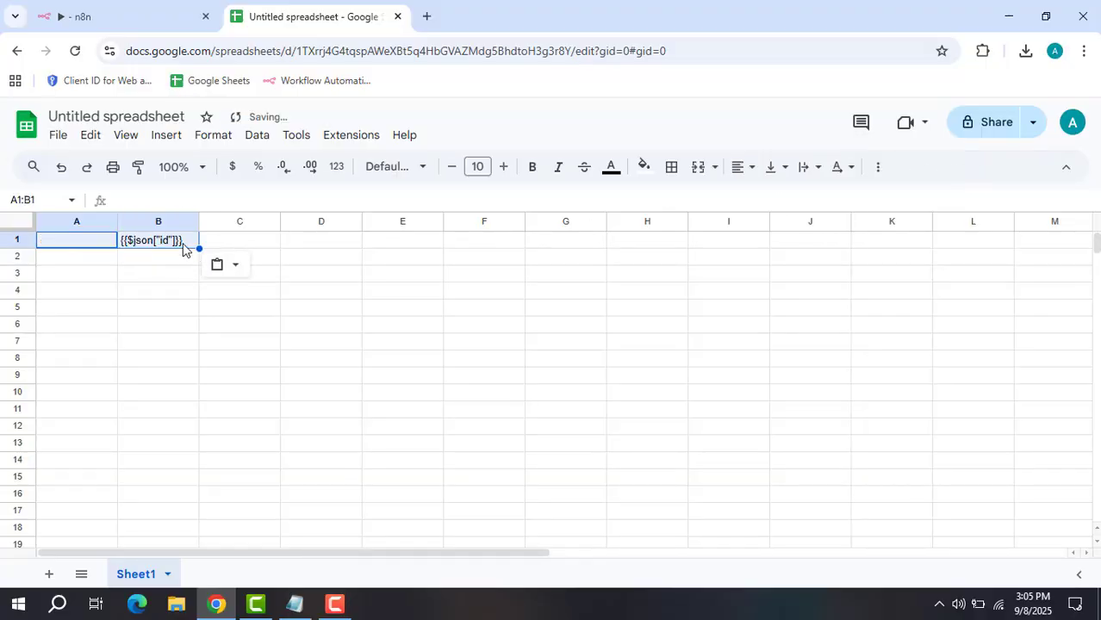
Clear cell B1 and put the Channel ID header in A1.
{"action": "left_click", "coordinate": [301, 614]}
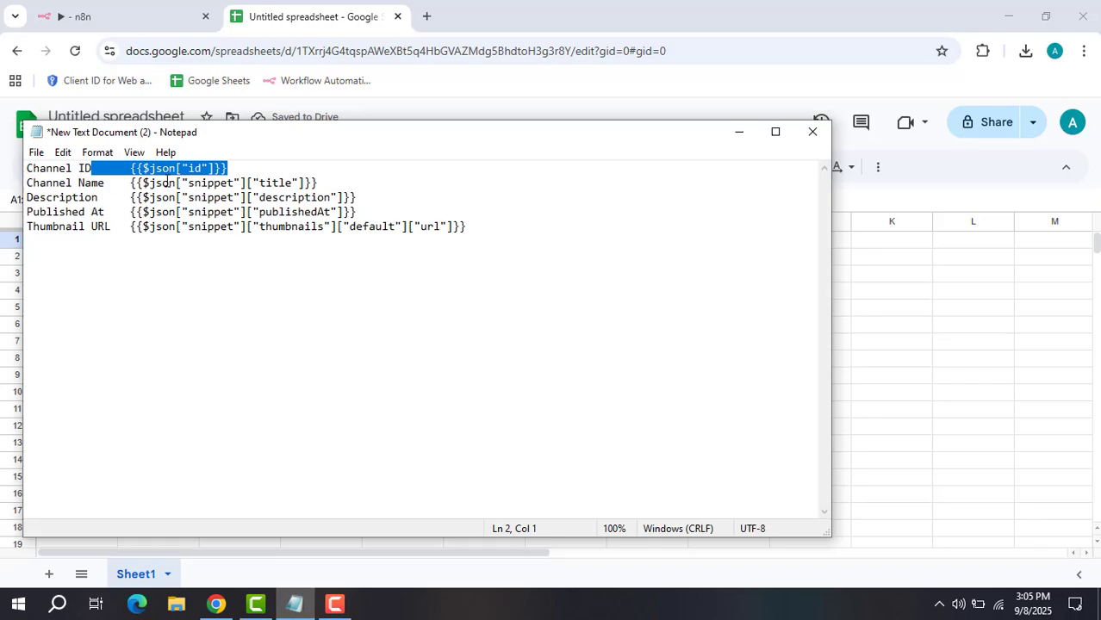
{"action": "left_click_drag", "start_coordinate": [93, 168], "coordinate": [27, 162]}
{"action": "key", "text": "ctrl+c"}
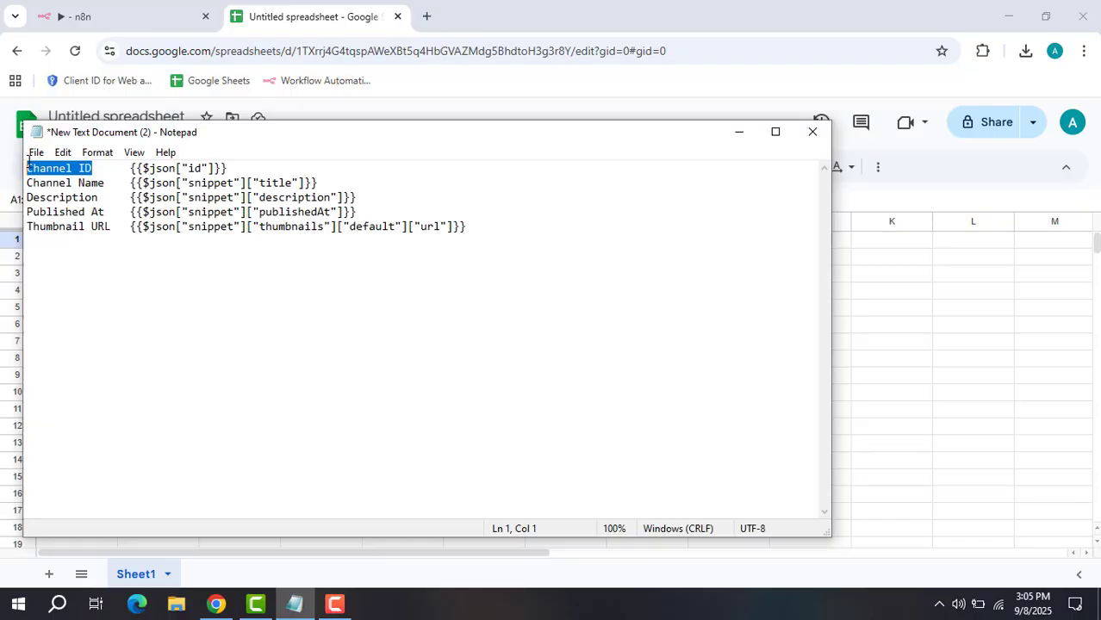
{"action": "left_click", "coordinate": [738, 132]}
{"action": "left_click", "coordinate": [176, 239]}
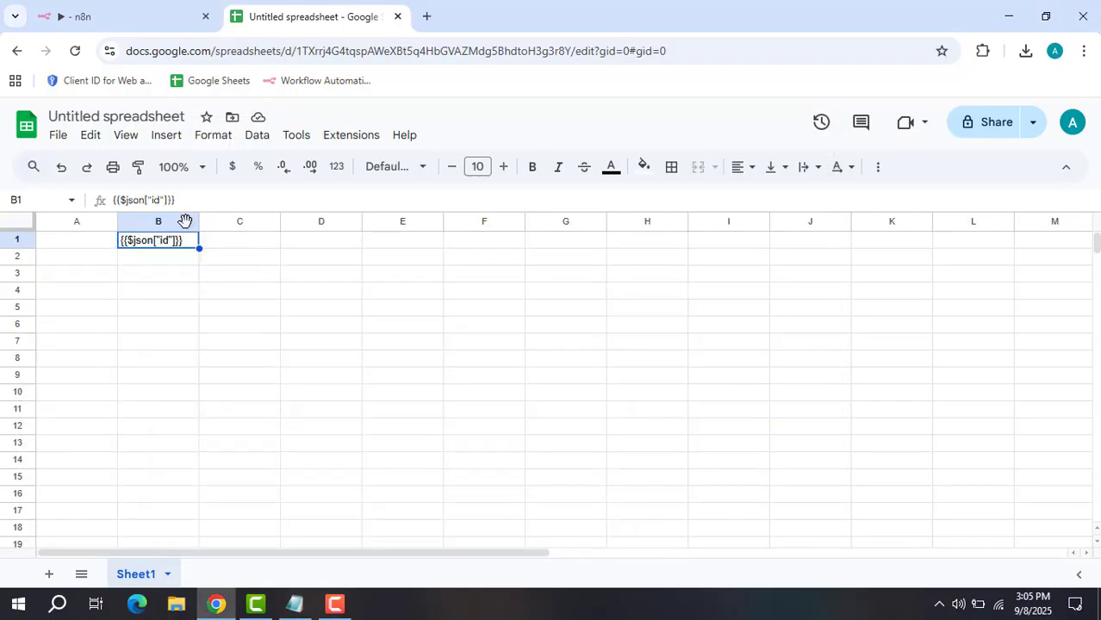
{"action": "key", "text": "Delete"}
{"action": "left_click", "coordinate": [67, 246]}
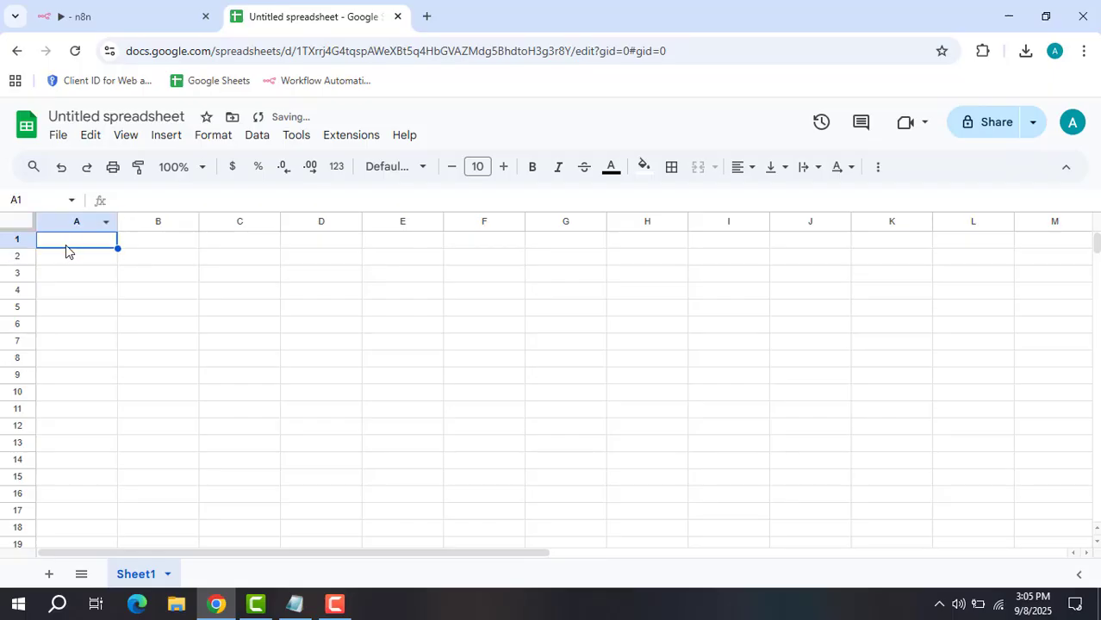
{"action": "key", "text": "ctrl+v"}
{"action": "left_click", "coordinate": [171, 245]}
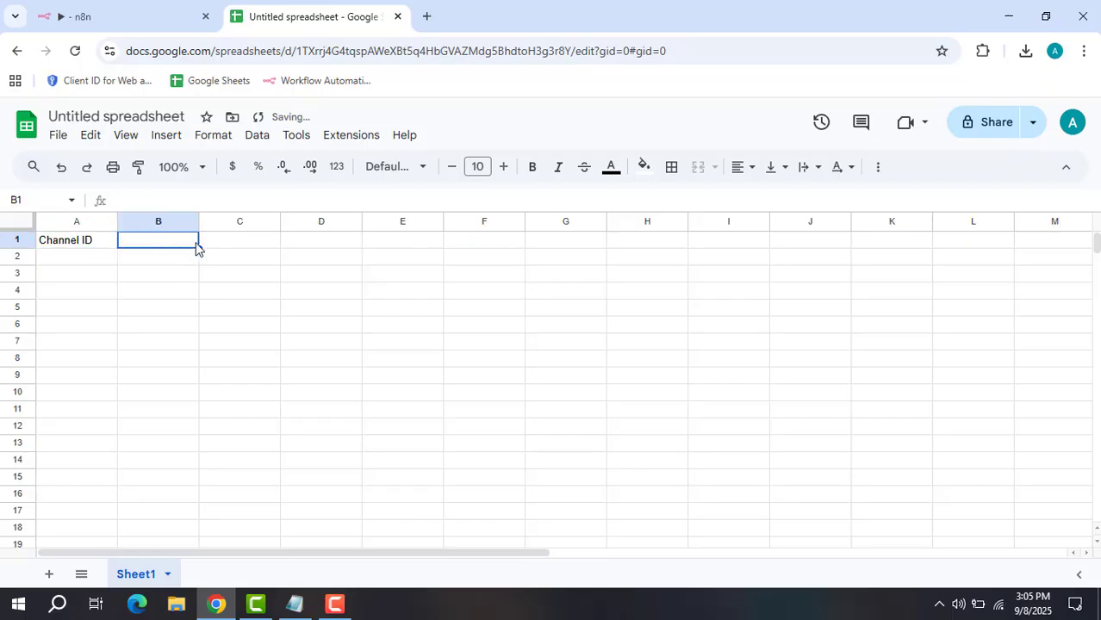
Add the Channel Name and Description headers in B1 and C1.
{"action": "left_click", "coordinate": [301, 604]}
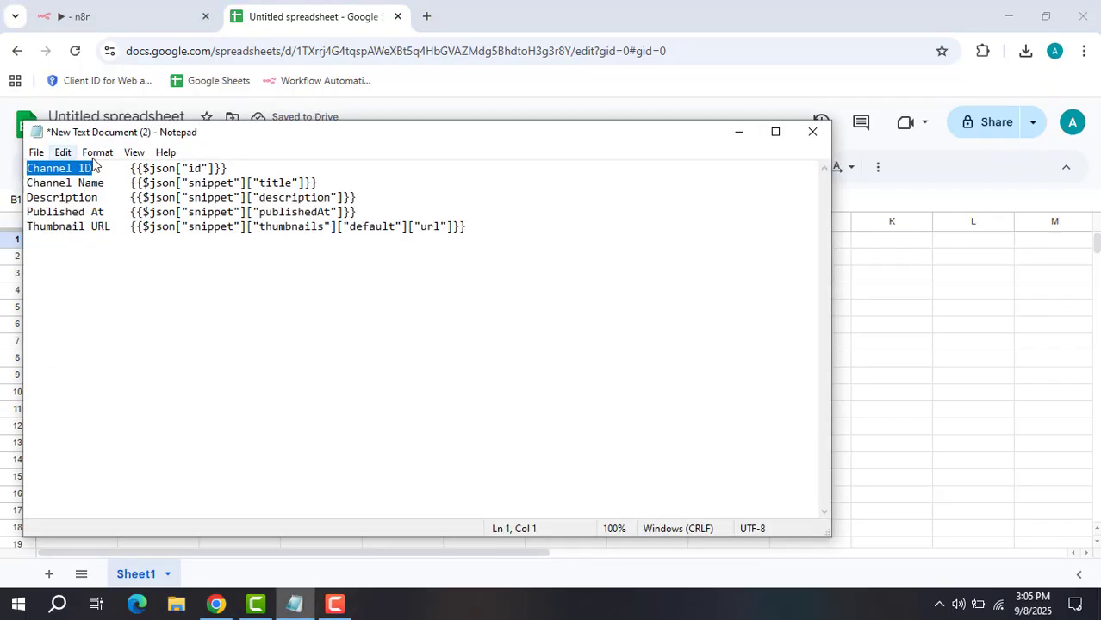
{"action": "left_click", "coordinate": [107, 184]}
{"action": "left_click_drag", "start_coordinate": [107, 183], "coordinate": [26, 185]}
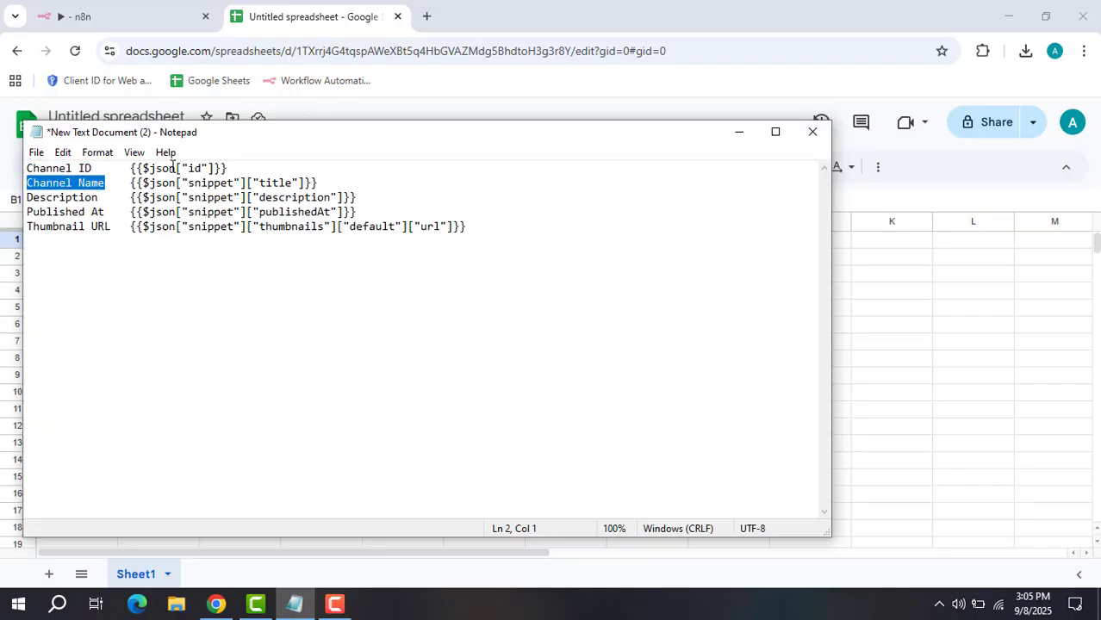
{"action": "key", "text": "ctrl+c"}
{"action": "left_click", "coordinate": [738, 132]}
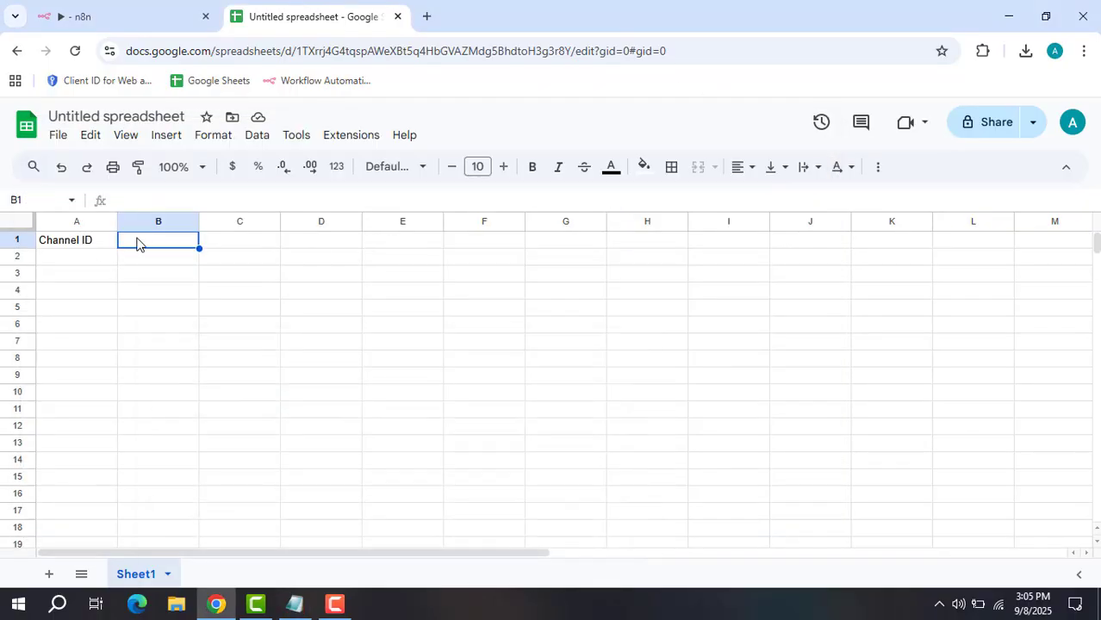
{"action": "key", "text": "ctrl+v"}
{"action": "left_click", "coordinate": [221, 242]}
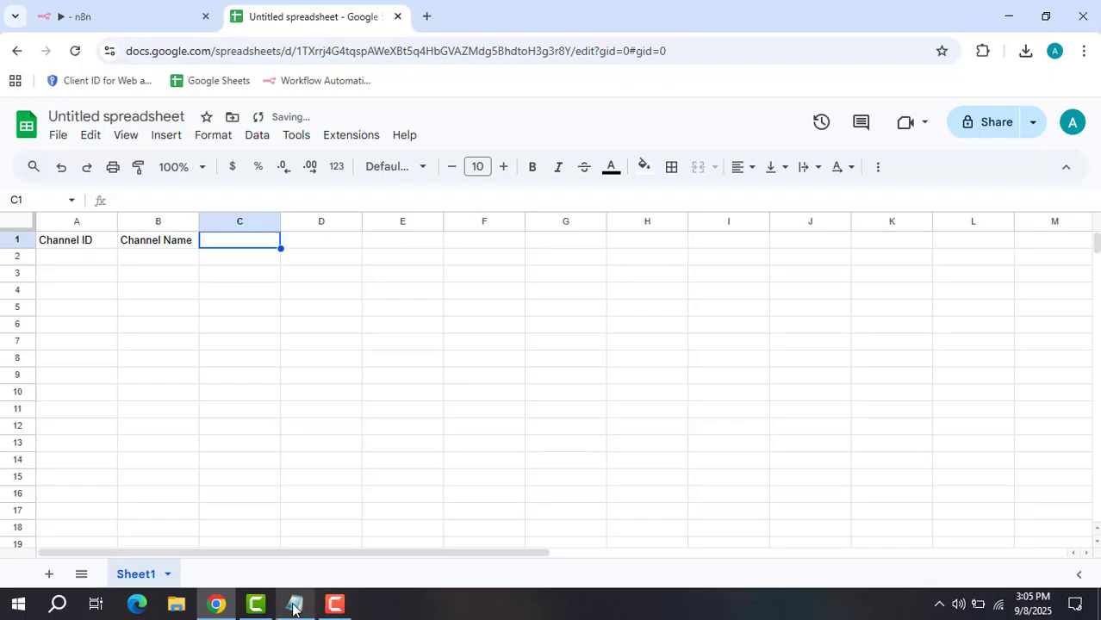
{"action": "left_click", "coordinate": [294, 604]}
{"action": "left_click_drag", "start_coordinate": [99, 198], "coordinate": [26, 198]}
{"action": "left_click", "coordinate": [738, 132]}
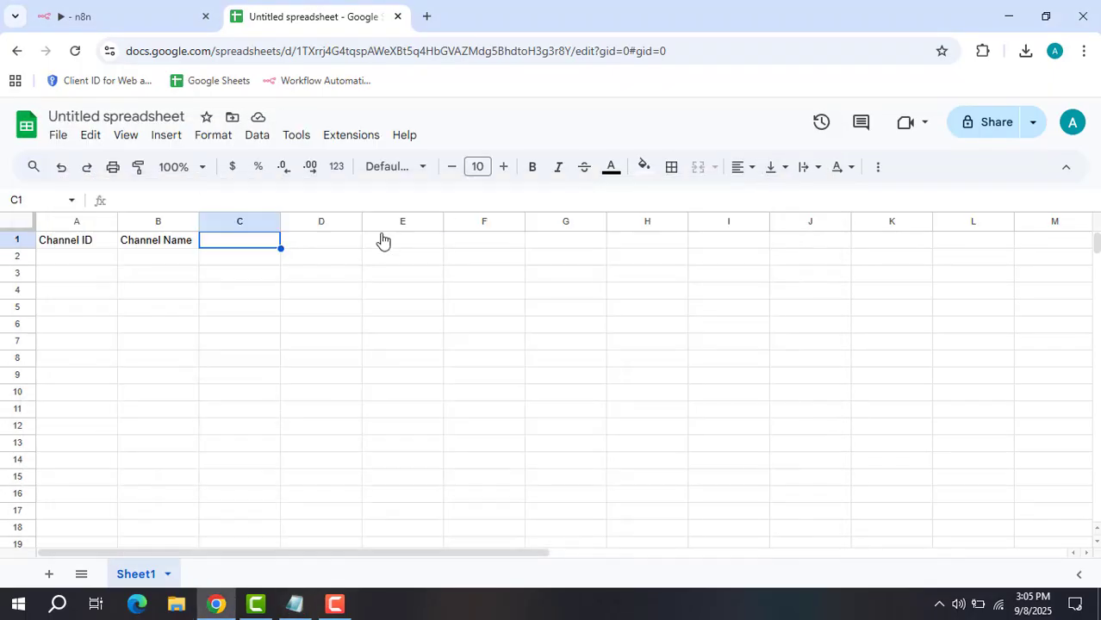
{"action": "key", "text": "ctrl+v"}
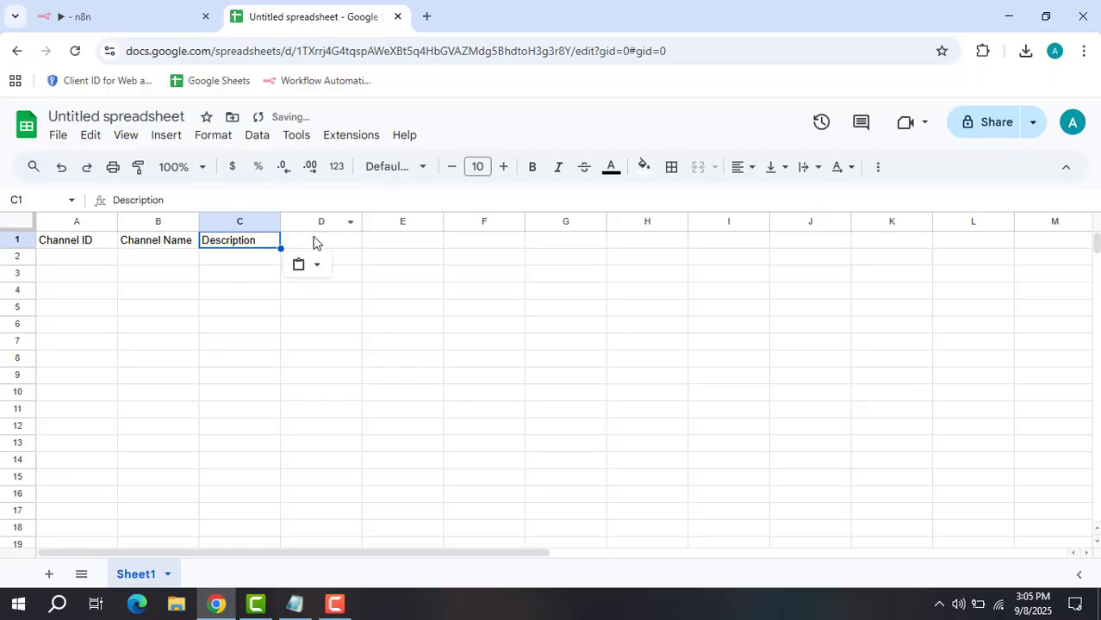
Add the Published At and Thumbnail URL headers in D1 and E1.
{"action": "left_click", "coordinate": [312, 240]}
{"action": "left_click", "coordinate": [286, 612]}
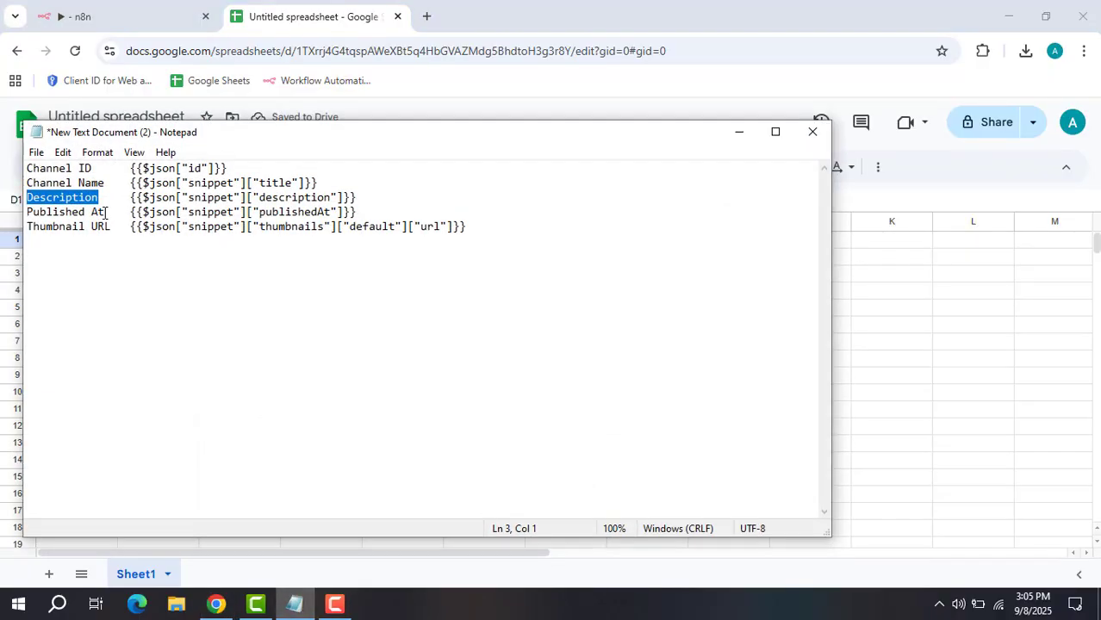
{"action": "left_click_drag", "start_coordinate": [104, 212], "coordinate": [46, 211]}
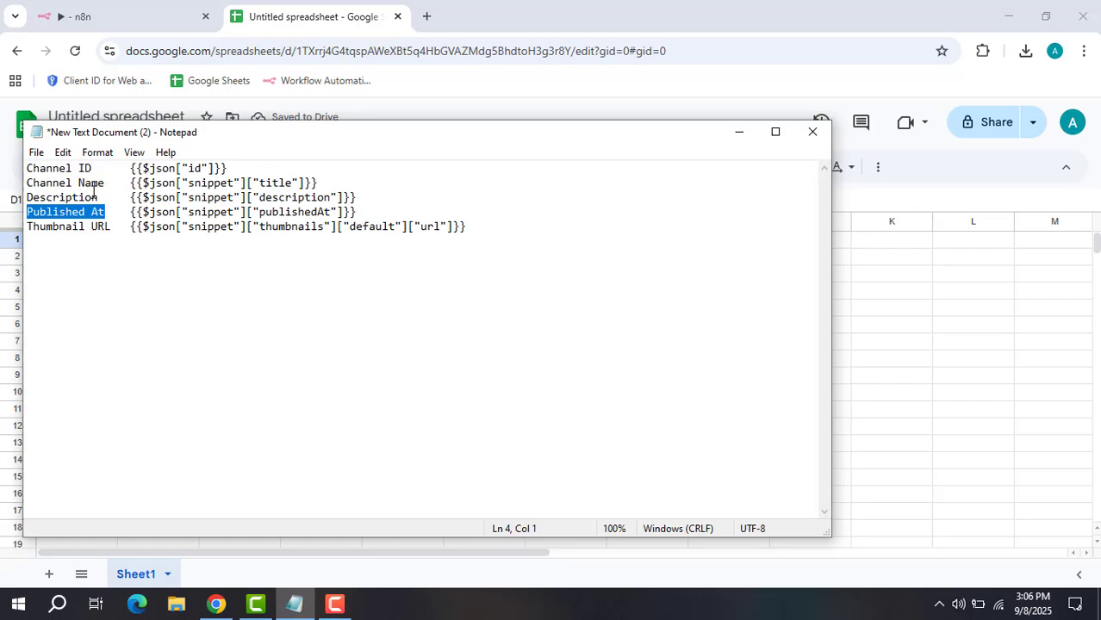
{"action": "left_click", "coordinate": [738, 132]}
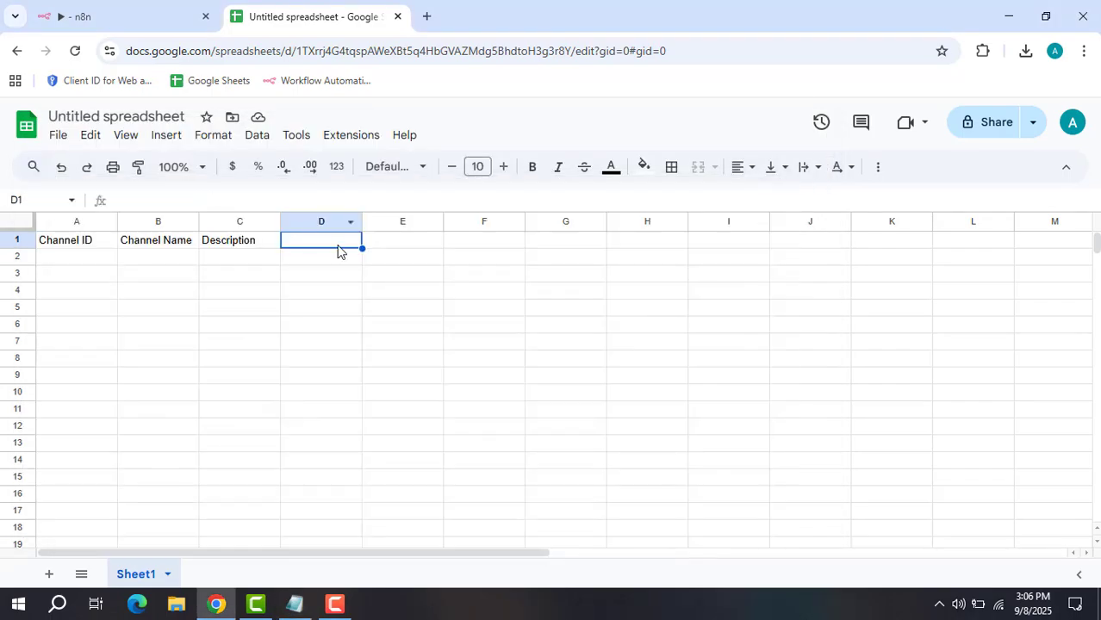
{"action": "key", "text": "ctrl+v"}
{"action": "left_click", "coordinate": [406, 240]}
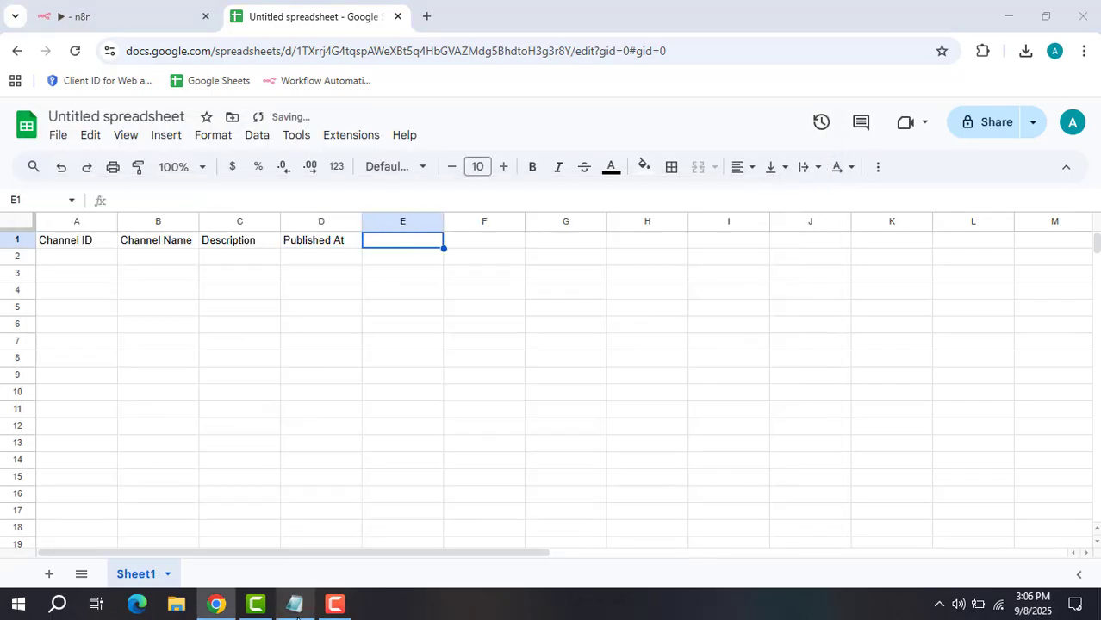
{"action": "left_click", "coordinate": [294, 605]}
{"action": "left_click_drag", "start_coordinate": [107, 230], "coordinate": [28, 231]}
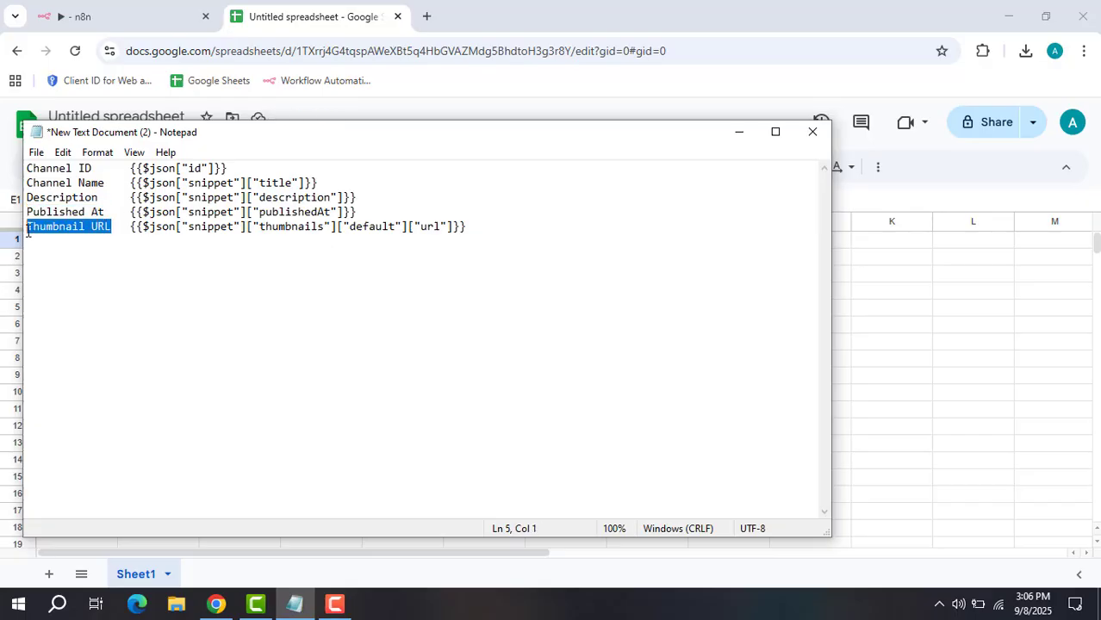
{"action": "left_click", "coordinate": [738, 132]}
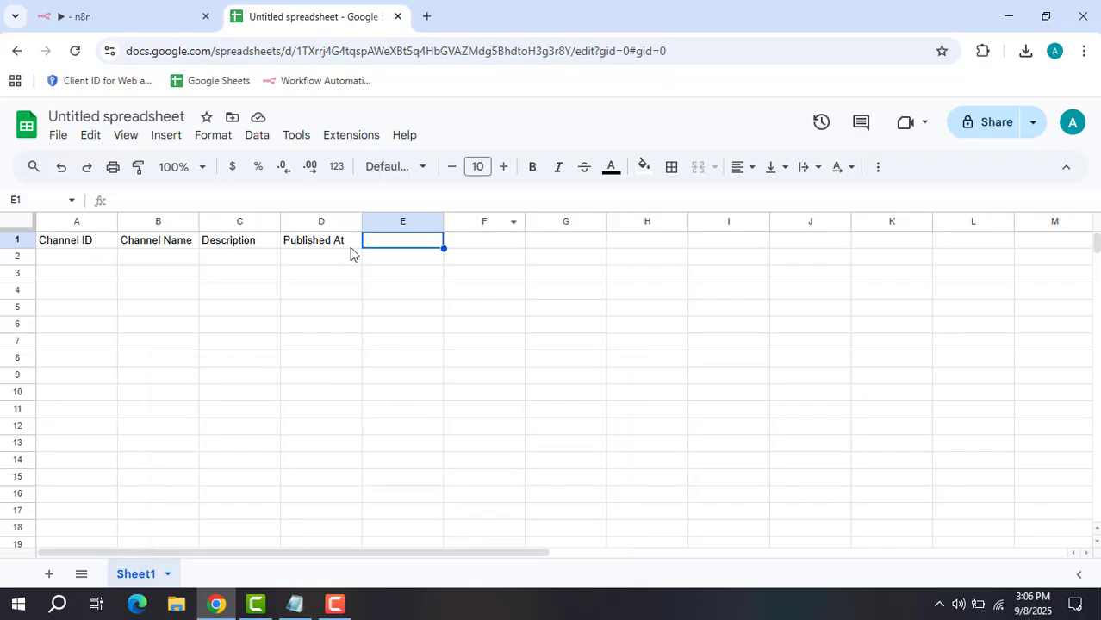
{"action": "key", "text": "ctrl+v"}
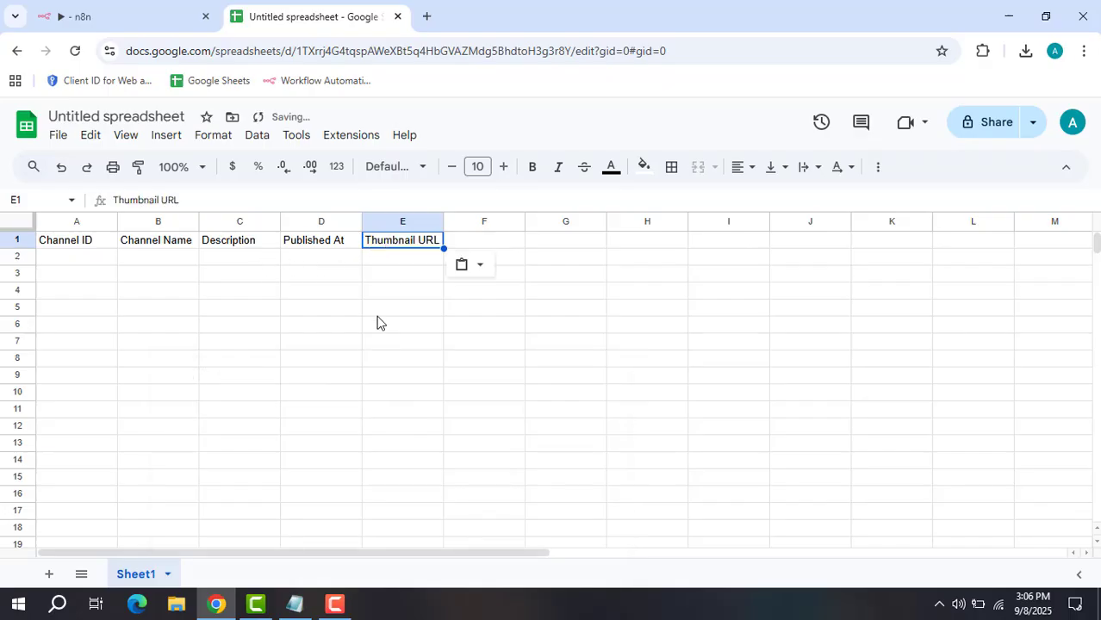
{"action": "left_click", "coordinate": [383, 308]}
Rename Sheet1 to 'Day 1' and return to the n8n workflow.
{"action": "right_click", "coordinate": [146, 584]}
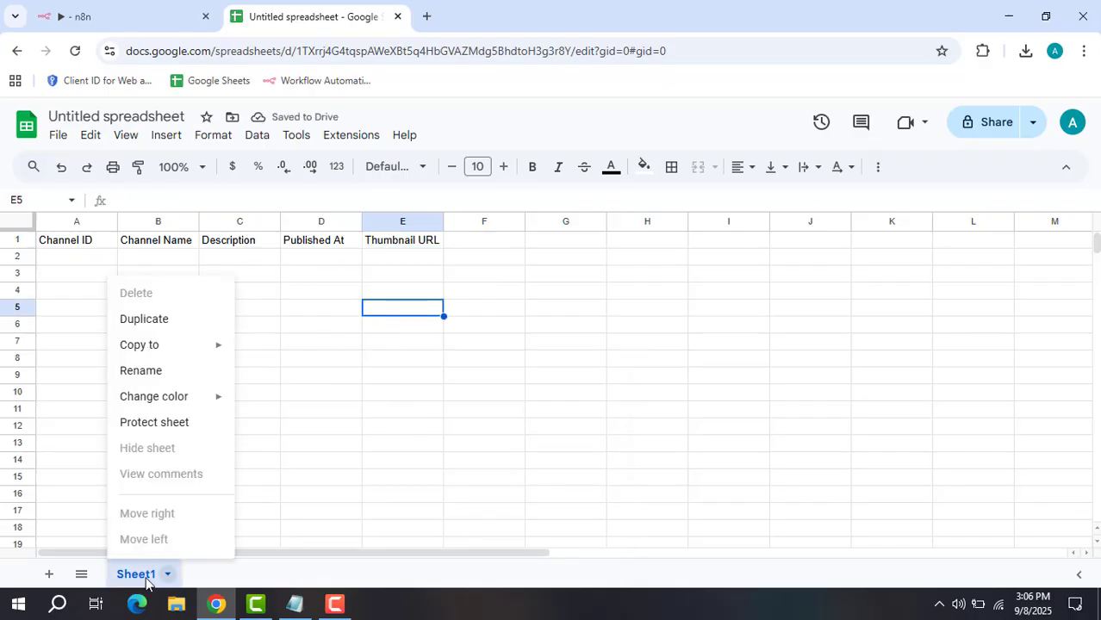
{"action": "left_click", "coordinate": [158, 372]}
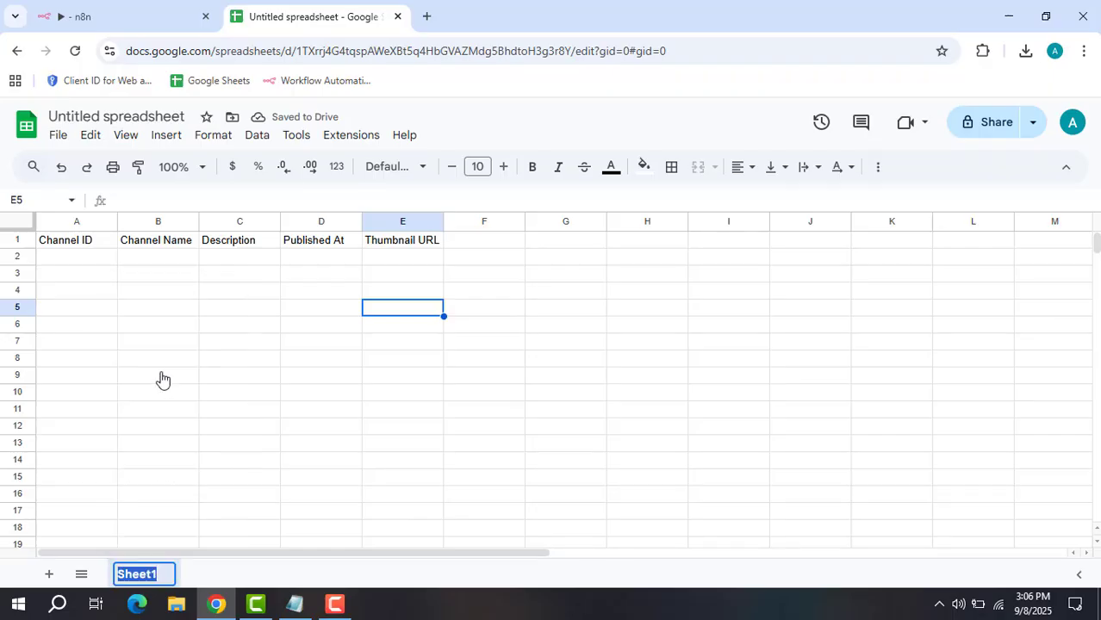
{"action": "type", "text": "Day 1"}
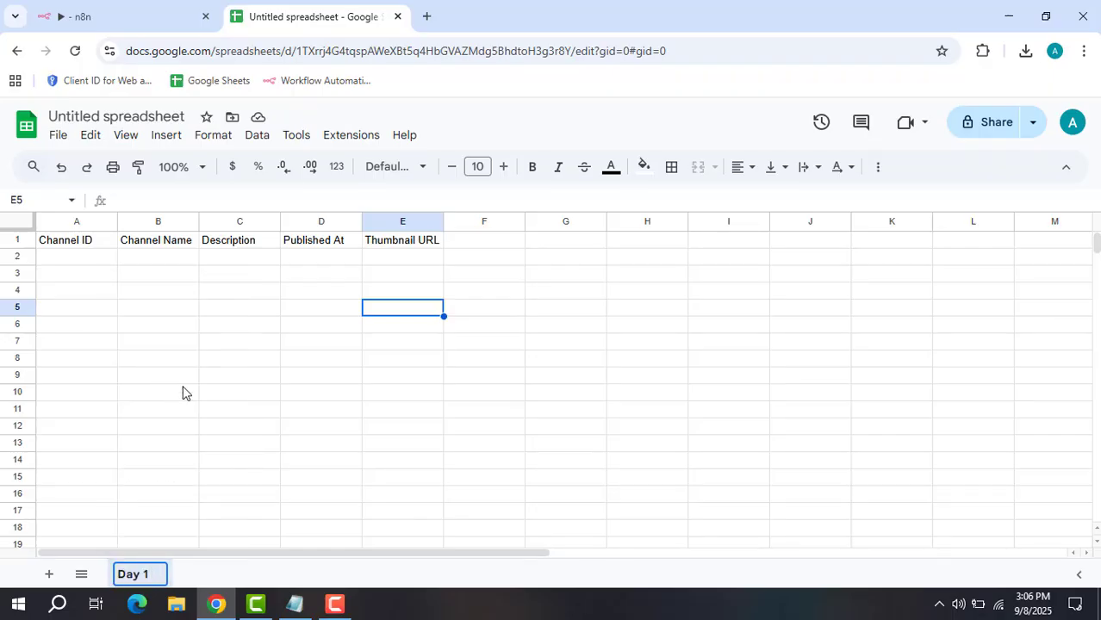
{"action": "key", "text": "Return"}
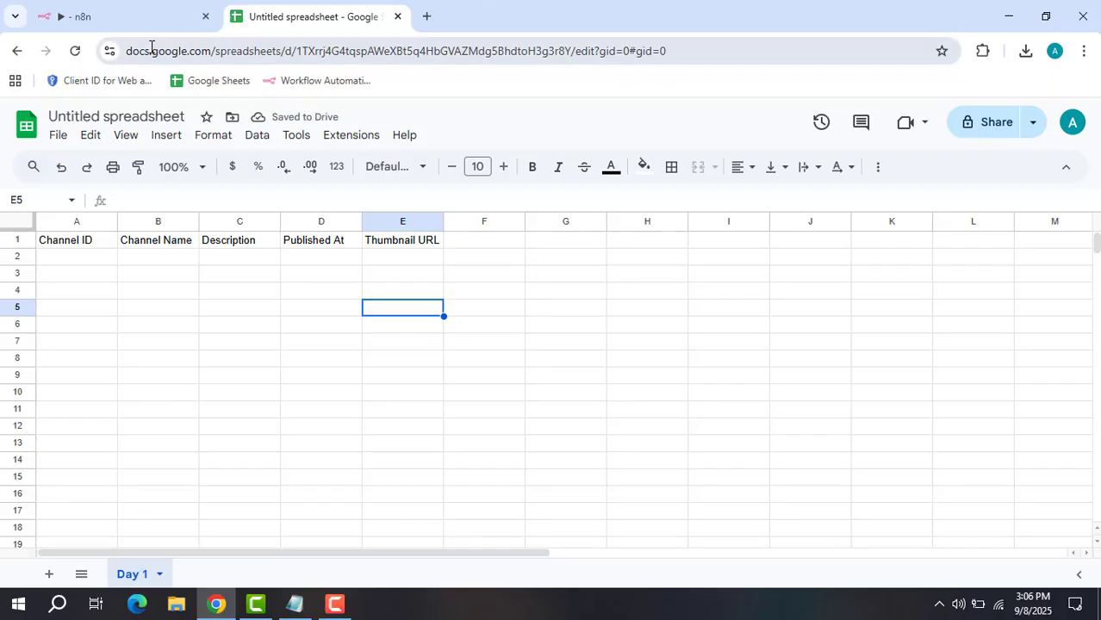
{"action": "left_click", "coordinate": [152, 18]}
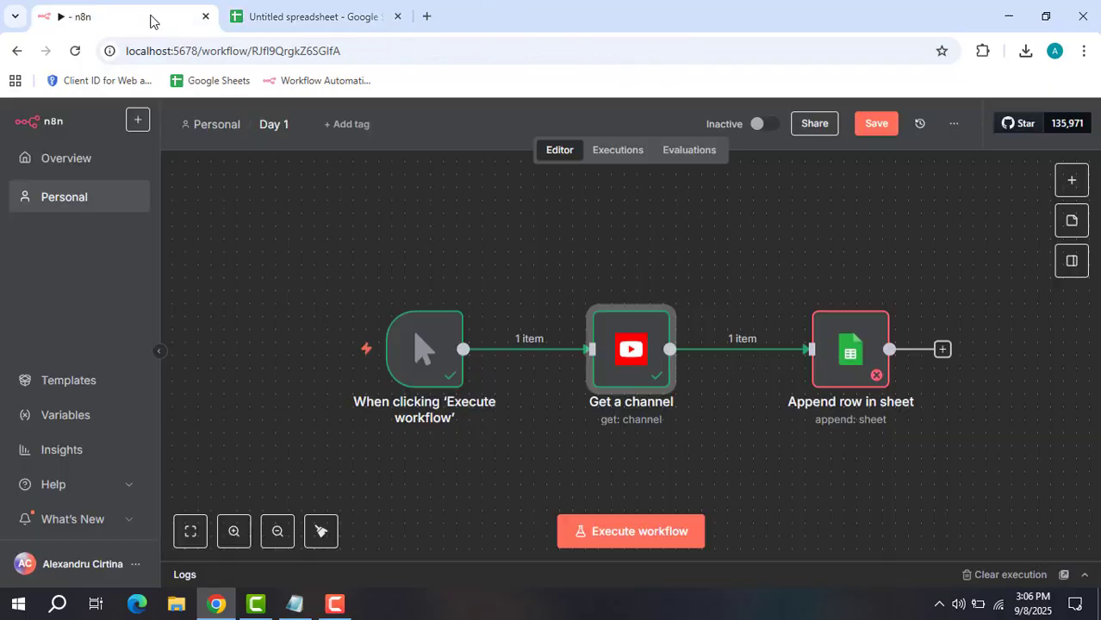
Open the Append row in sheet node and review its Google Sheets account credential.
{"action": "left_click", "coordinate": [845, 363]}
{"action": "double_click", "coordinate": [845, 364]}
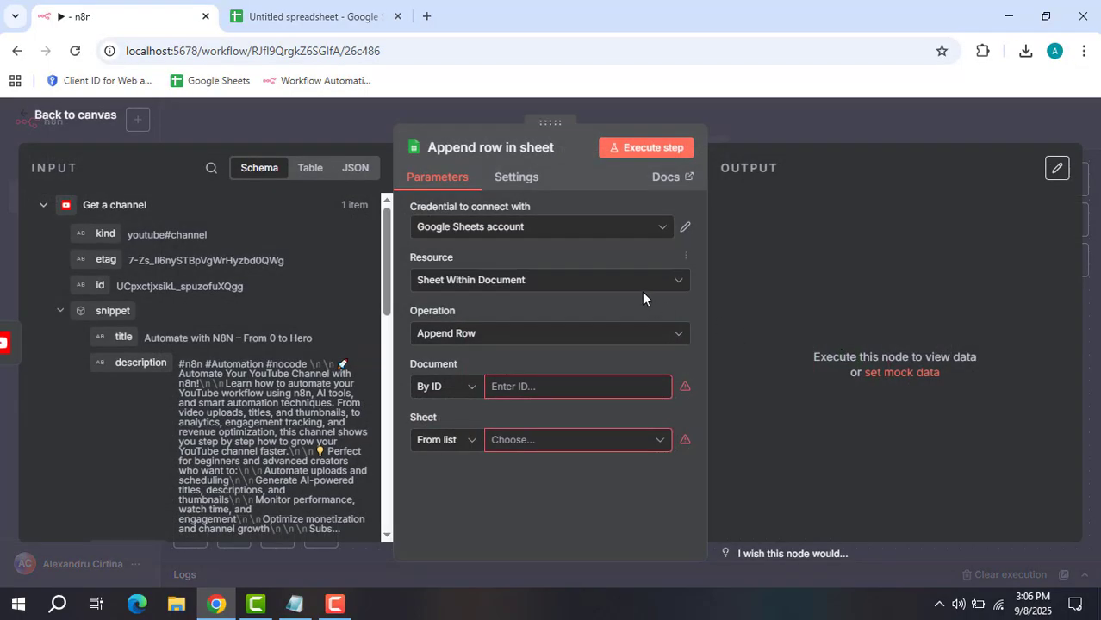
{"action": "left_click", "coordinate": [683, 228]}
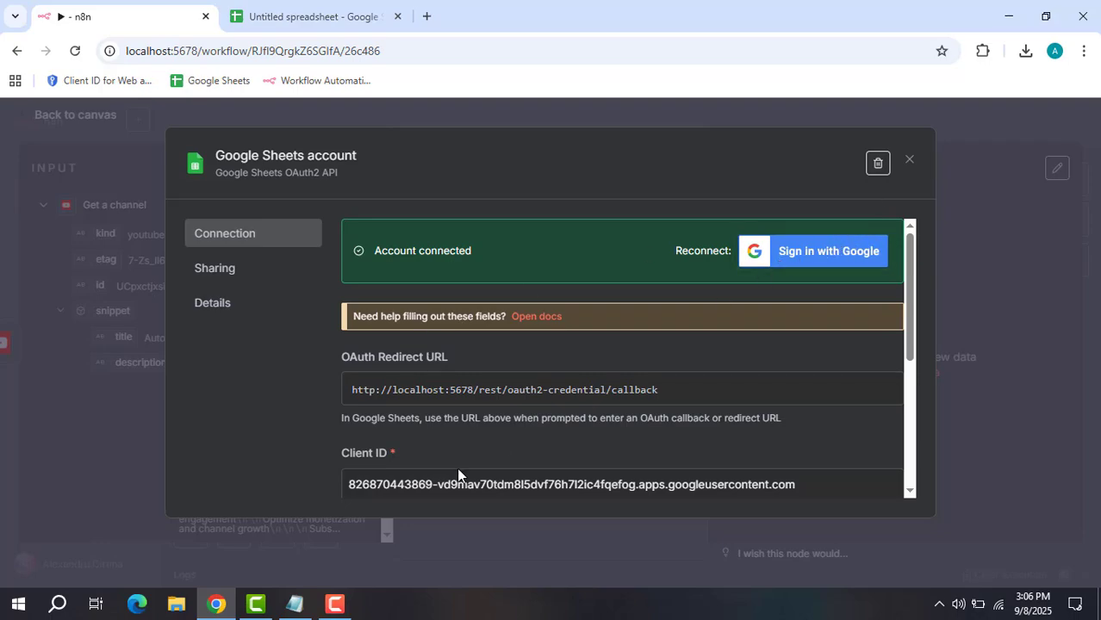
{"action": "scroll", "coordinate": [631, 393], "scroll_direction": "down", "scroll_amount": 1}
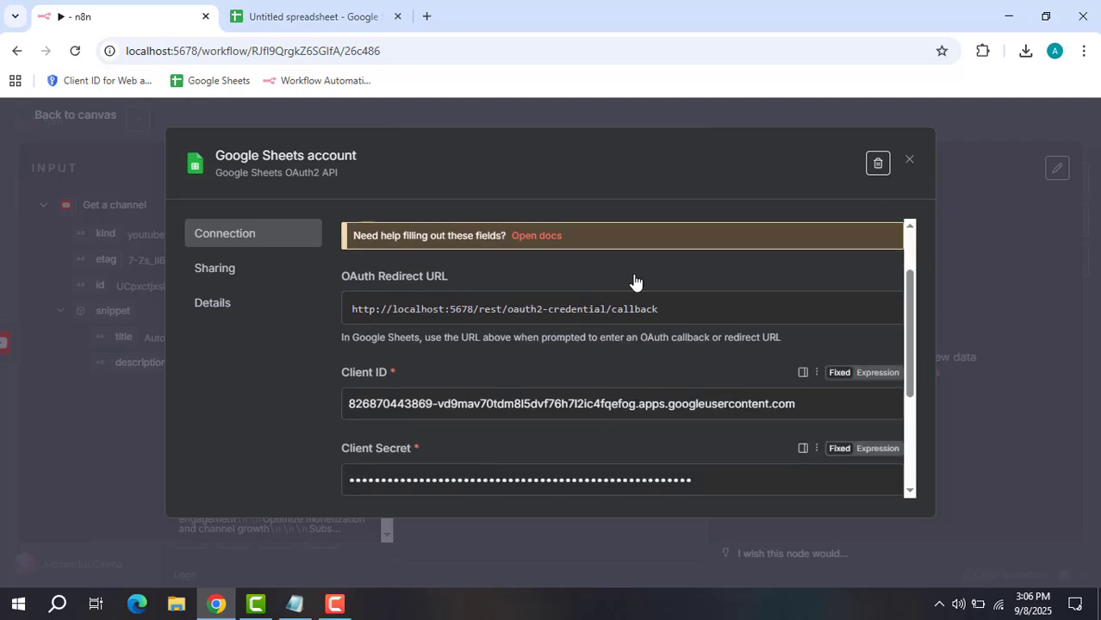
{"action": "left_click", "coordinate": [909, 159]}
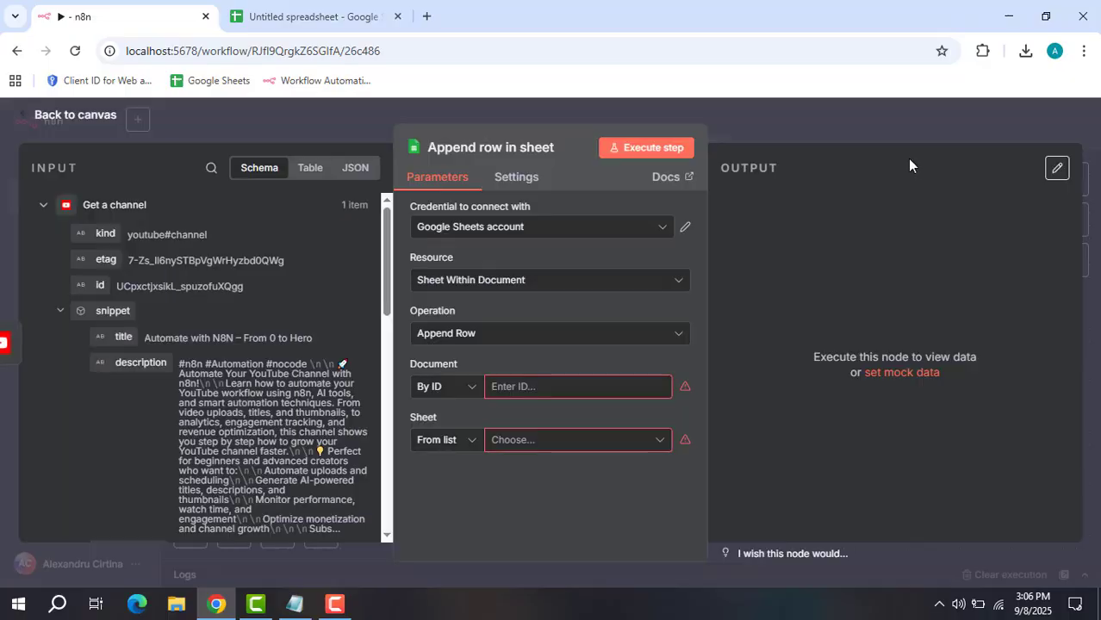
Set Resource to Sheet Within Document, Operation to Append Row, and Document to By ID.
{"action": "left_click", "coordinate": [674, 282]}
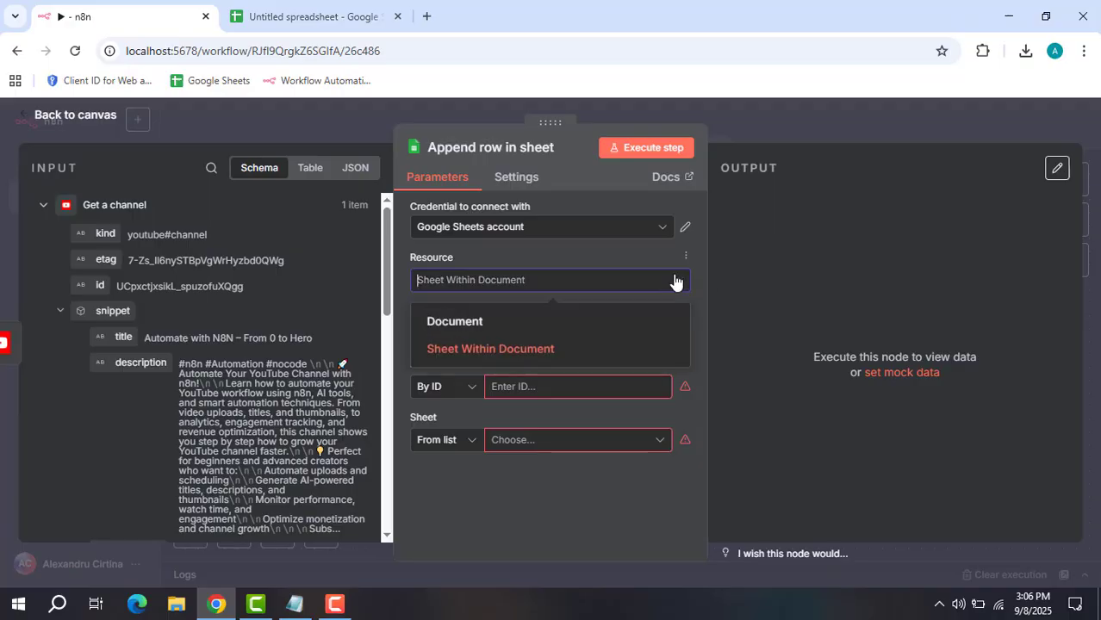
{"action": "left_click", "coordinate": [490, 349]}
{"action": "left_click", "coordinate": [608, 338]}
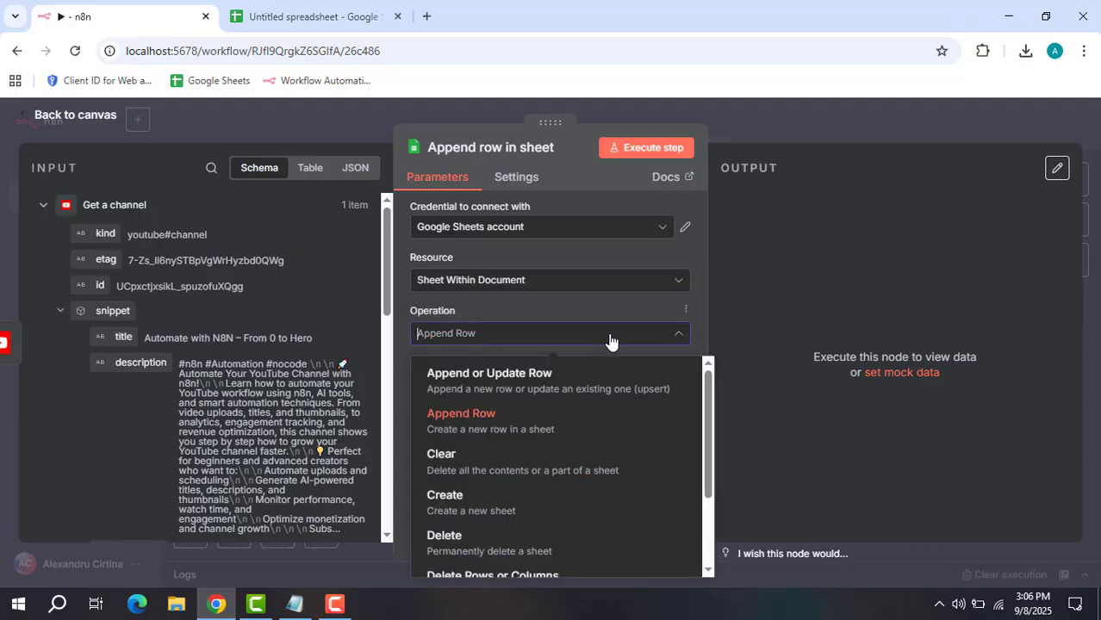
{"action": "left_click", "coordinate": [513, 437]}
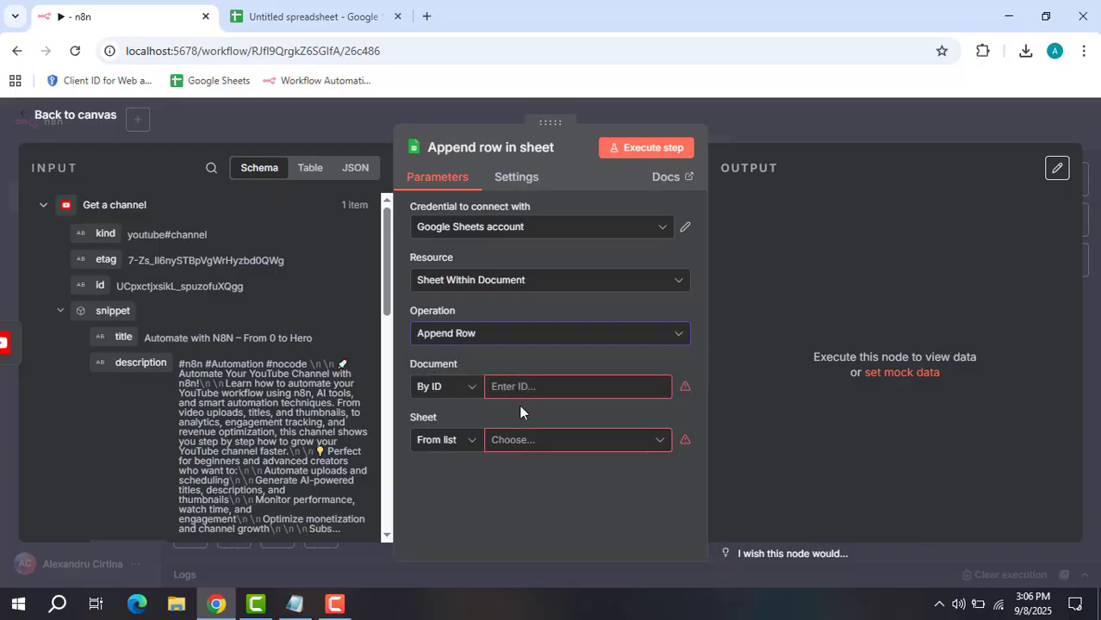
{"action": "left_click", "coordinate": [471, 389]}
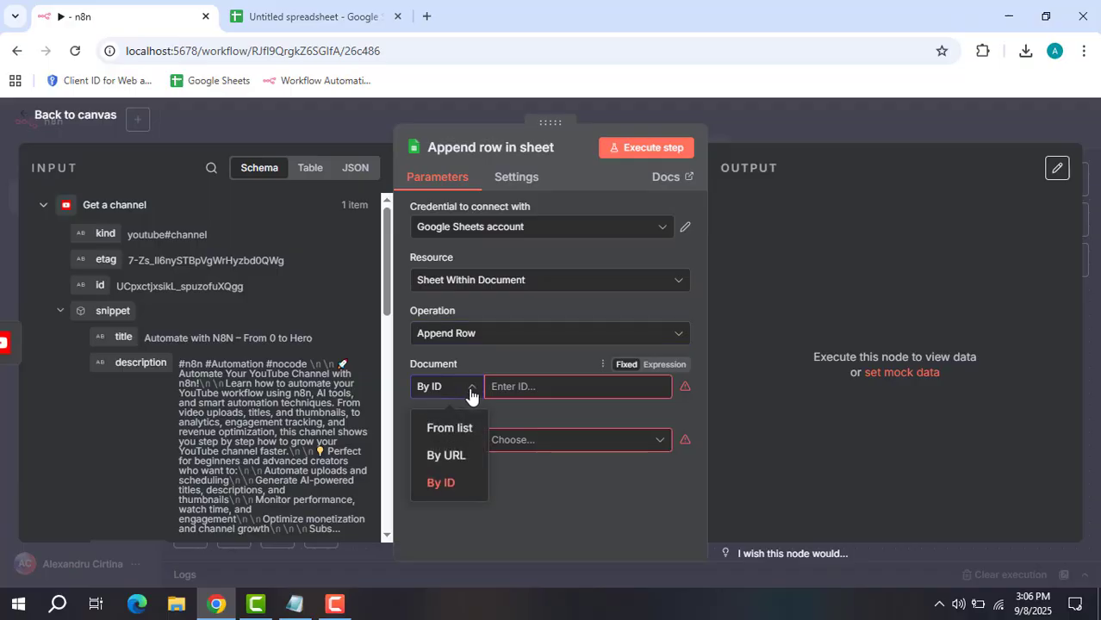
{"action": "left_click", "coordinate": [442, 481]}
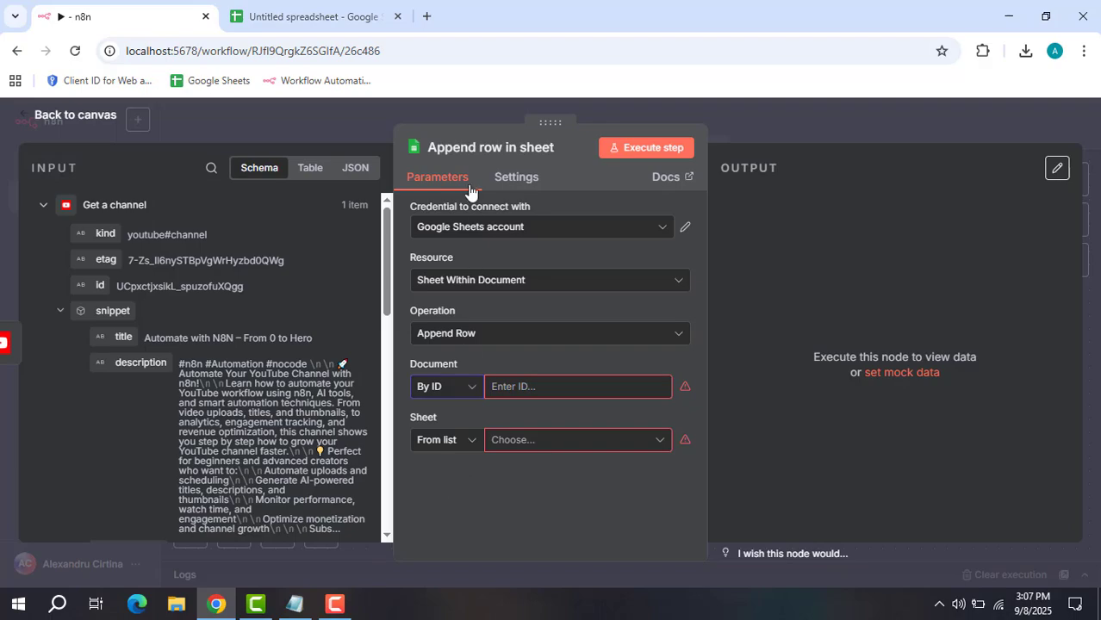
Paste the spreadsheet ID from the Sheets URL into Document By ID and verify the link.
{"action": "left_click", "coordinate": [333, 26]}
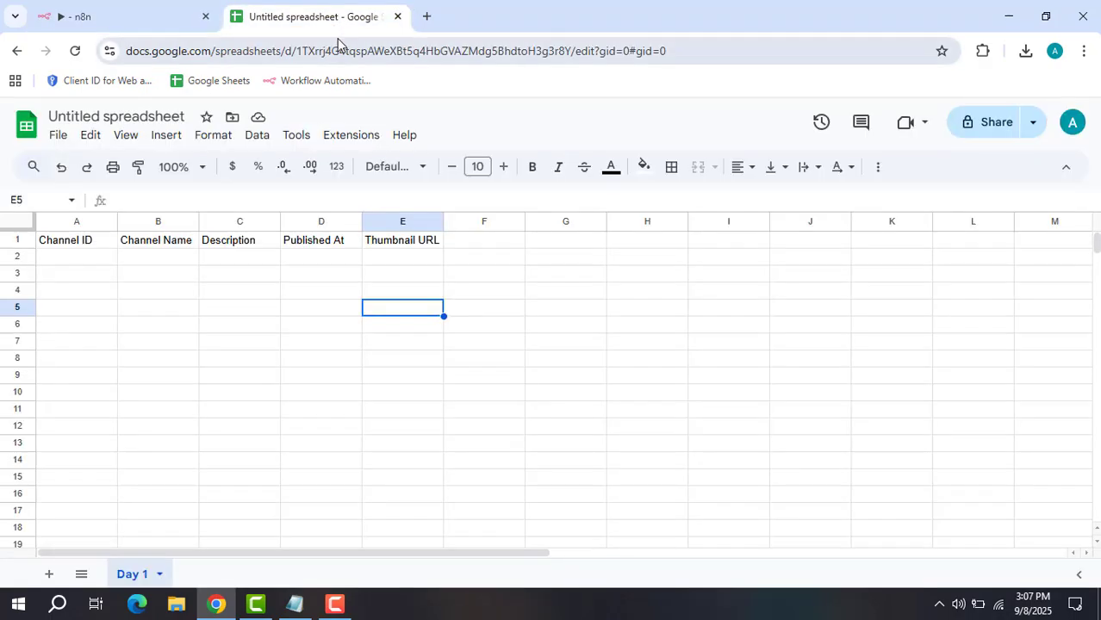
{"action": "left_click_drag", "start_coordinate": [296, 50], "coordinate": [571, 62]}
{"action": "key", "text": "ctrl+c"}
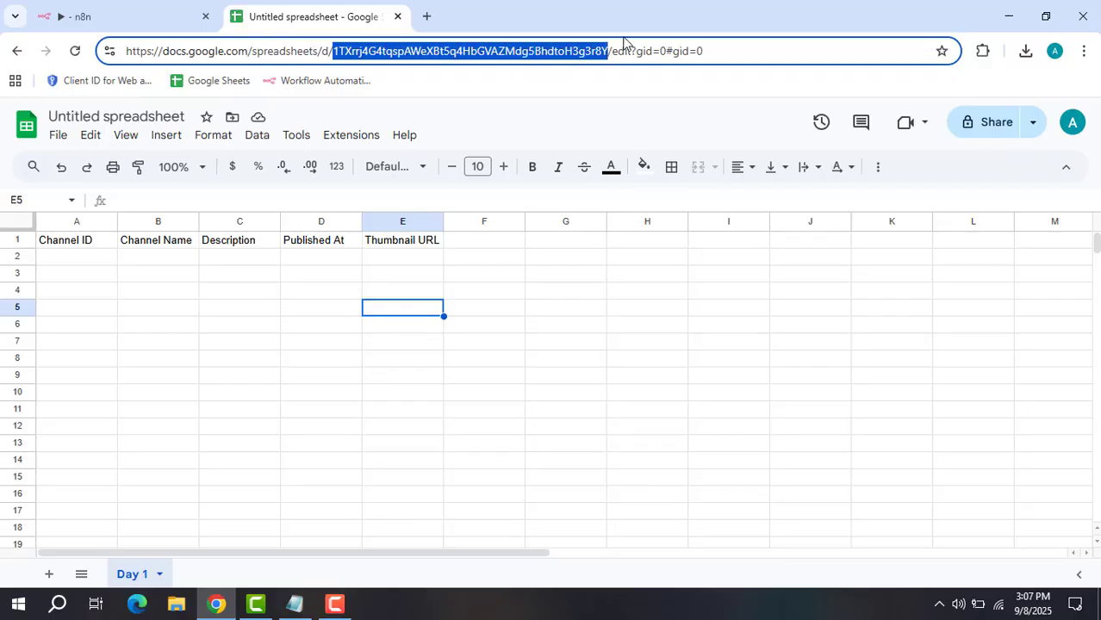
{"action": "left_click", "coordinate": [165, 12]}
{"action": "left_click", "coordinate": [518, 389]}
{"action": "key", "text": "ctrl+v"}
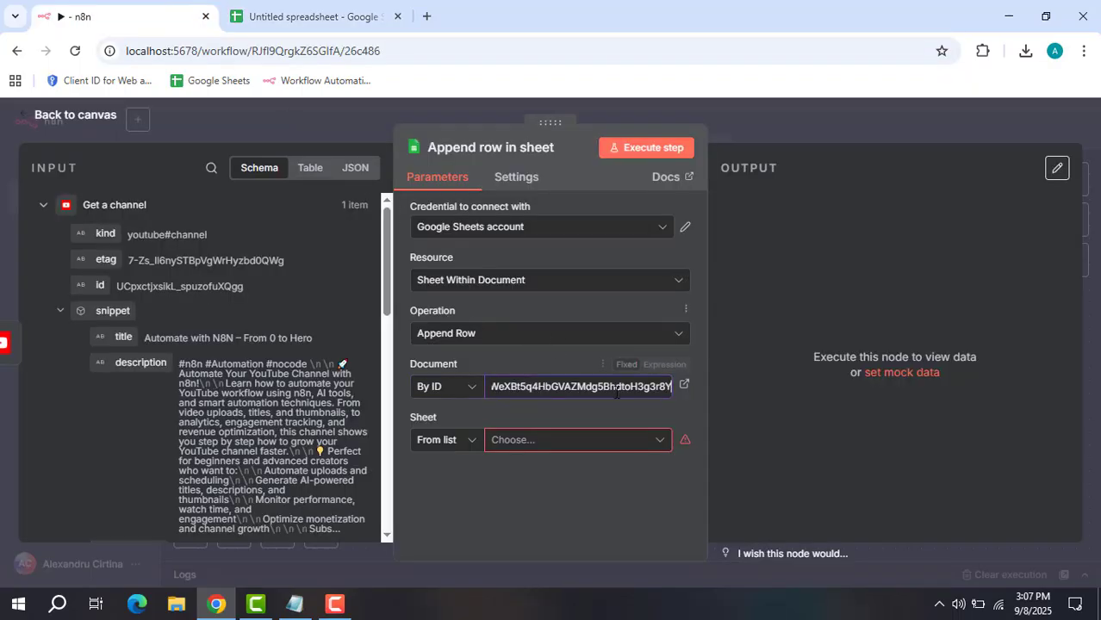
{"action": "left_click", "coordinate": [617, 417]}
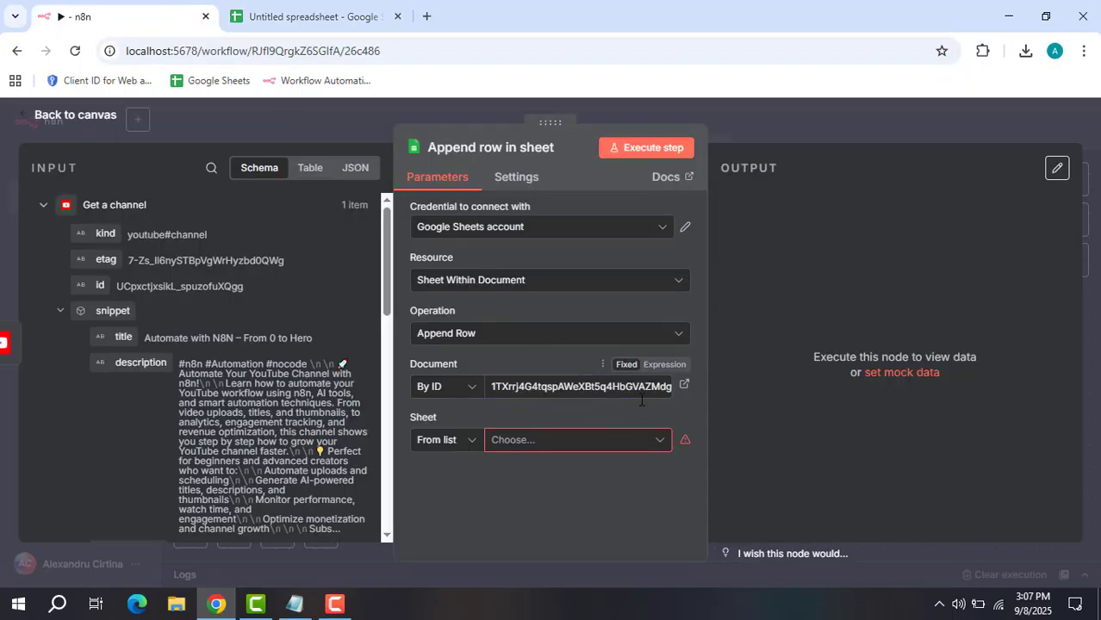
{"action": "left_click", "coordinate": [684, 387]}
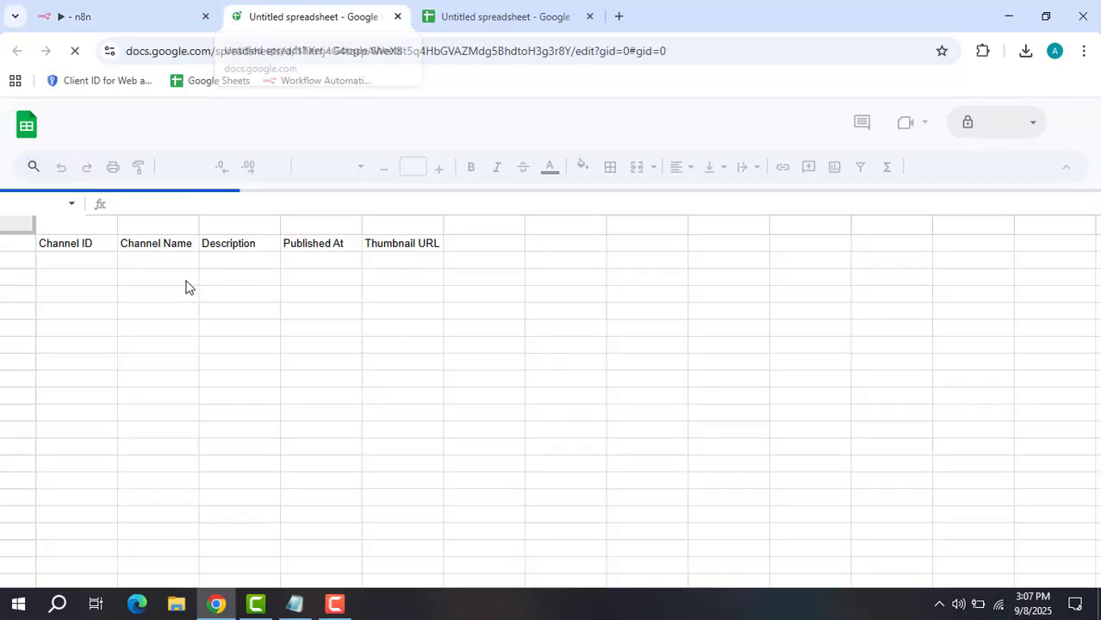
{"action": "left_click", "coordinate": [589, 17]}
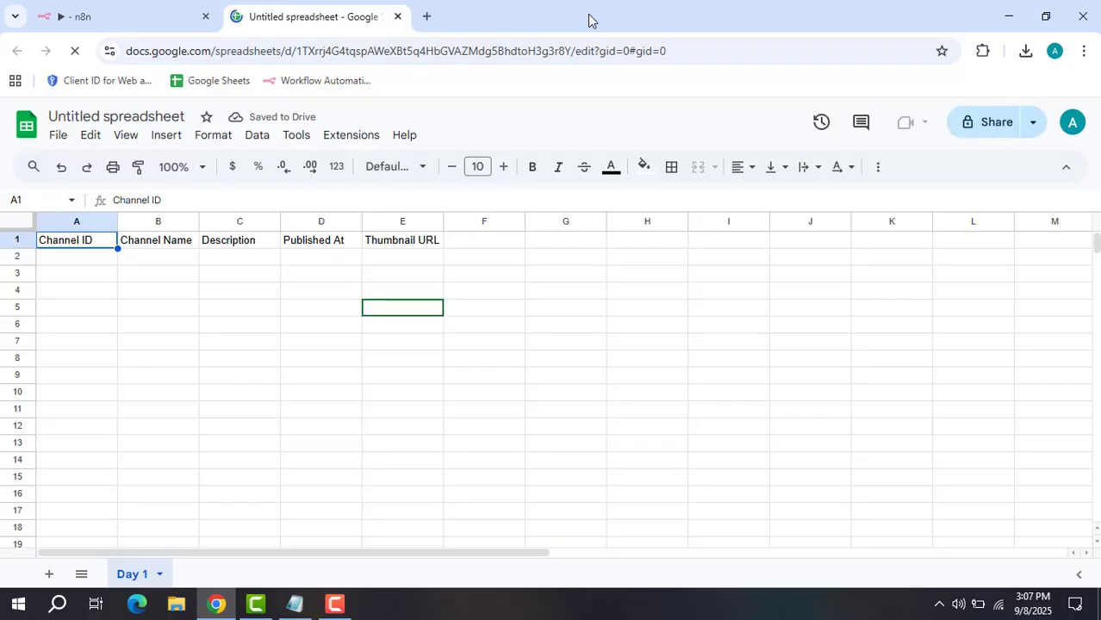
{"action": "left_click", "coordinate": [130, 16]}
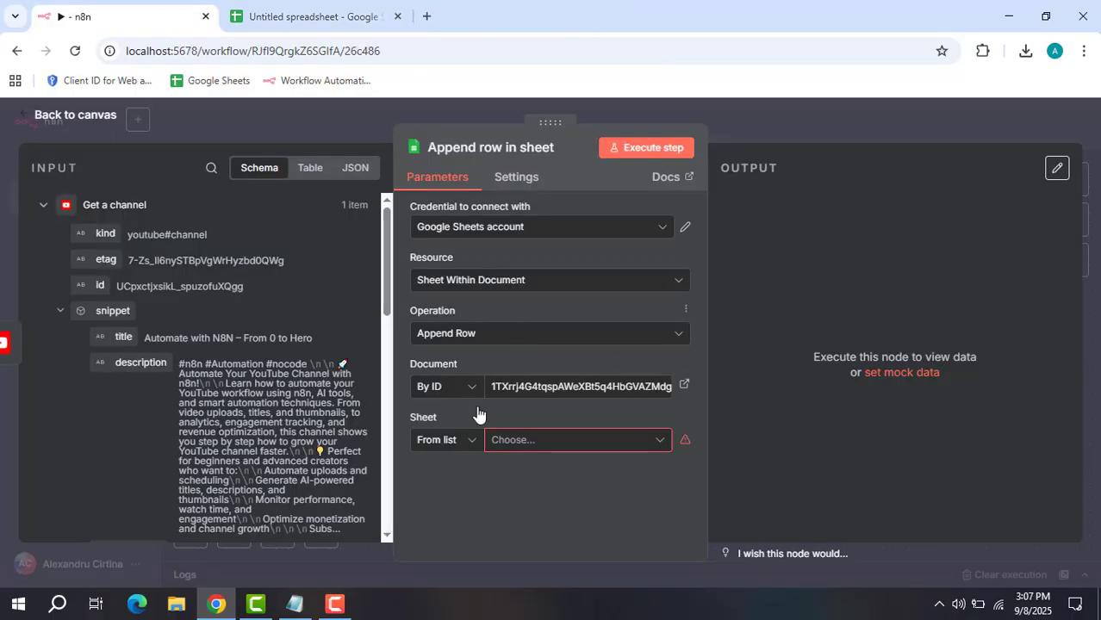
Try identifying the sheet by name, checking the sheet's name in Google Sheets.
{"action": "left_click", "coordinate": [472, 444]}
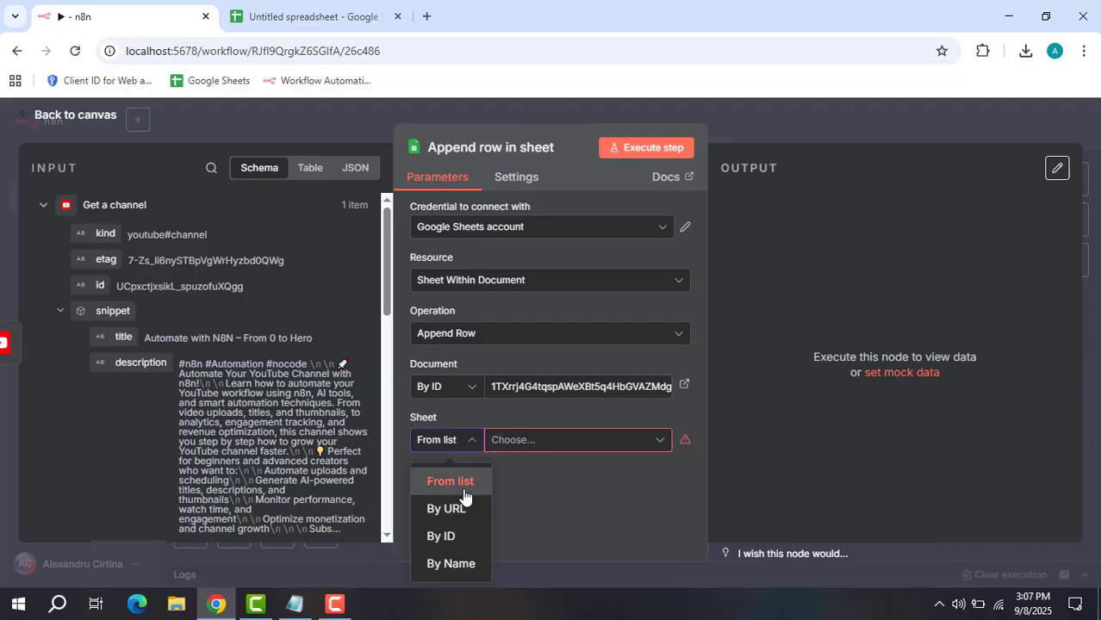
{"action": "left_click", "coordinate": [461, 564]}
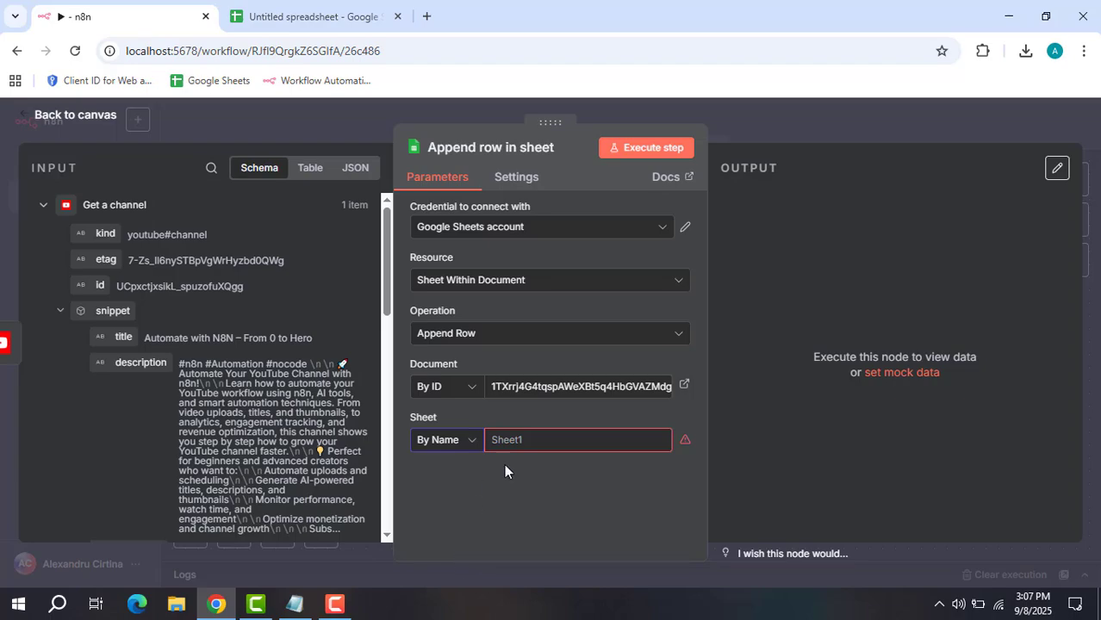
{"action": "left_click", "coordinate": [524, 447]}
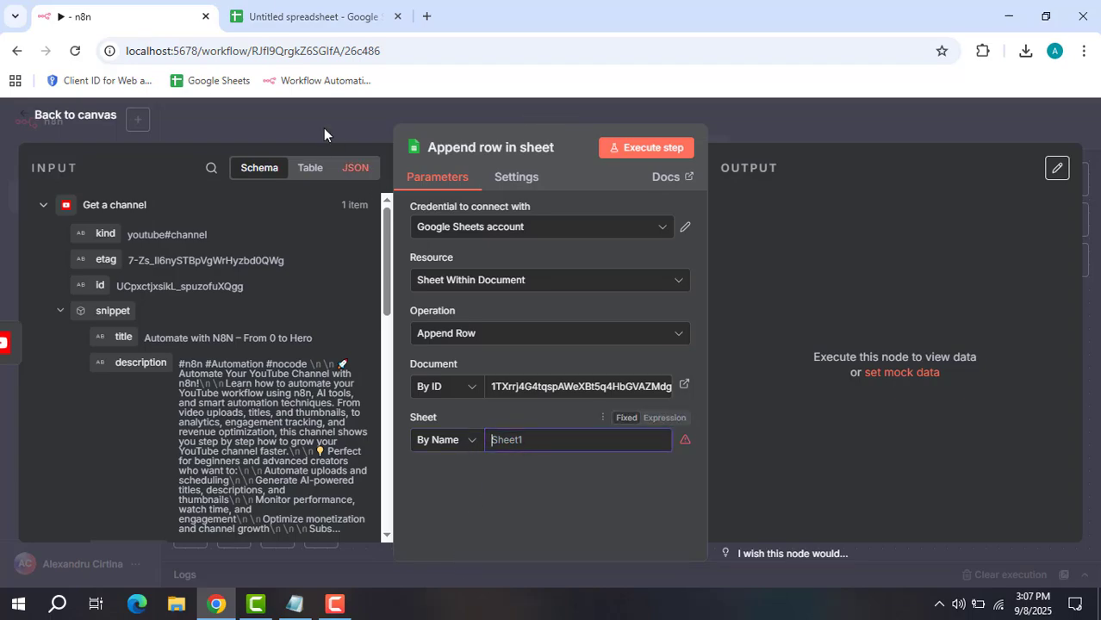
{"action": "left_click", "coordinate": [297, 13]}
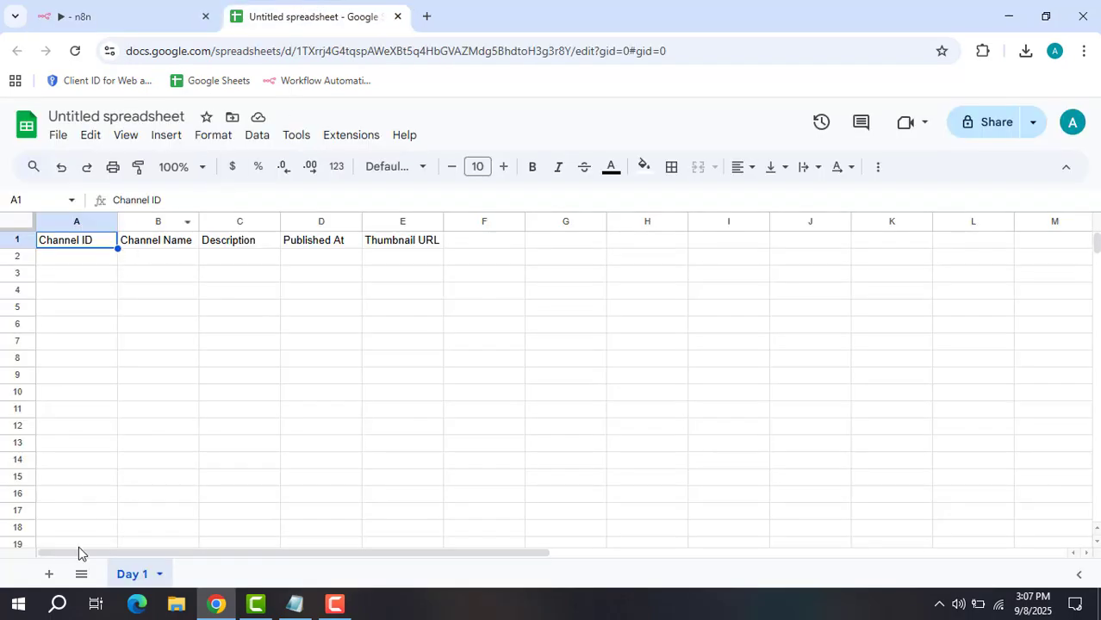
{"action": "left_click", "coordinate": [170, 13]}
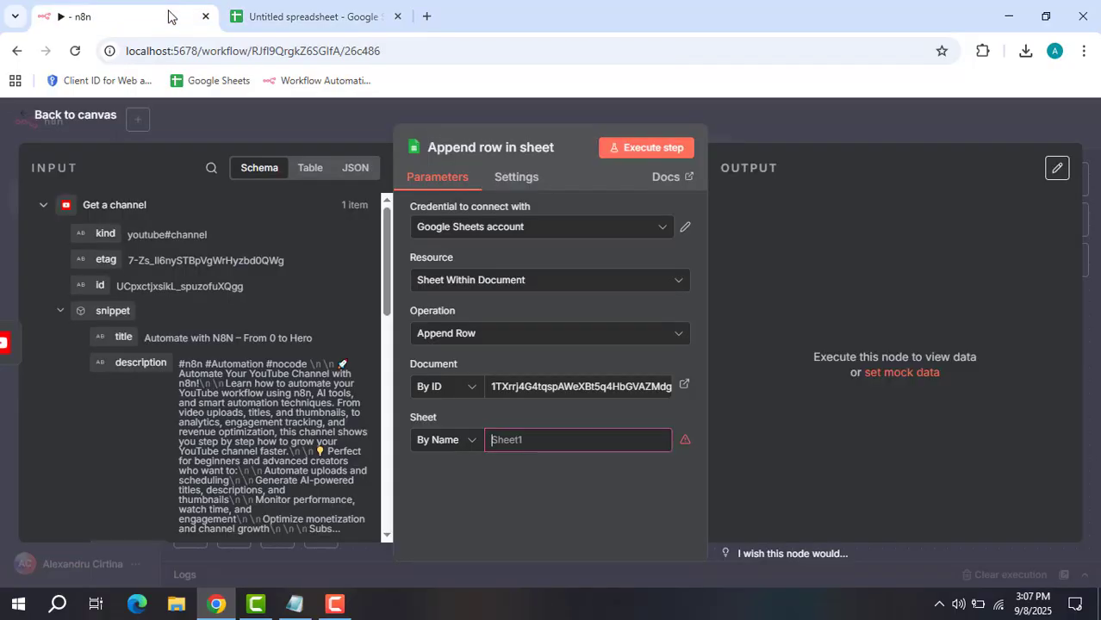
Pick the Day 1 sheet from the list and scroll to the column fields through Thumbnail URL.
{"action": "left_click", "coordinate": [439, 440]}
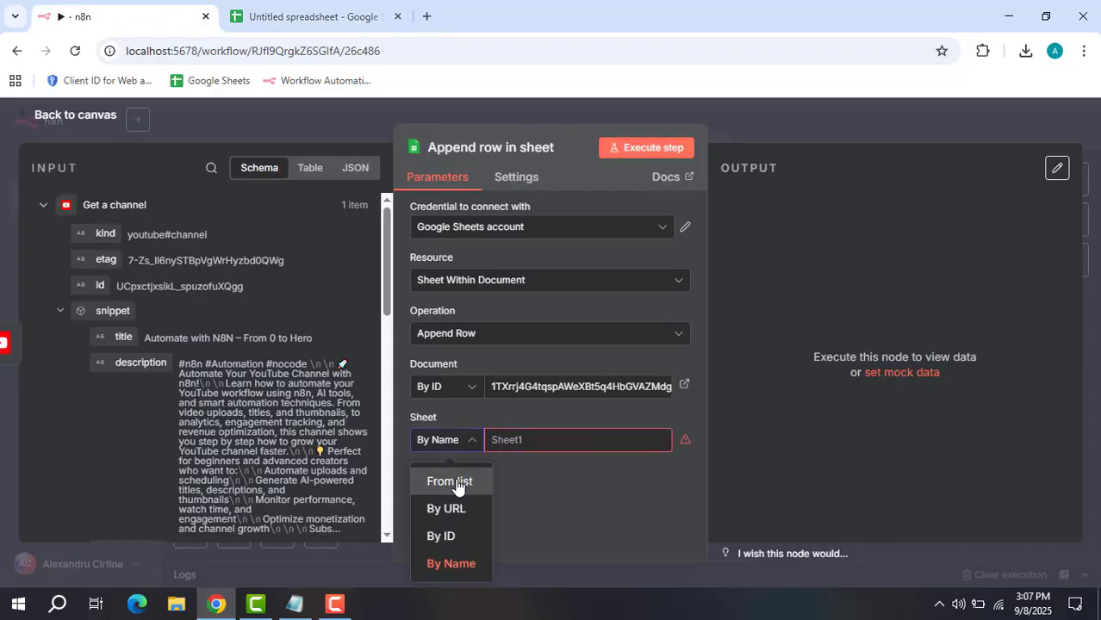
{"action": "left_click", "coordinate": [457, 482]}
{"action": "left_click", "coordinate": [549, 443]}
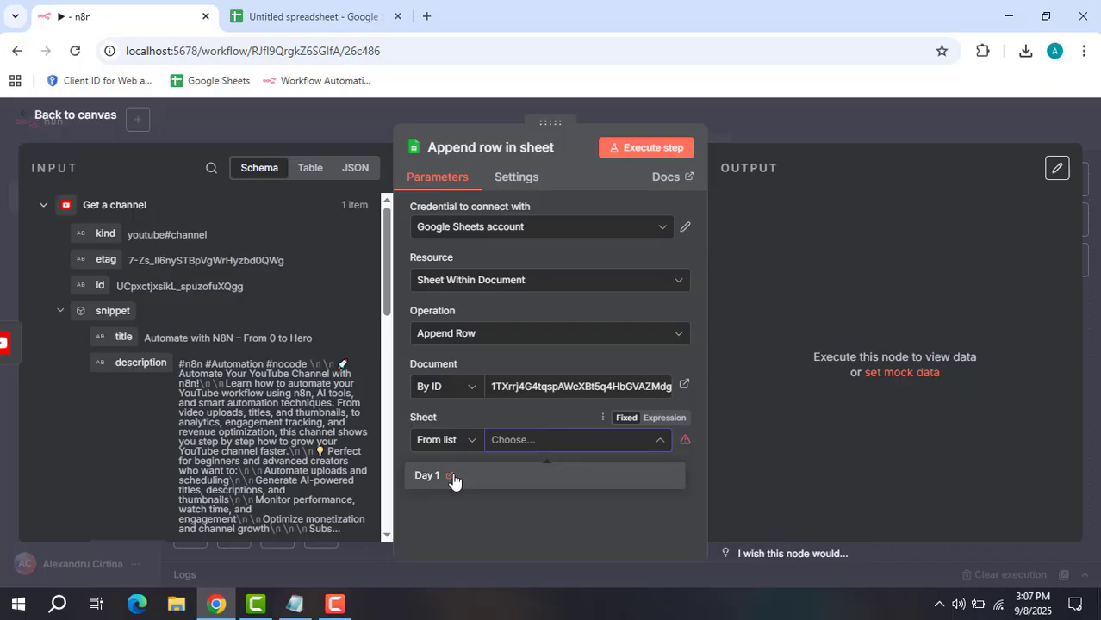
{"action": "left_click", "coordinate": [476, 479]}
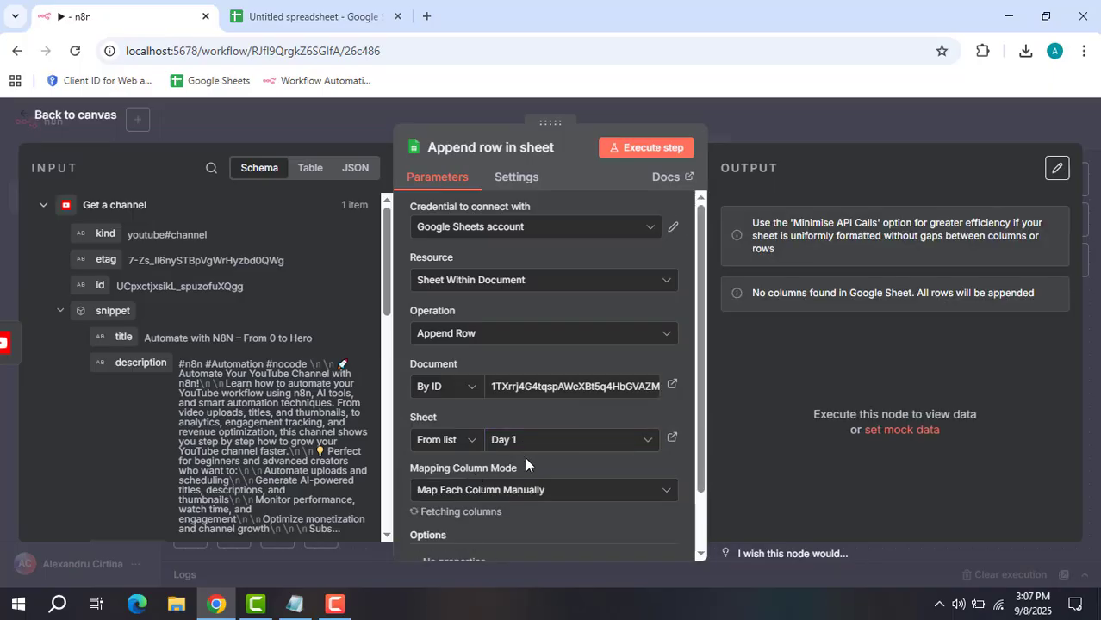
{"action": "scroll", "coordinate": [525, 465], "scroll_direction": "down", "scroll_amount": 2}
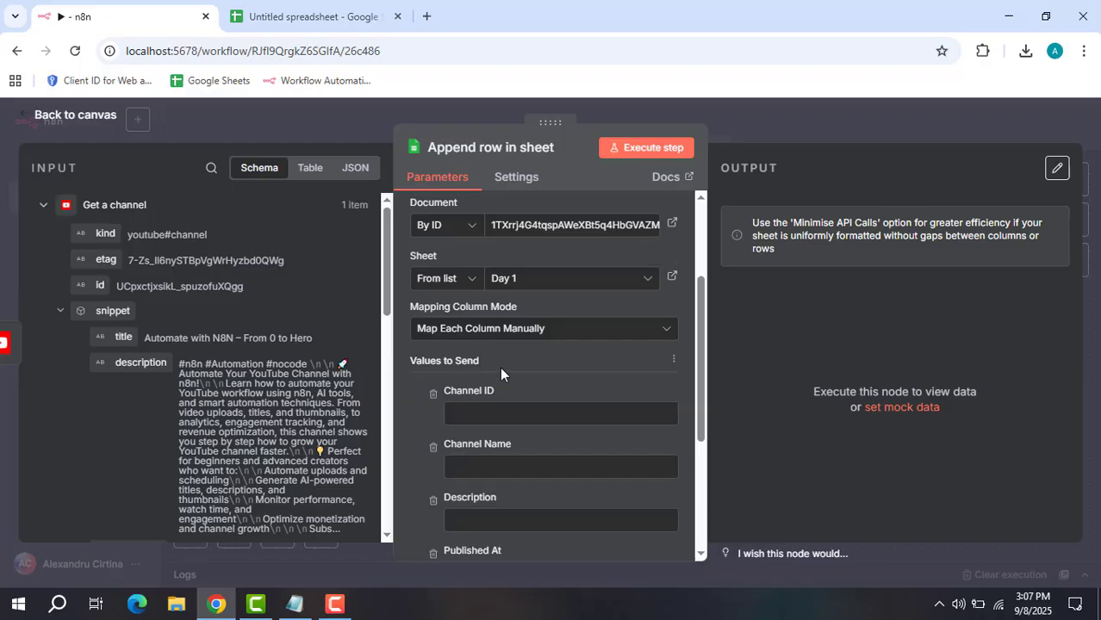
{"action": "scroll", "coordinate": [500, 367], "scroll_direction": "down", "scroll_amount": 1}
Map the Channel ID column to the channel id expression, set to Expression mode.
{"action": "left_click", "coordinate": [347, 26]}
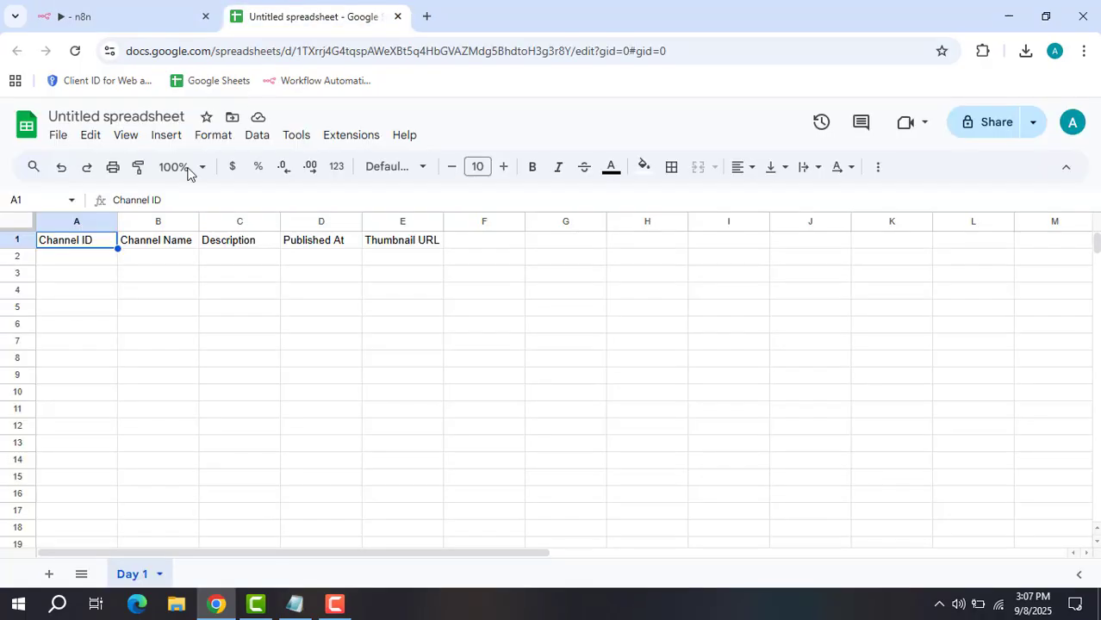
{"action": "left_click", "coordinate": [152, 10]}
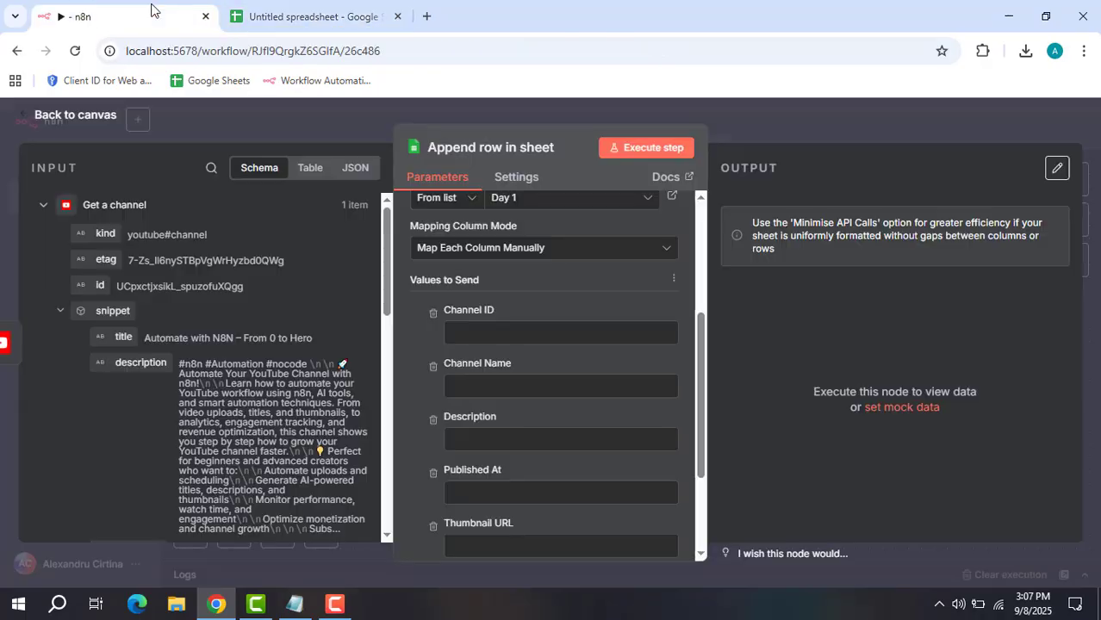
{"action": "left_click", "coordinate": [505, 331]}
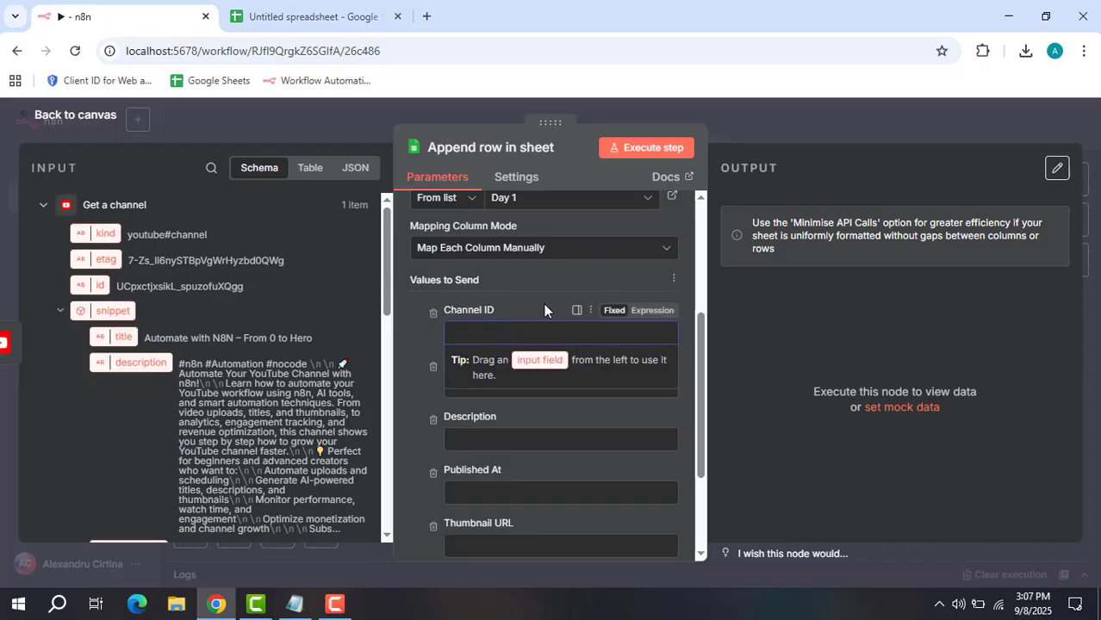
{"action": "left_click", "coordinate": [295, 604]}
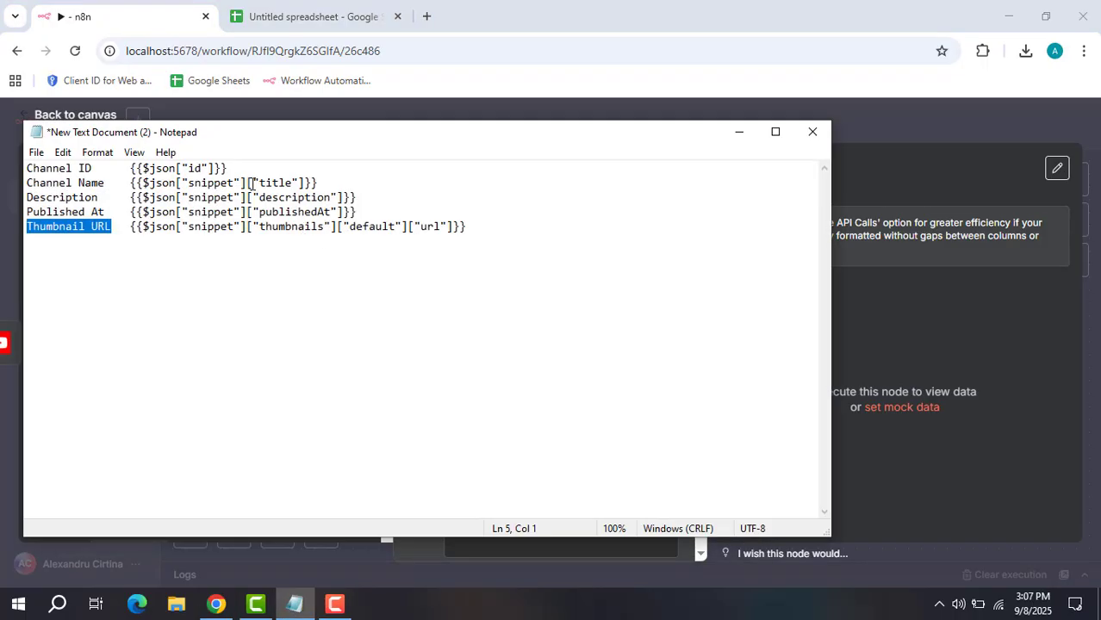
{"action": "left_click_drag", "start_coordinate": [252, 166], "coordinate": [130, 168]}
{"action": "key", "text": "ctrl+c"}
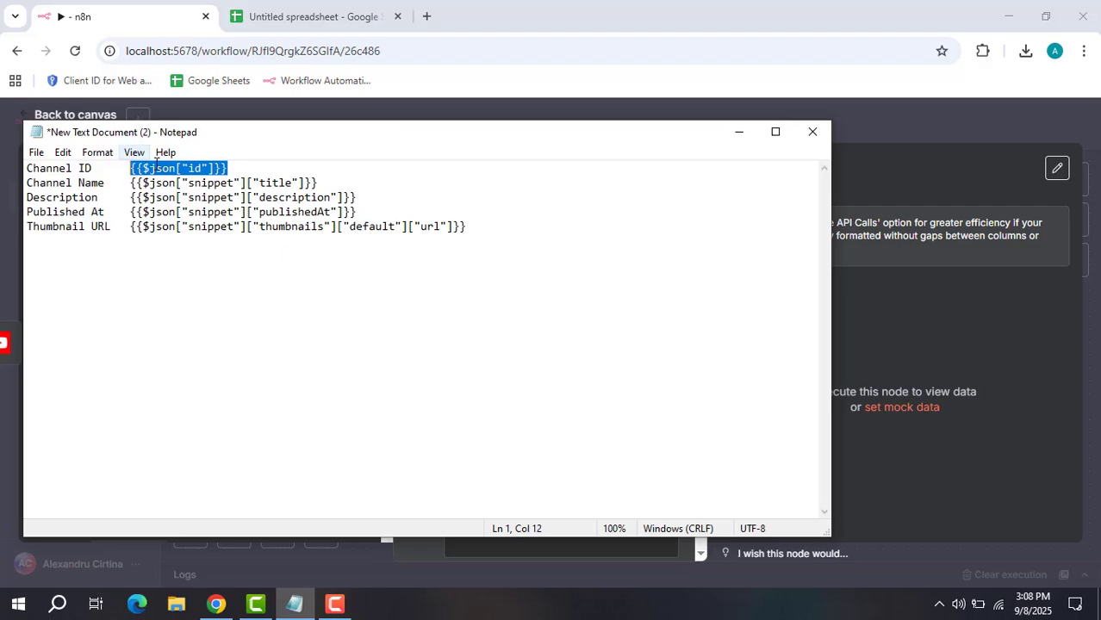
{"action": "left_click", "coordinate": [737, 135]}
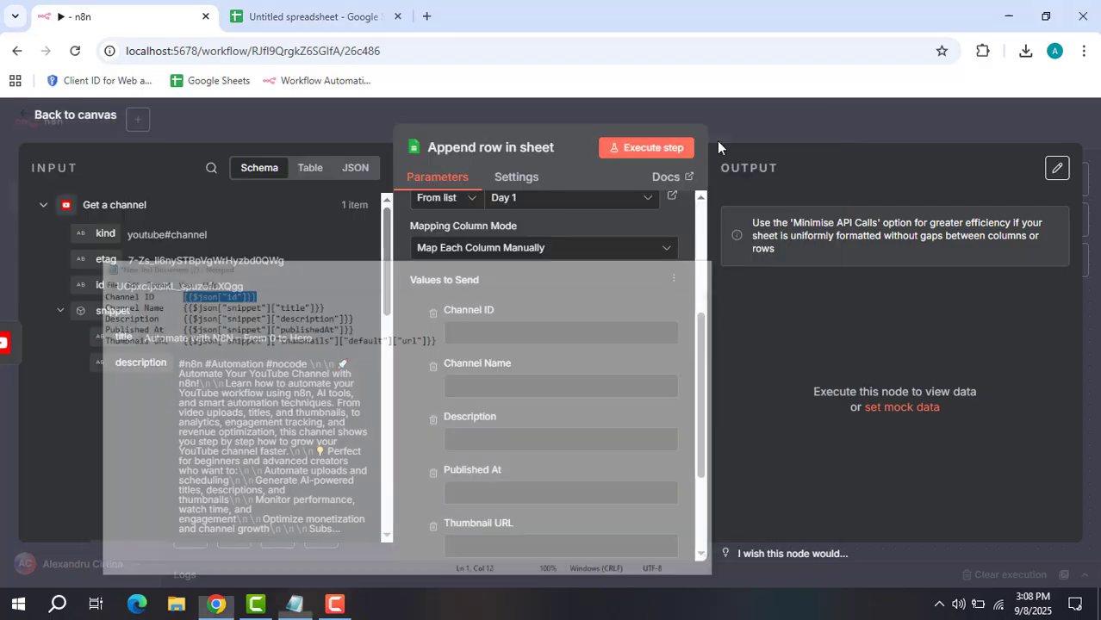
{"action": "left_click", "coordinate": [552, 336]}
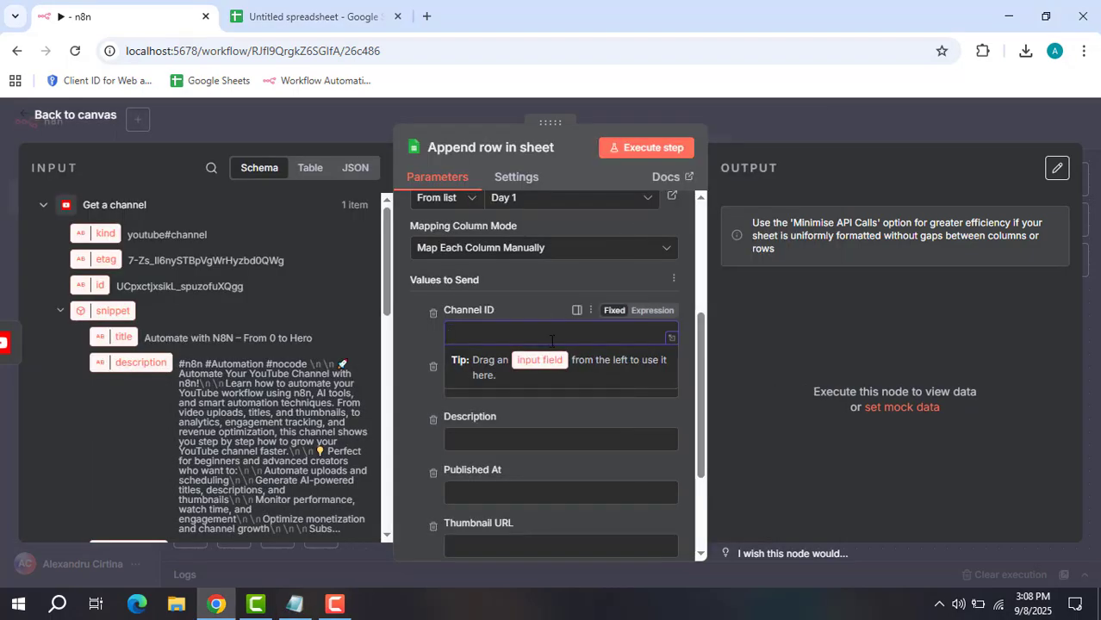
{"action": "left_click", "coordinate": [646, 312]}
{"action": "key", "text": "ctrl+v"}
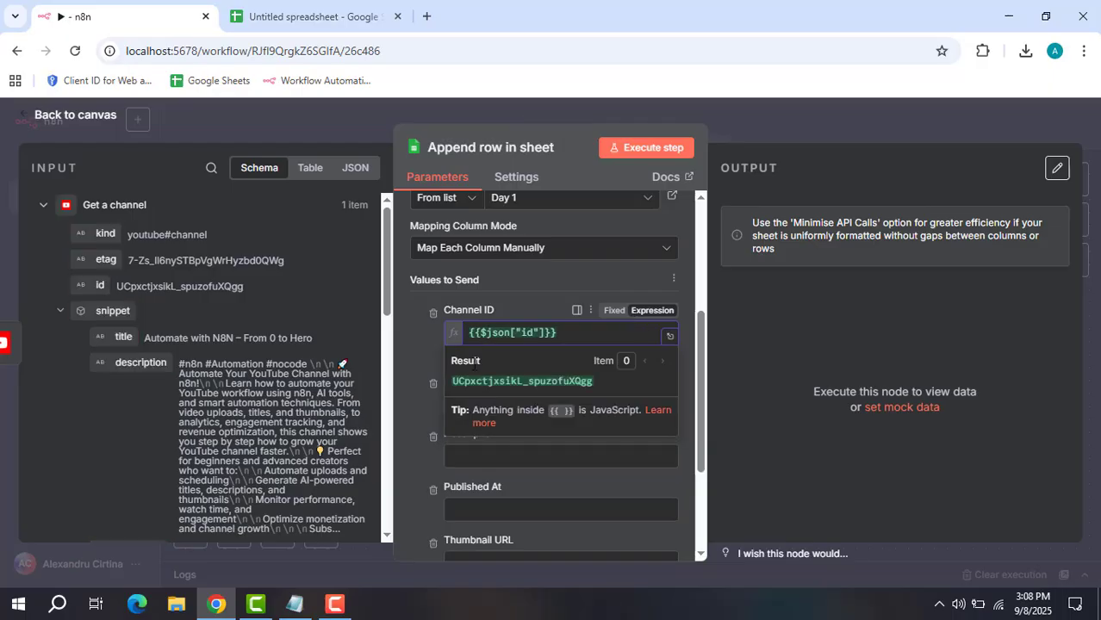
{"action": "left_click", "coordinate": [409, 349]}
Map the Channel Name column to the channel title expression.
{"action": "left_click", "coordinate": [503, 402]}
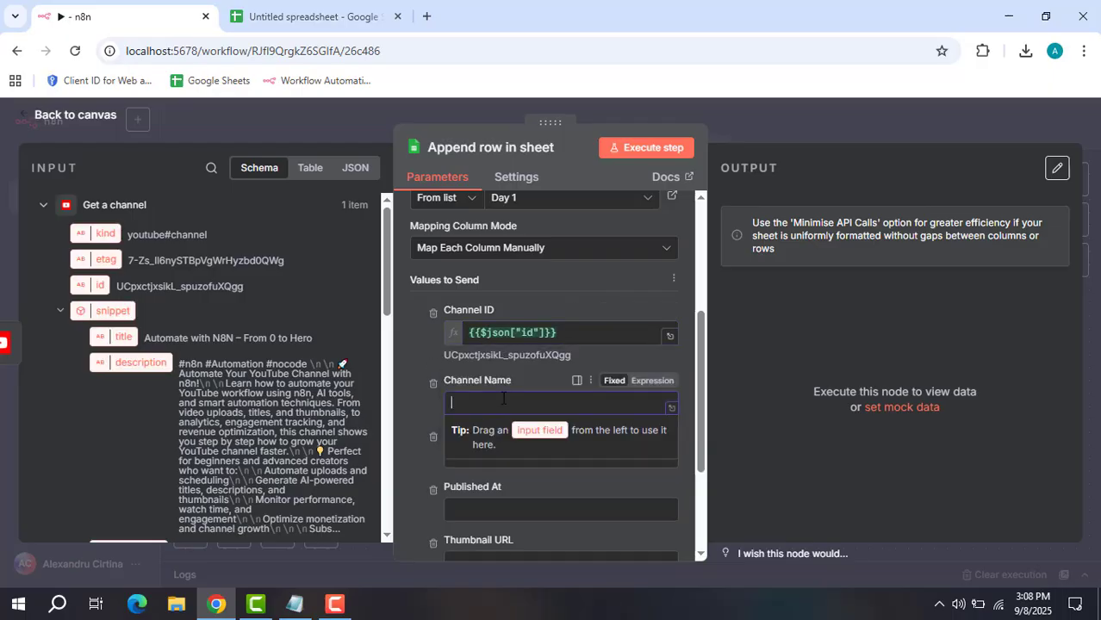
{"action": "left_click", "coordinate": [306, 16]}
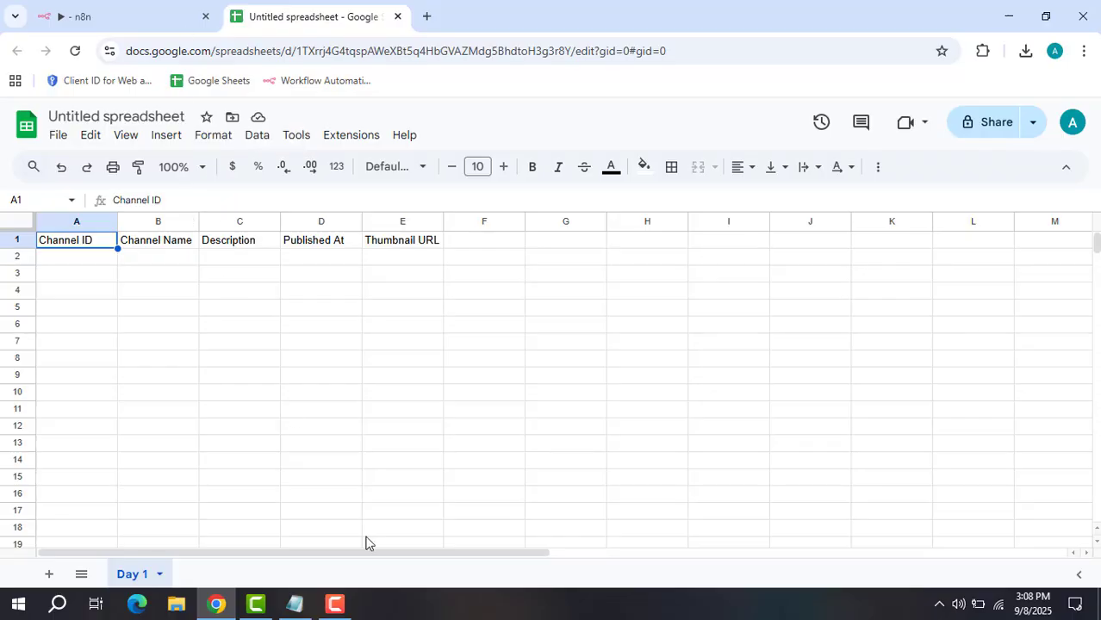
{"action": "left_click", "coordinate": [172, 14]}
{"action": "left_click", "coordinate": [295, 603]}
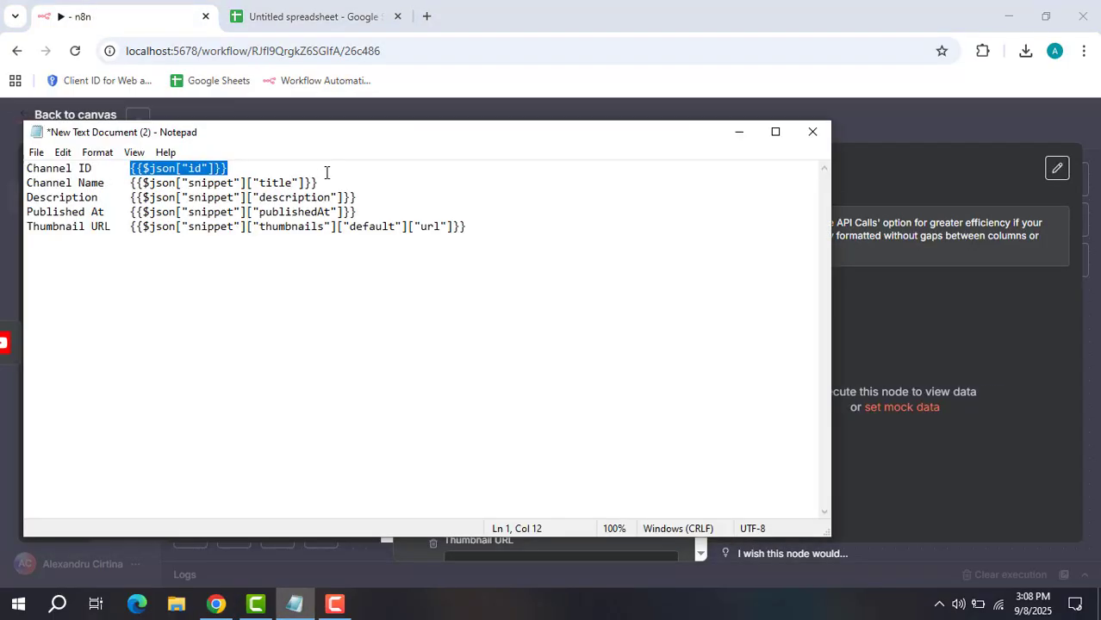
{"action": "left_click_drag", "start_coordinate": [319, 182], "coordinate": [132, 185]}
{"action": "key", "text": "ctrl+c"}
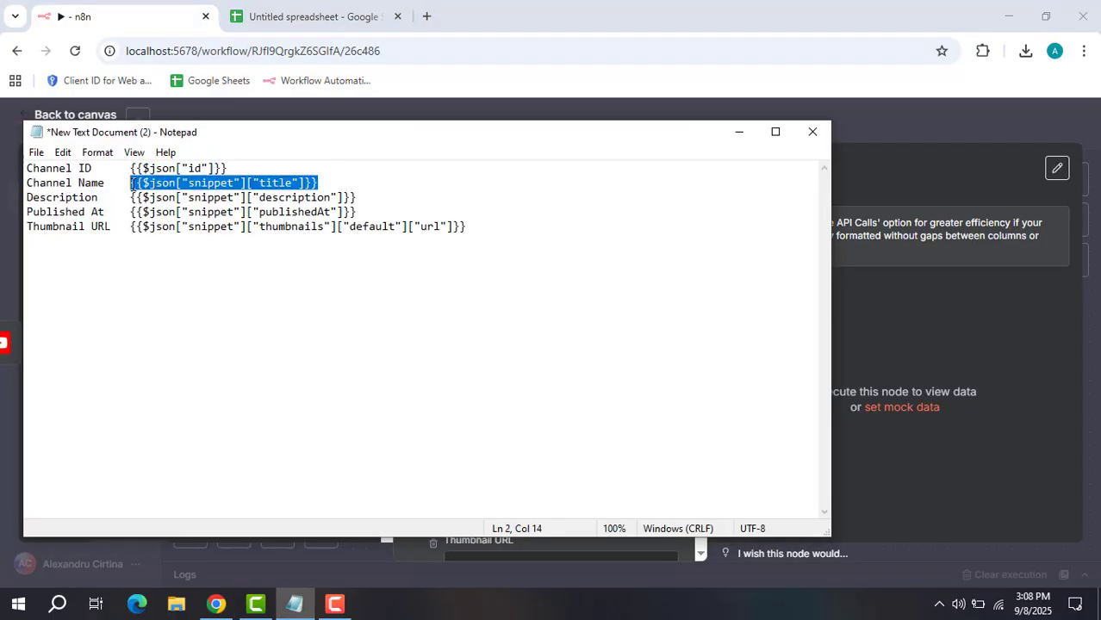
{"action": "left_click", "coordinate": [739, 135]}
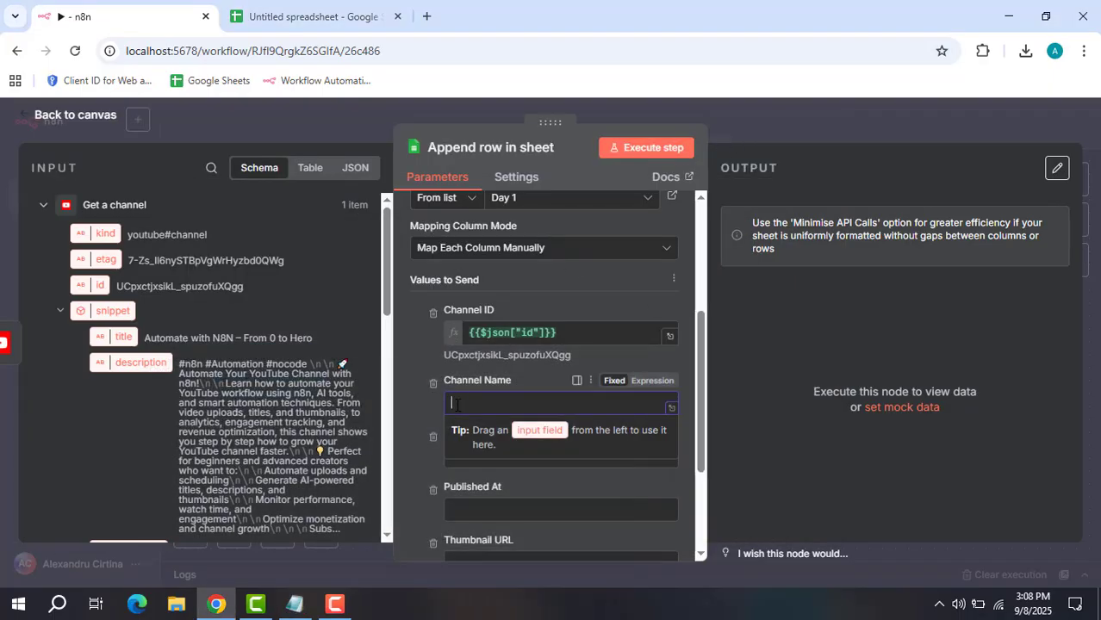
{"action": "key", "text": "ctrl+v"}
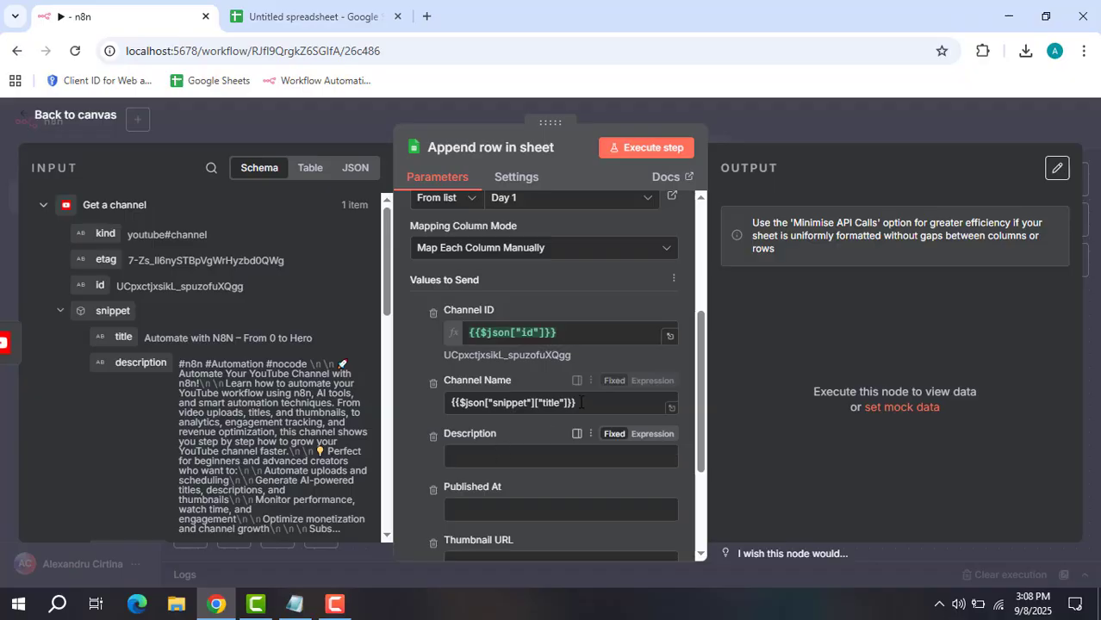
{"action": "left_click", "coordinate": [644, 381]}
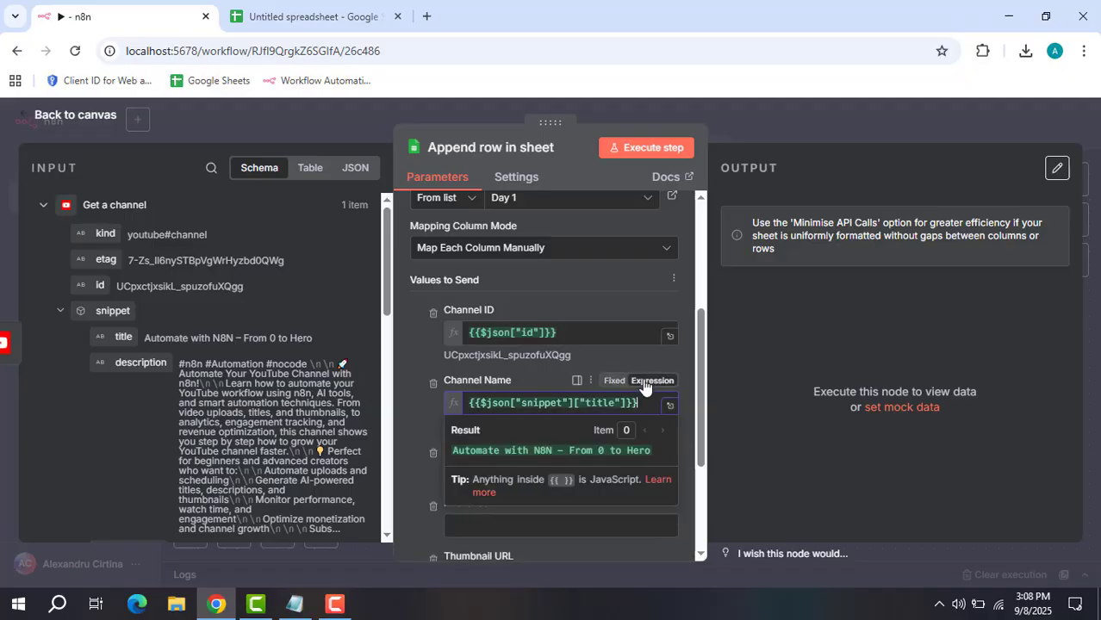
{"action": "left_click", "coordinate": [408, 379]}
Map the Description column to the channel description expression.
{"action": "left_click", "coordinate": [495, 472]}
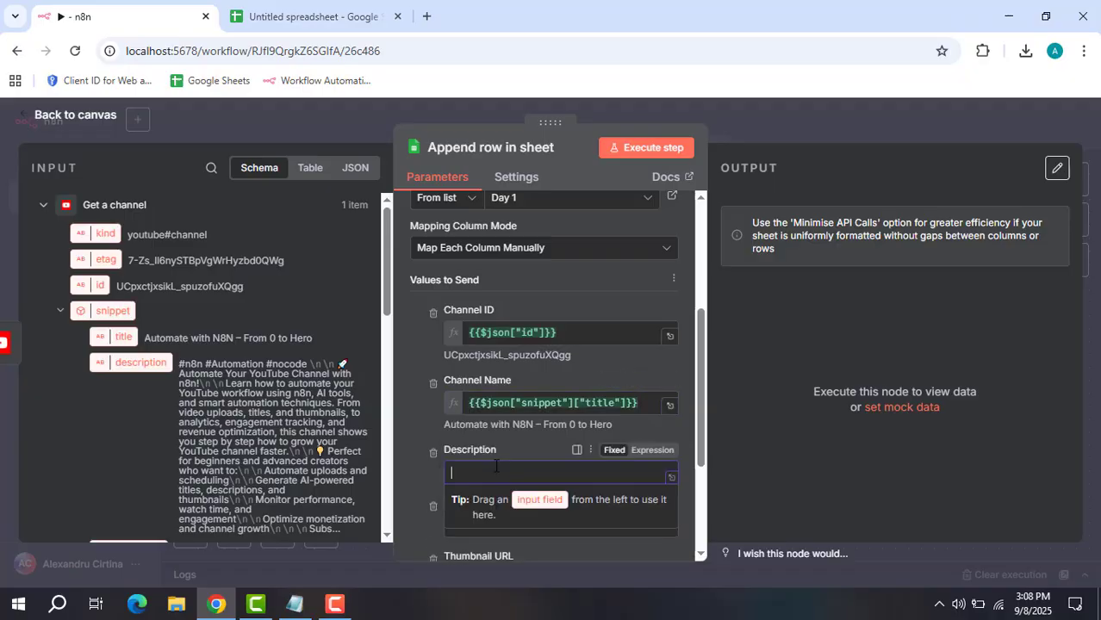
{"action": "scroll", "coordinate": [493, 441], "scroll_direction": "down", "scroll_amount": 2}
{"action": "left_click", "coordinate": [294, 603]}
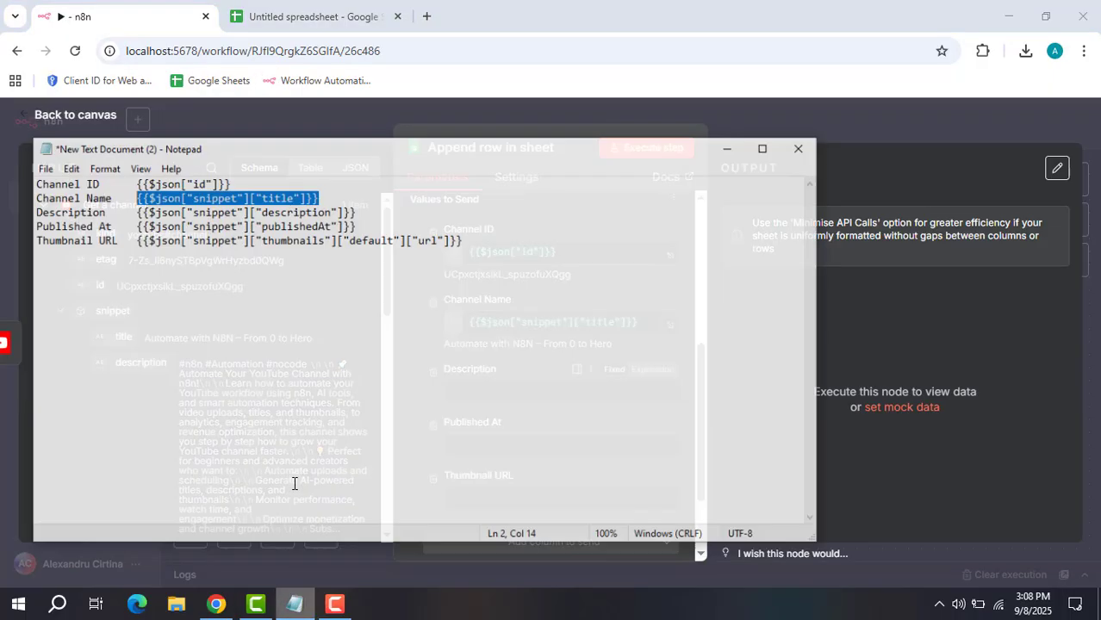
{"action": "left_click_drag", "start_coordinate": [362, 197], "coordinate": [127, 198]}
{"action": "key", "text": "ctrl+c"}
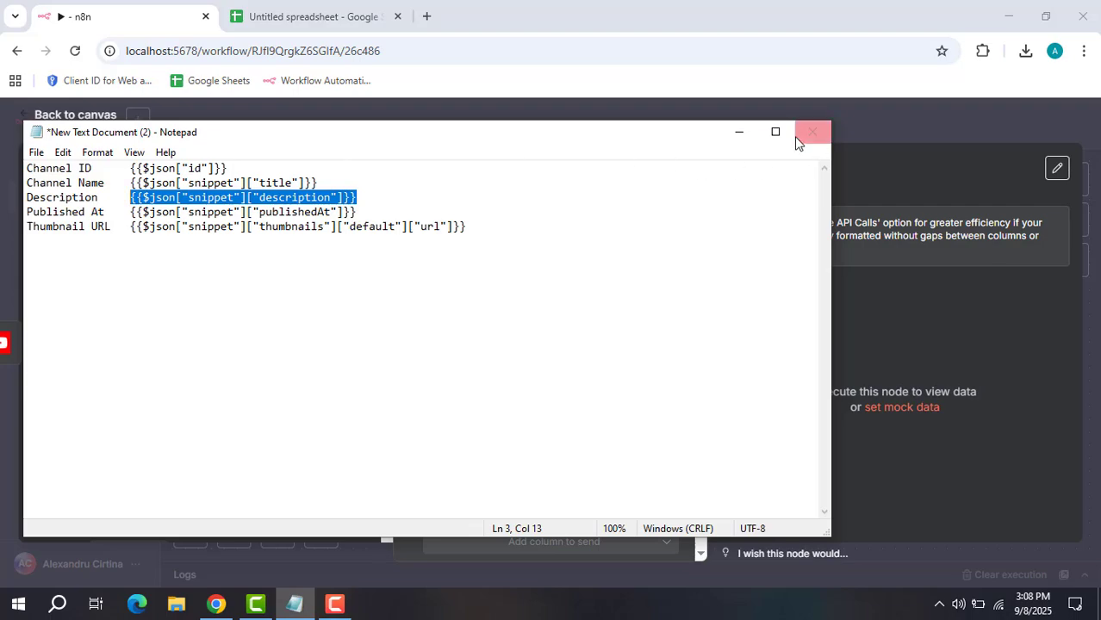
{"action": "left_click", "coordinate": [737, 132]}
{"action": "key", "text": "ctrl+v"}
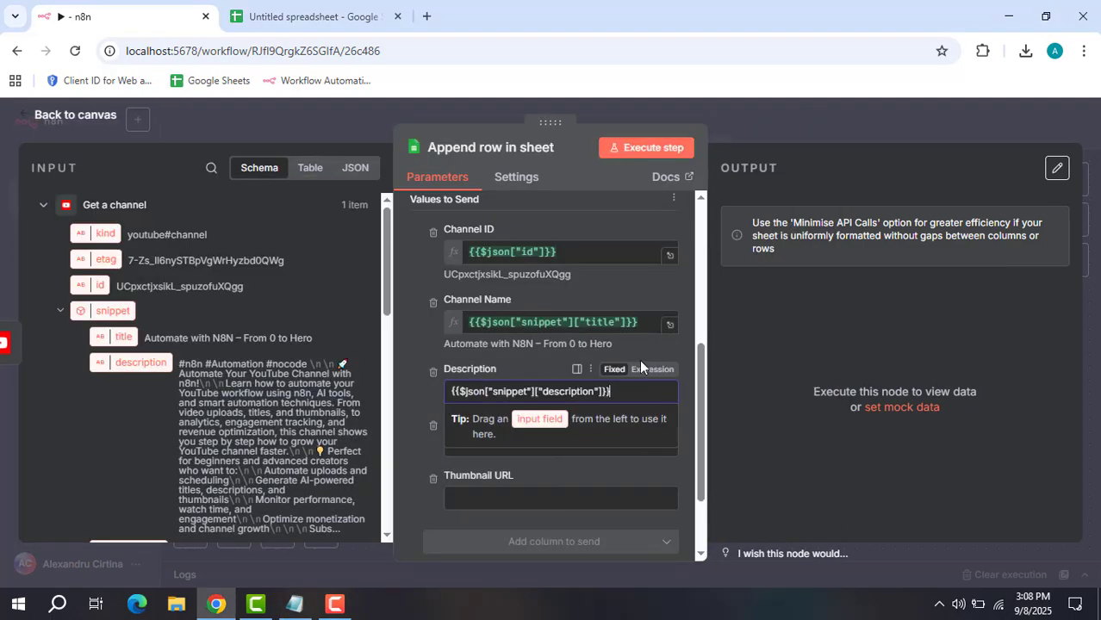
{"action": "left_click", "coordinate": [652, 369]}
{"action": "left_click", "coordinate": [403, 417]}
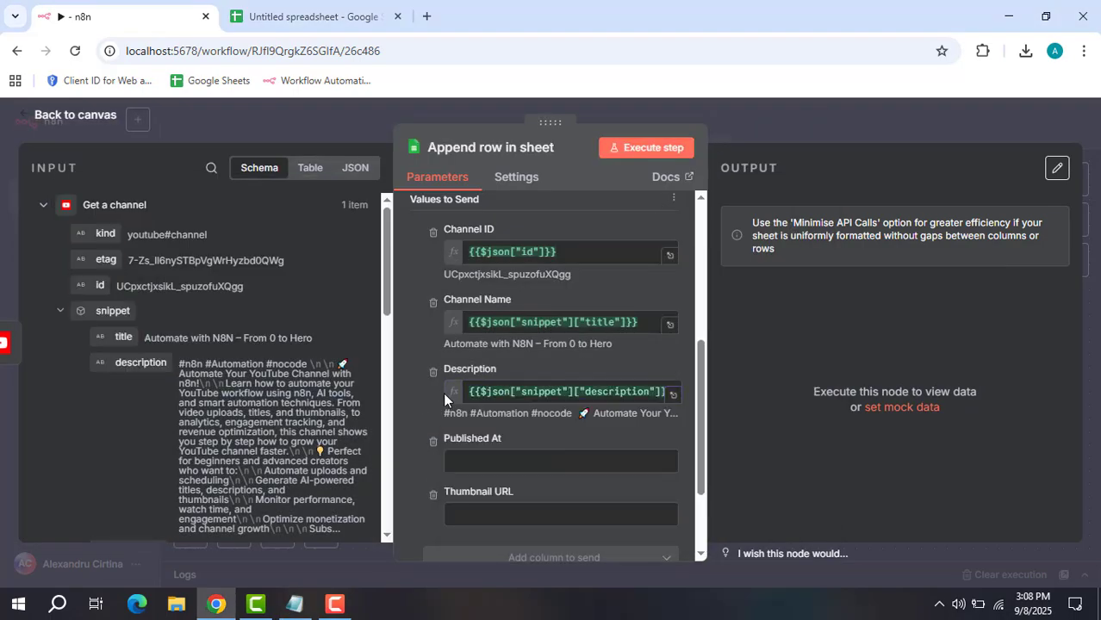
Map the Published At column to the publishedAt expression.
{"action": "left_click", "coordinate": [291, 605]}
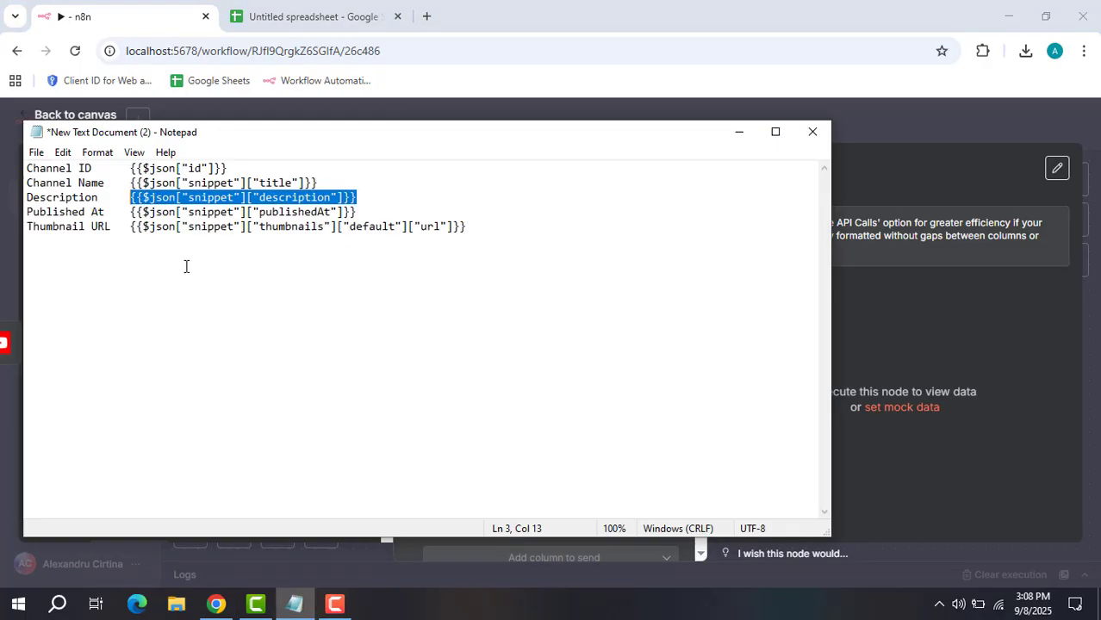
{"action": "left_click_drag", "start_coordinate": [362, 211], "coordinate": [139, 212]}
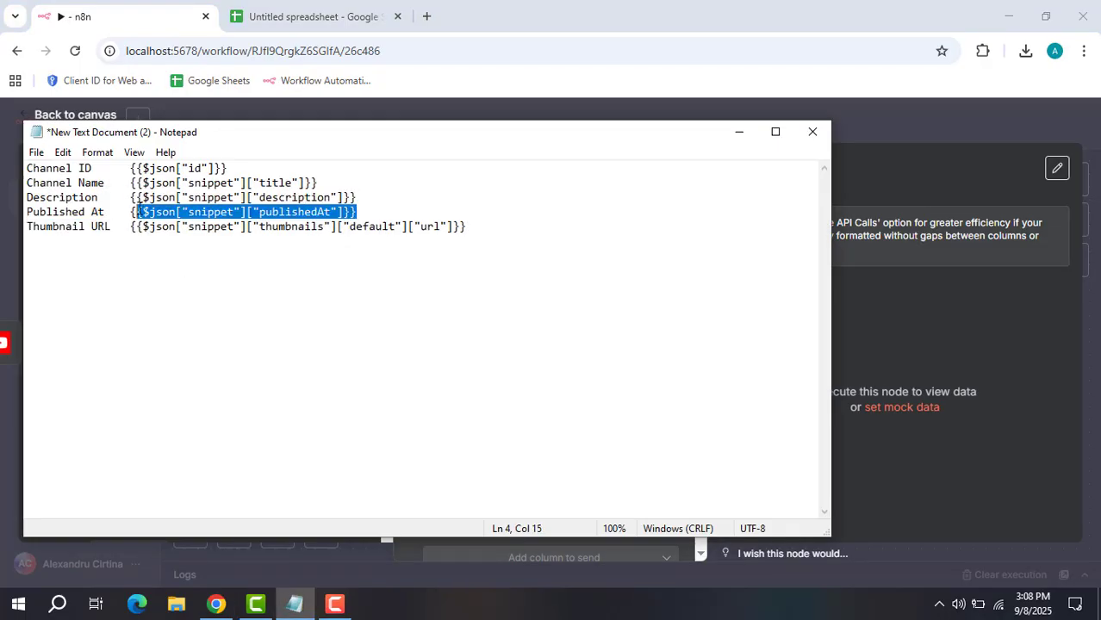
{"action": "left_click", "coordinate": [738, 132]}
{"action": "left_click", "coordinate": [502, 459]}
{"action": "type", "text": "{{$json[\"snippet\"][\"publishedAt\"]}}"}
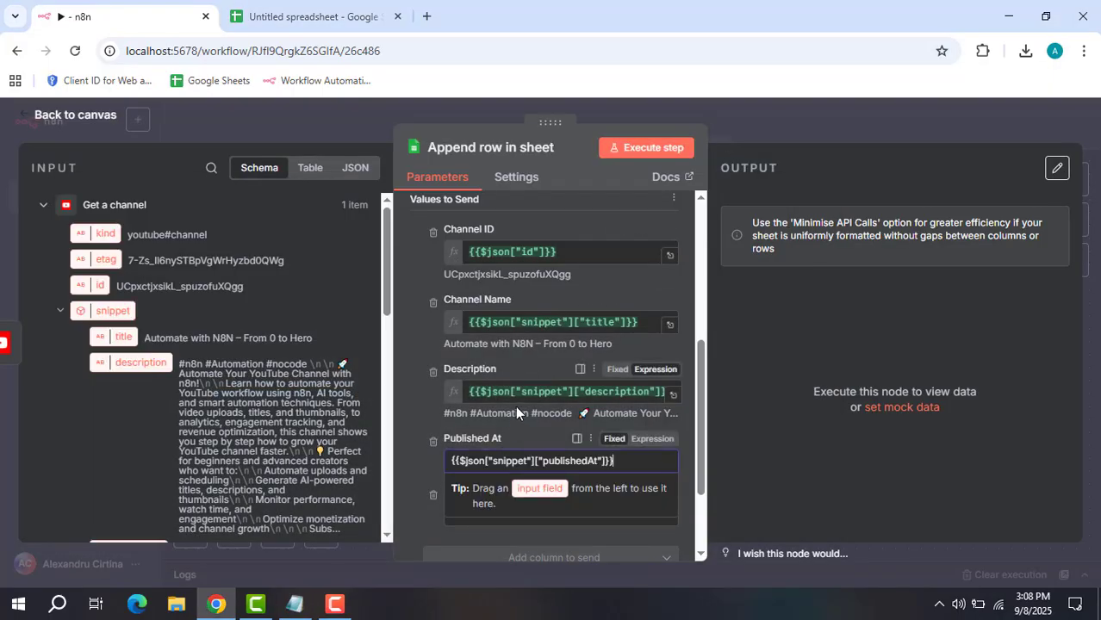
{"action": "left_click", "coordinate": [416, 403]}
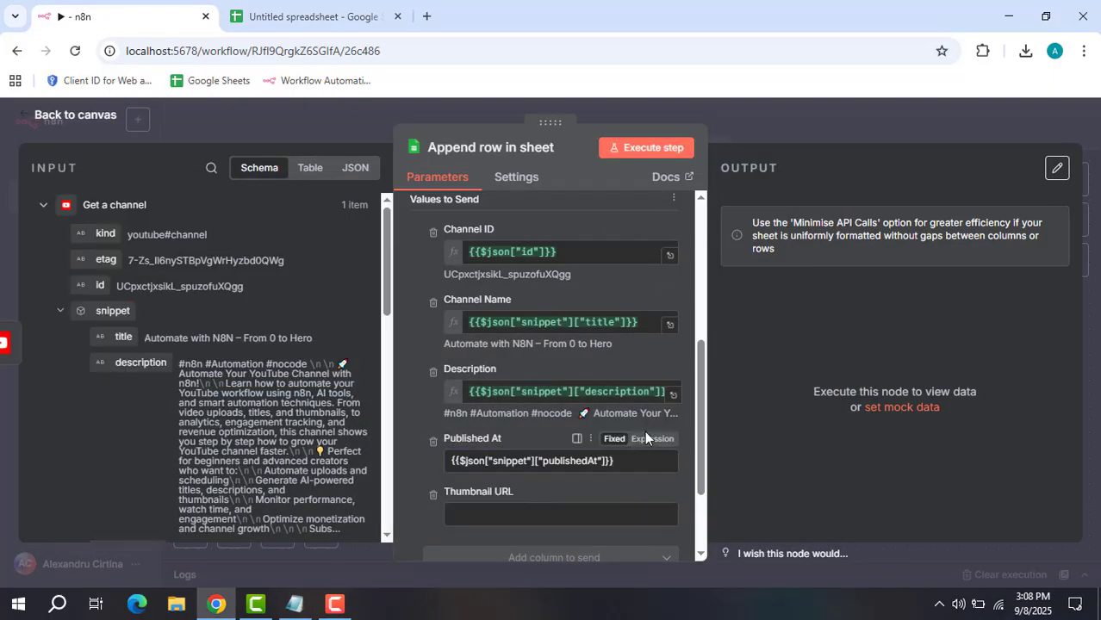
{"action": "left_click", "coordinate": [650, 438]}
{"action": "left_click", "coordinate": [407, 382]}
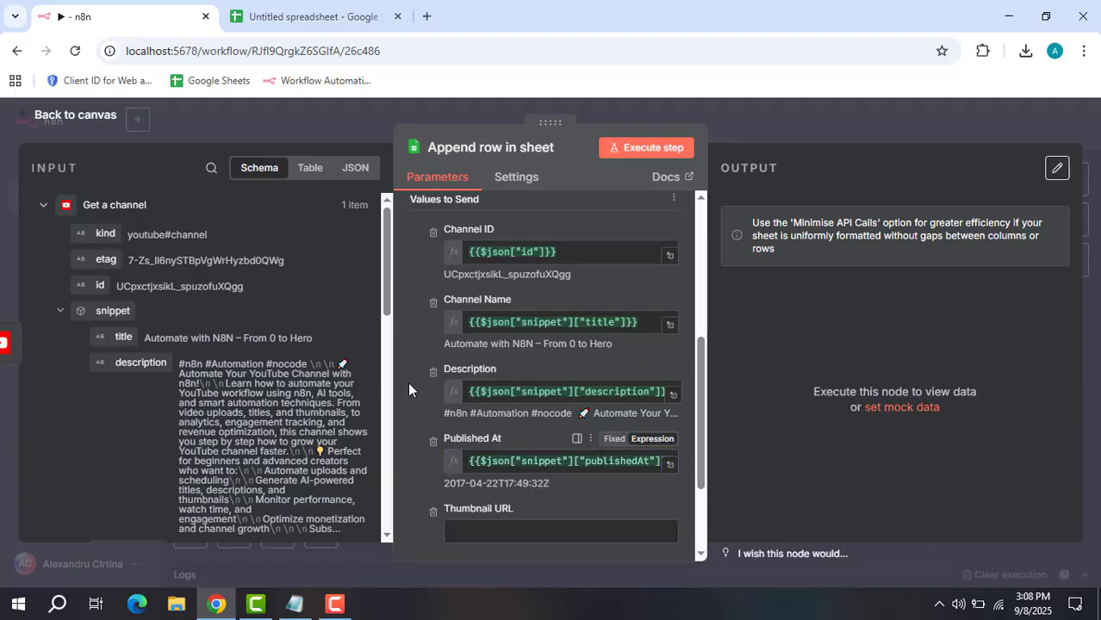
Map Thumbnail URL to {{$json.snippet.thumbnails.default.url}} as an expression.
{"action": "scroll", "coordinate": [424, 380], "scroll_direction": "down", "scroll_amount": 2}
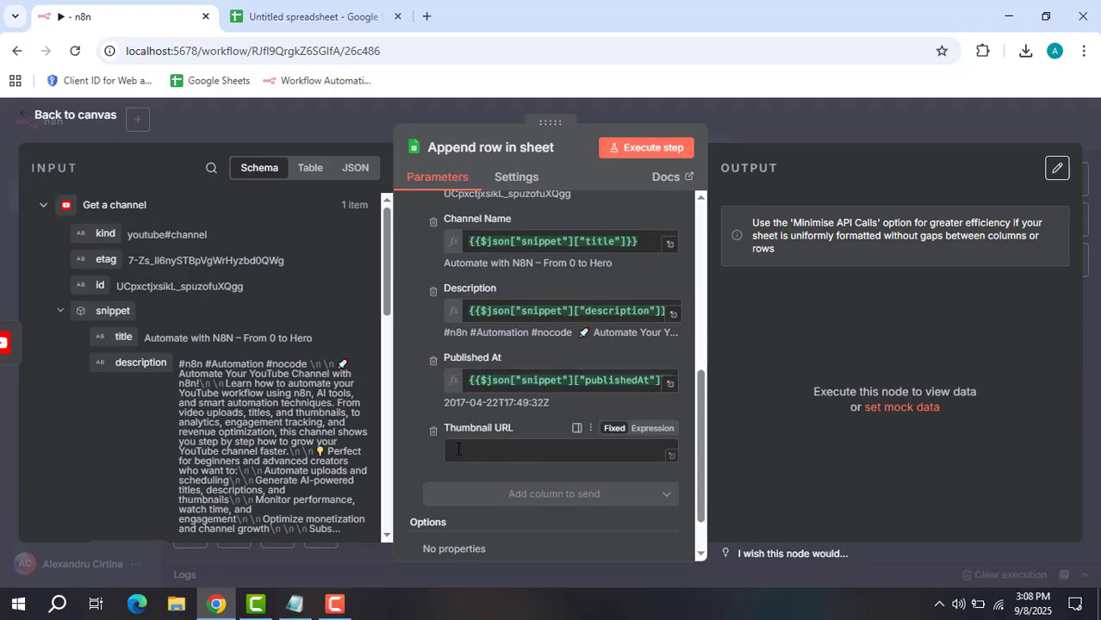
{"action": "left_click", "coordinate": [293, 603]}
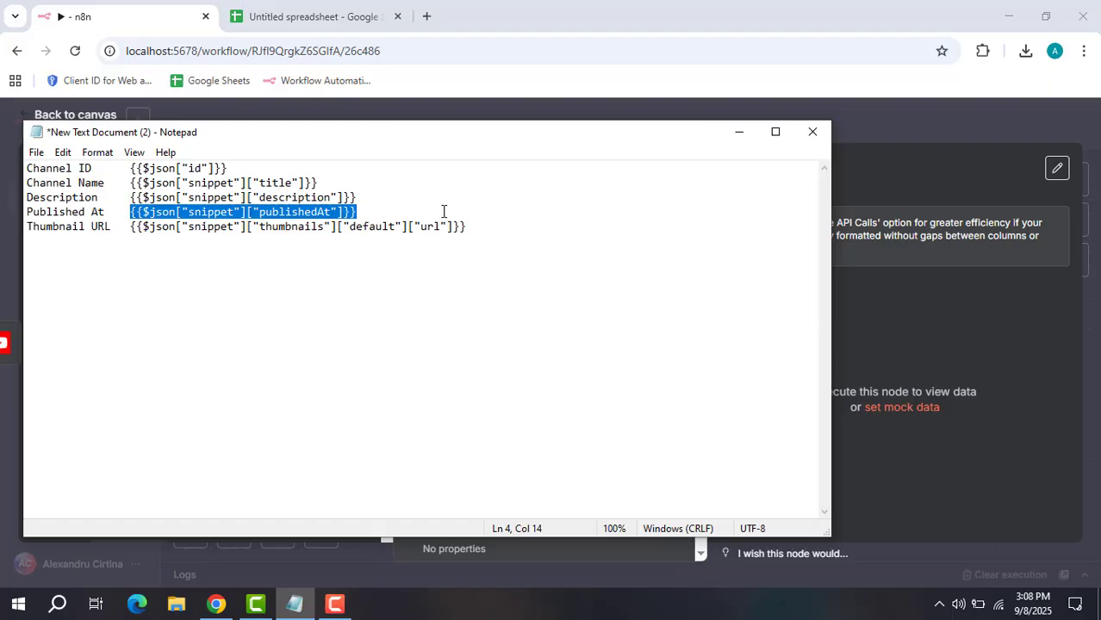
{"action": "left_click_drag", "start_coordinate": [474, 231], "coordinate": [129, 242]}
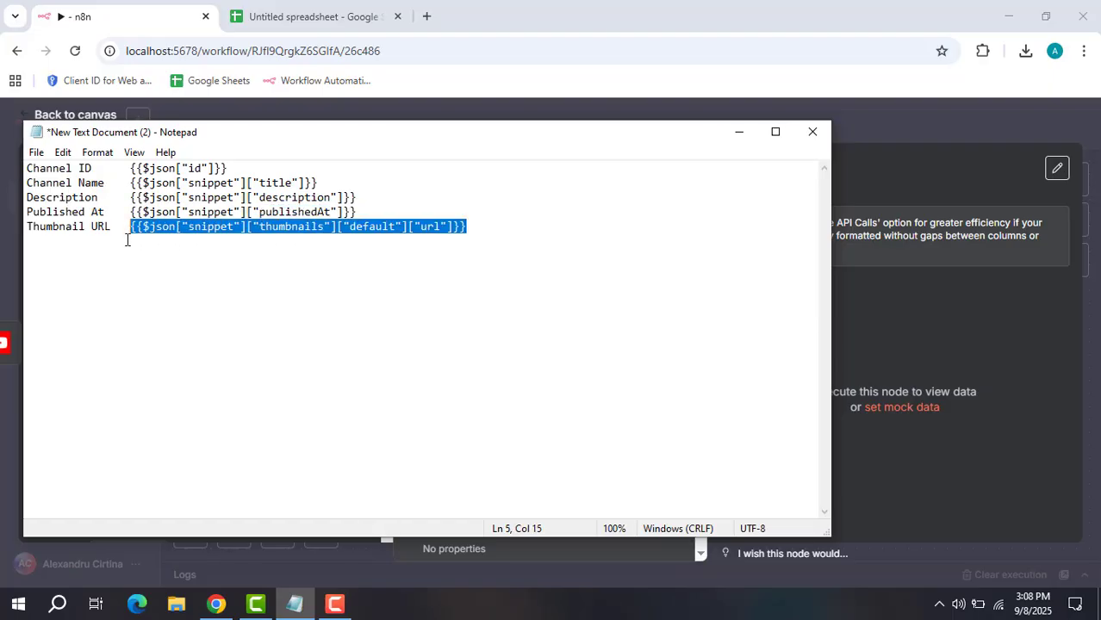
{"action": "left_click", "coordinate": [738, 131]}
{"action": "left_click", "coordinate": [517, 450]}
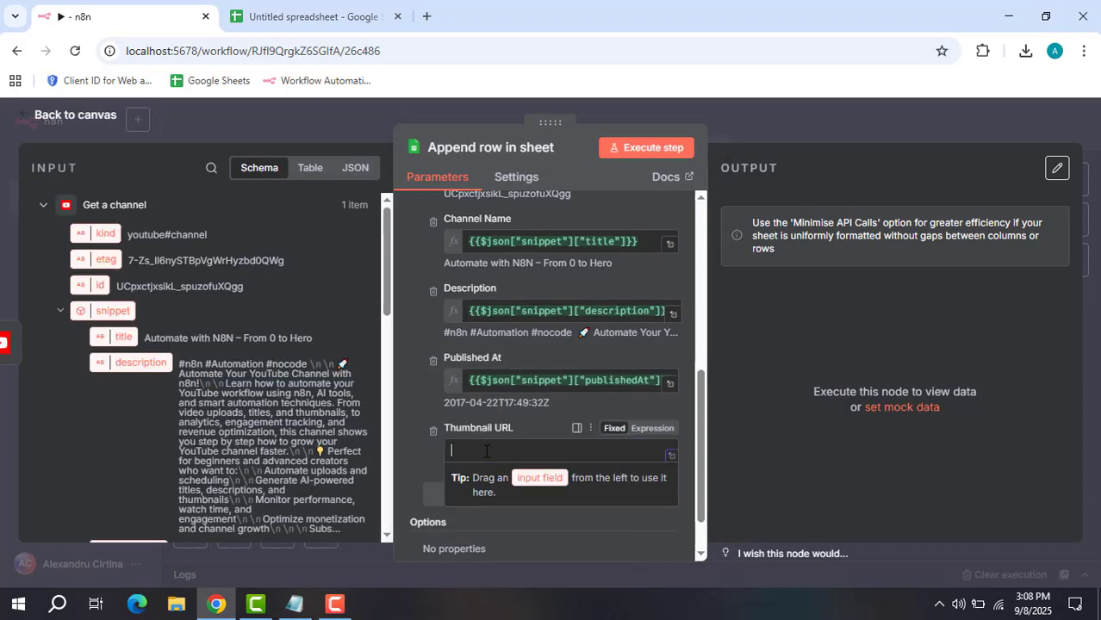
{"action": "type", "text": "{{$json[\"snippet\"][\"thumbnails\"][\"default\"][\"url\"]}}"}
{"action": "left_click", "coordinate": [417, 379]}
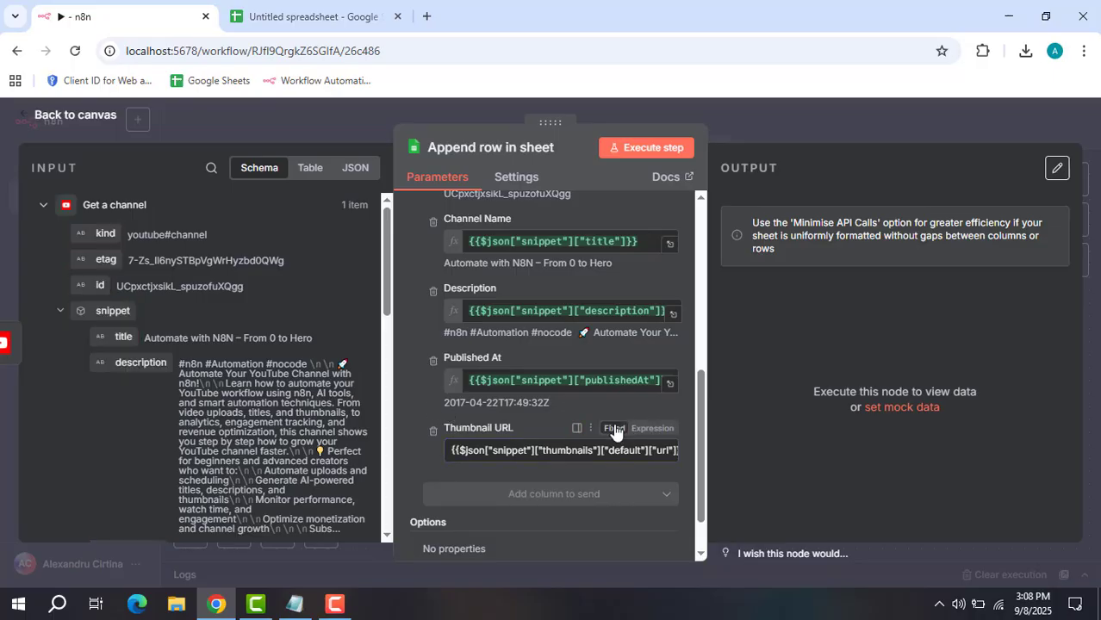
{"action": "left_click", "coordinate": [652, 428]}
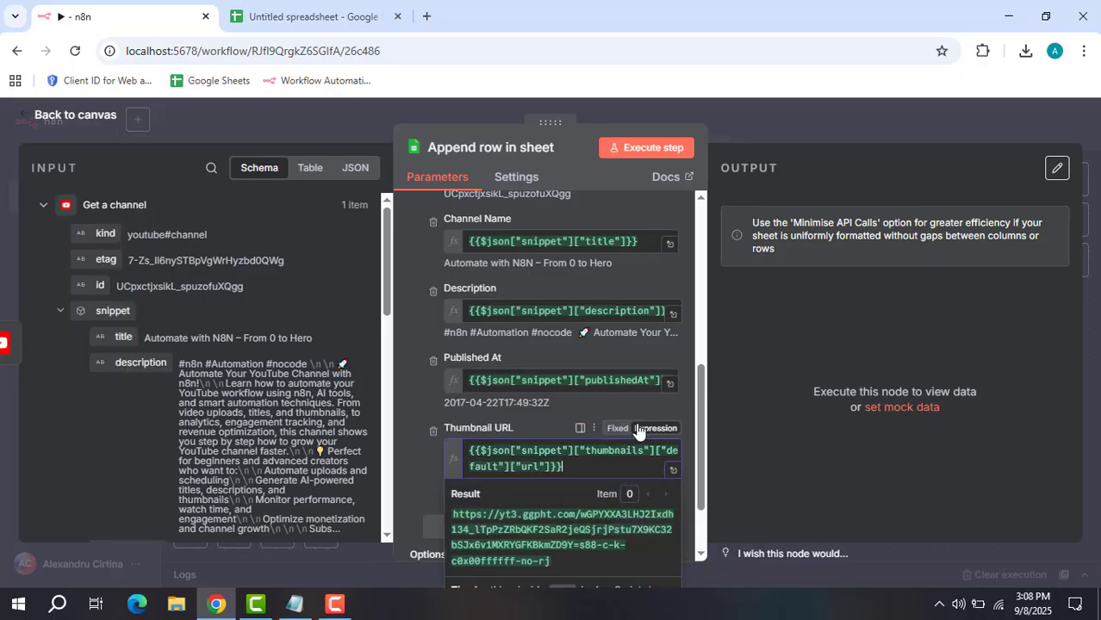
{"action": "left_click", "coordinate": [414, 334]}
Confirm the Day 1 sheet is still empty before running the step.
{"action": "left_click", "coordinate": [271, 10]}
{"action": "left_click", "coordinate": [187, 327]}
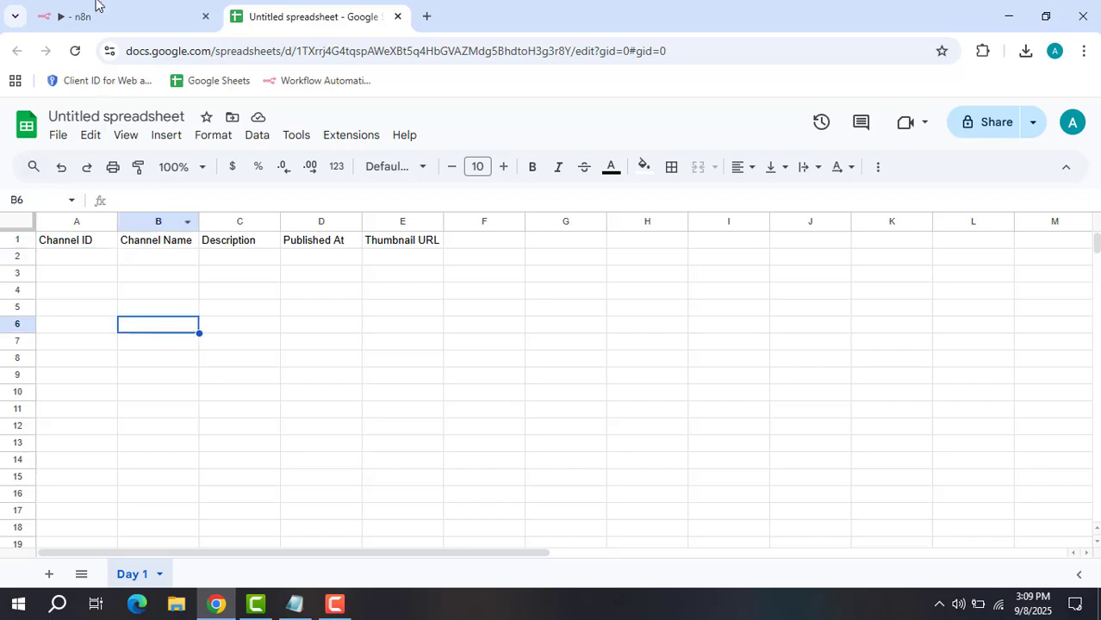
{"action": "left_click", "coordinate": [95, 13]}
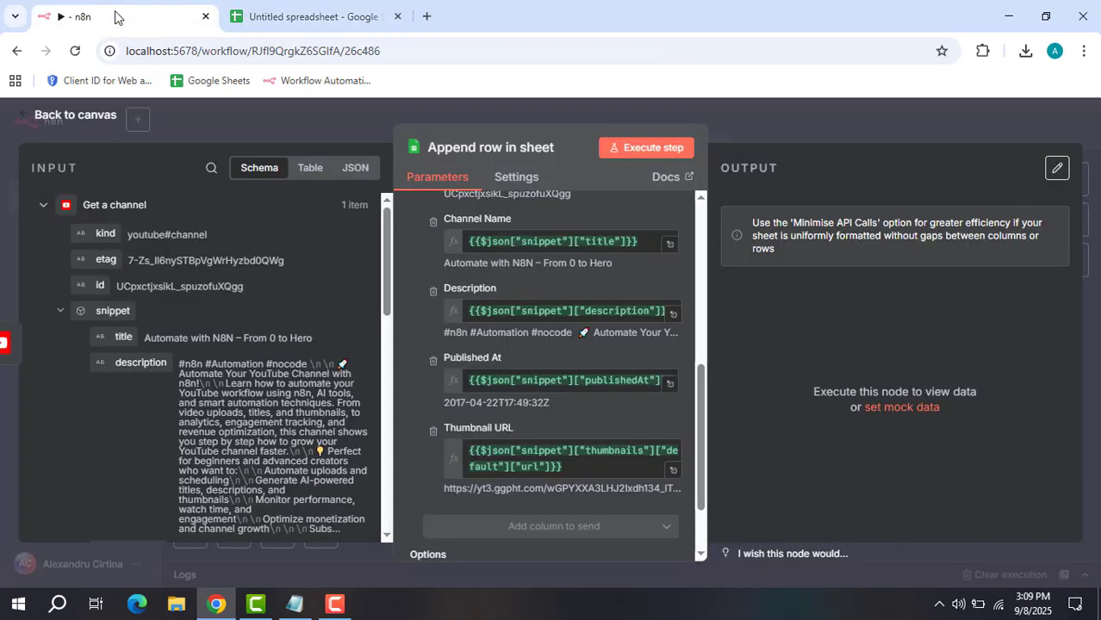
Run Append row in sheet, then widen the Description column in Day 1.
{"action": "left_click", "coordinate": [647, 149]}
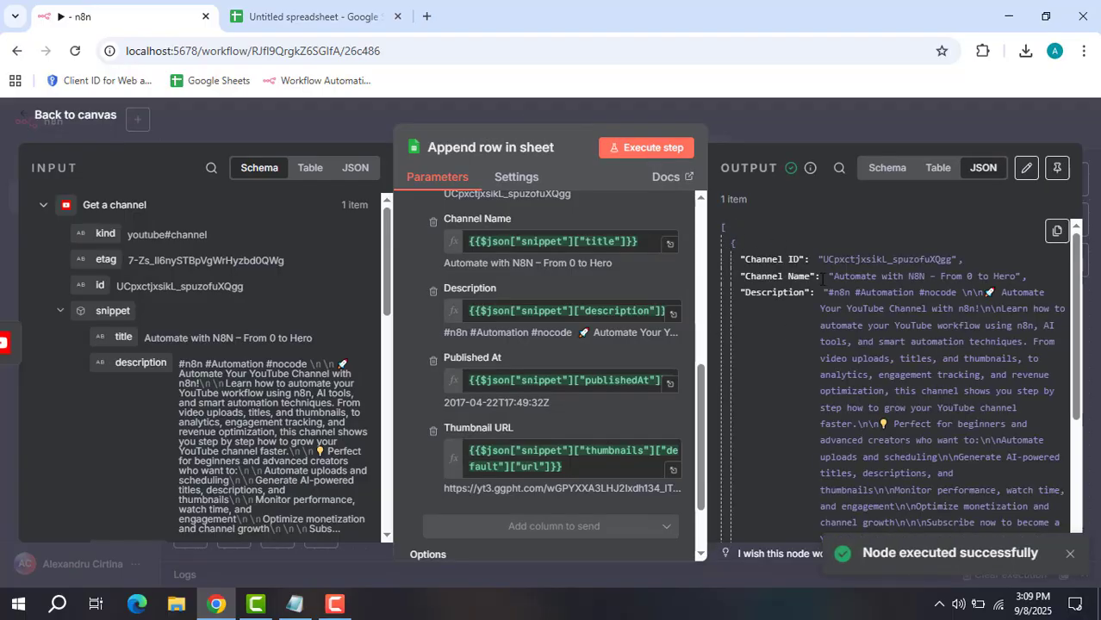
{"action": "left_click", "coordinate": [310, 16]}
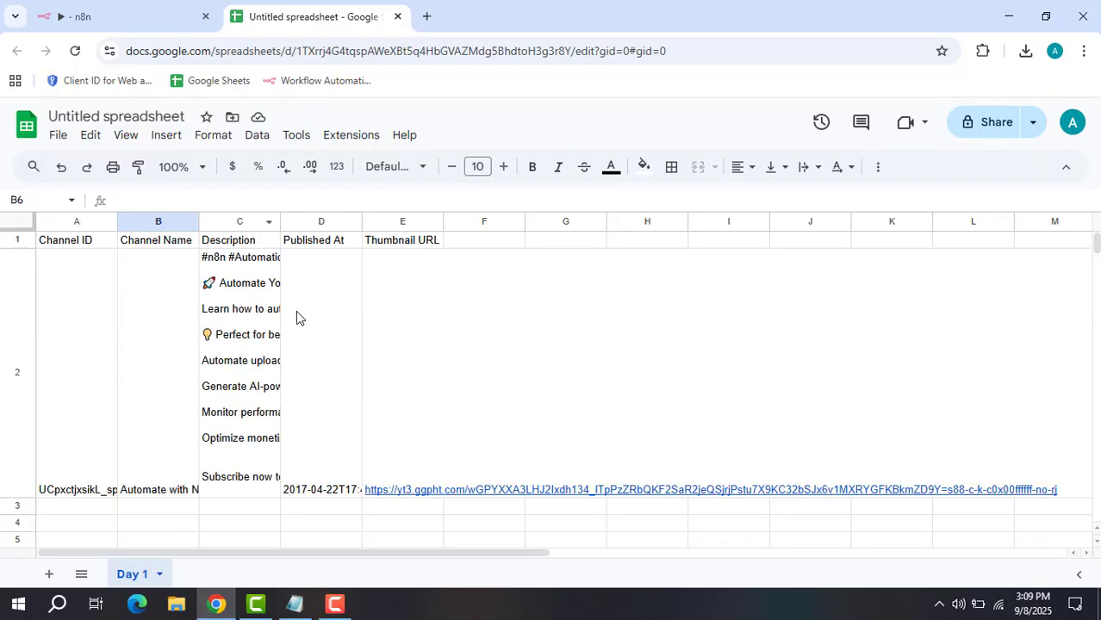
{"action": "scroll", "coordinate": [171, 379], "scroll_direction": "down", "scroll_amount": 1}
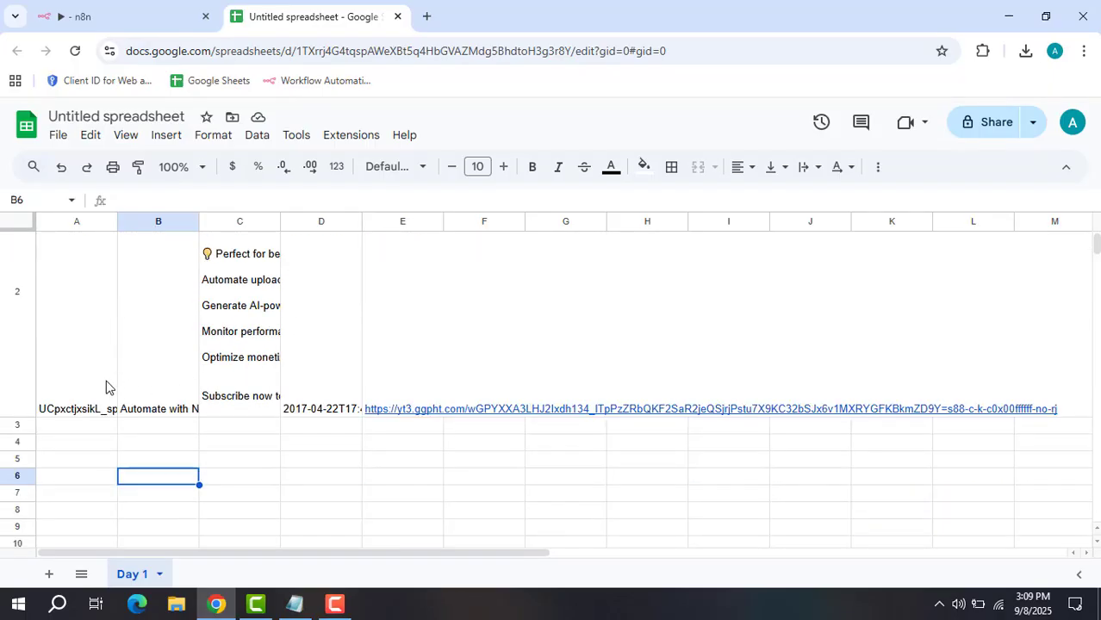
{"action": "scroll", "coordinate": [79, 382], "scroll_direction": "up", "scroll_amount": 1}
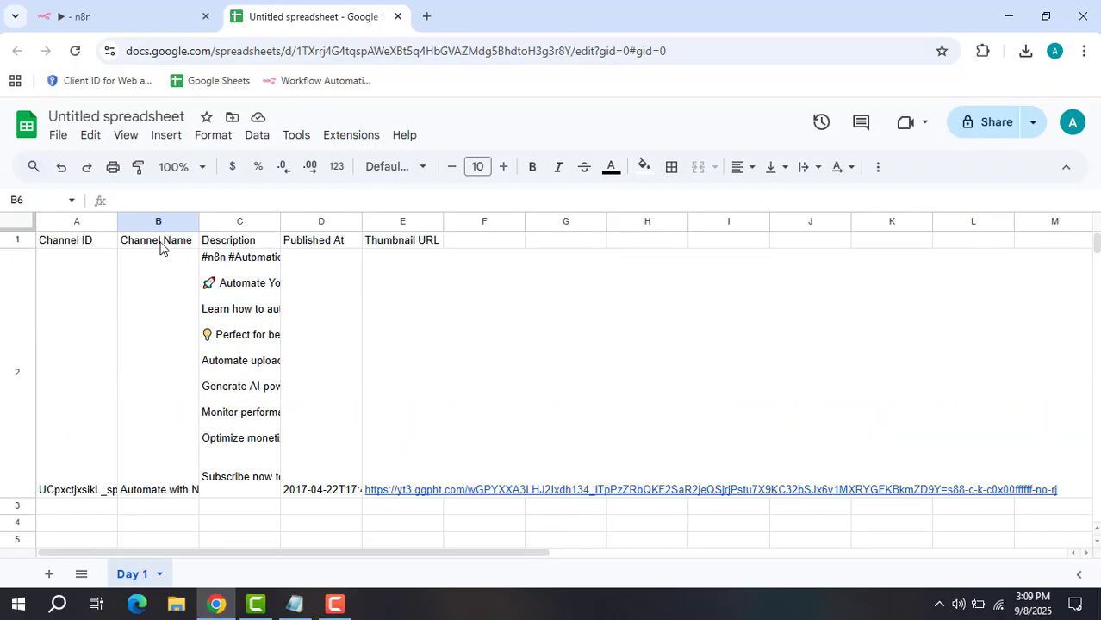
{"action": "left_click_drag", "start_coordinate": [280, 225], "coordinate": [452, 226]}
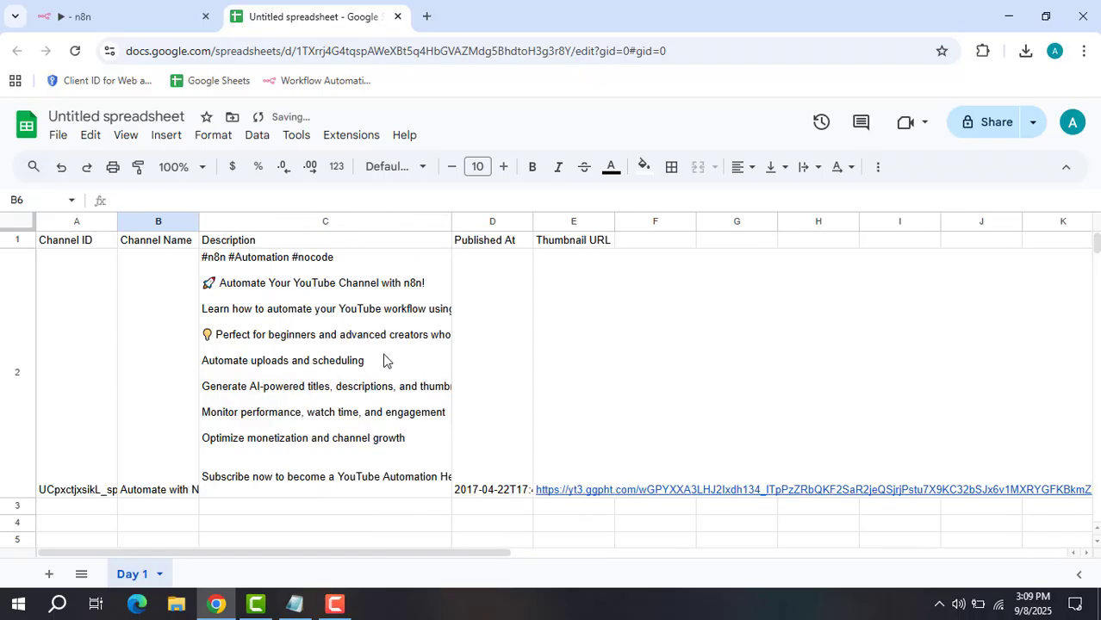
{"action": "left_click", "coordinate": [493, 338]}
Open the copied thumbnail link in a new tab, then close both tabs.
{"action": "left_click_drag", "start_coordinate": [472, 552], "coordinate": [606, 558]}
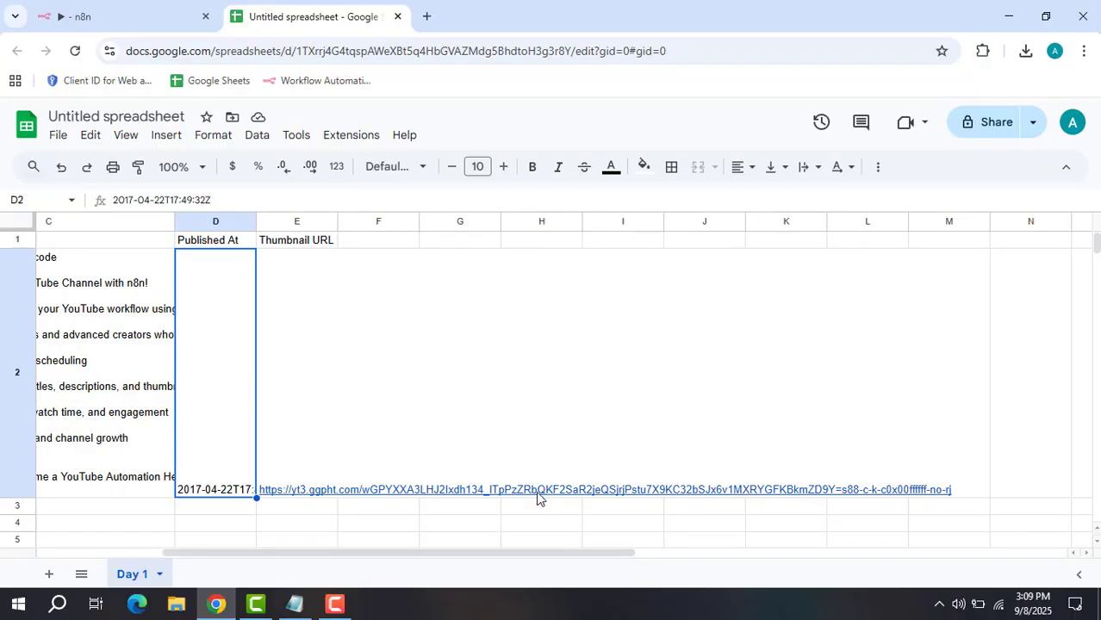
{"action": "left_click", "coordinate": [538, 494]}
{"action": "mouse_move", "coordinate": [459, 486]}
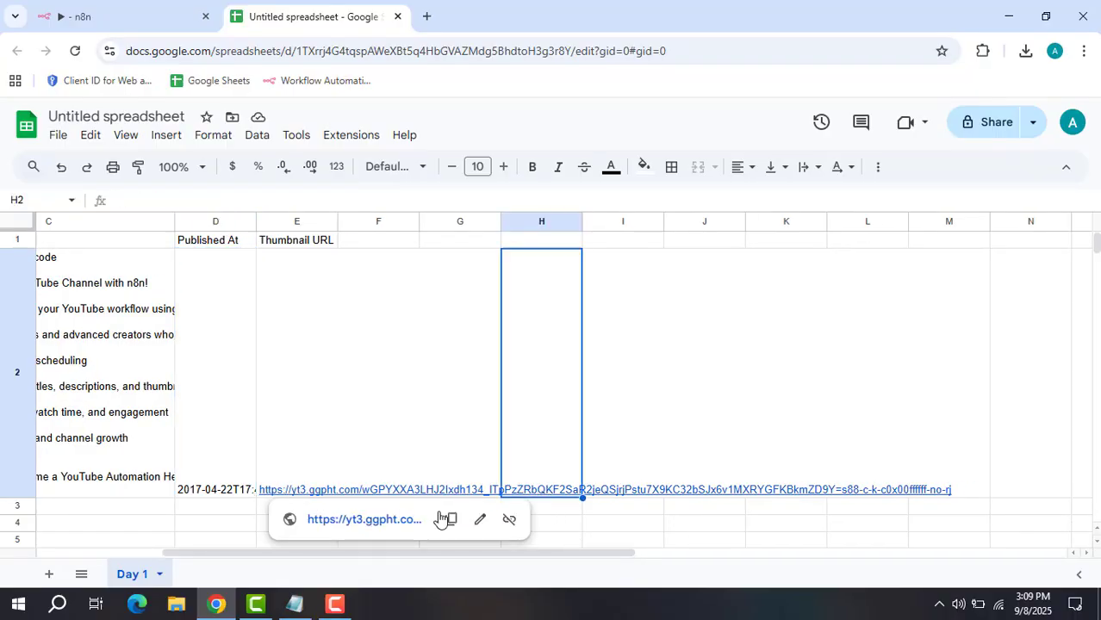
{"action": "left_click", "coordinate": [451, 519]}
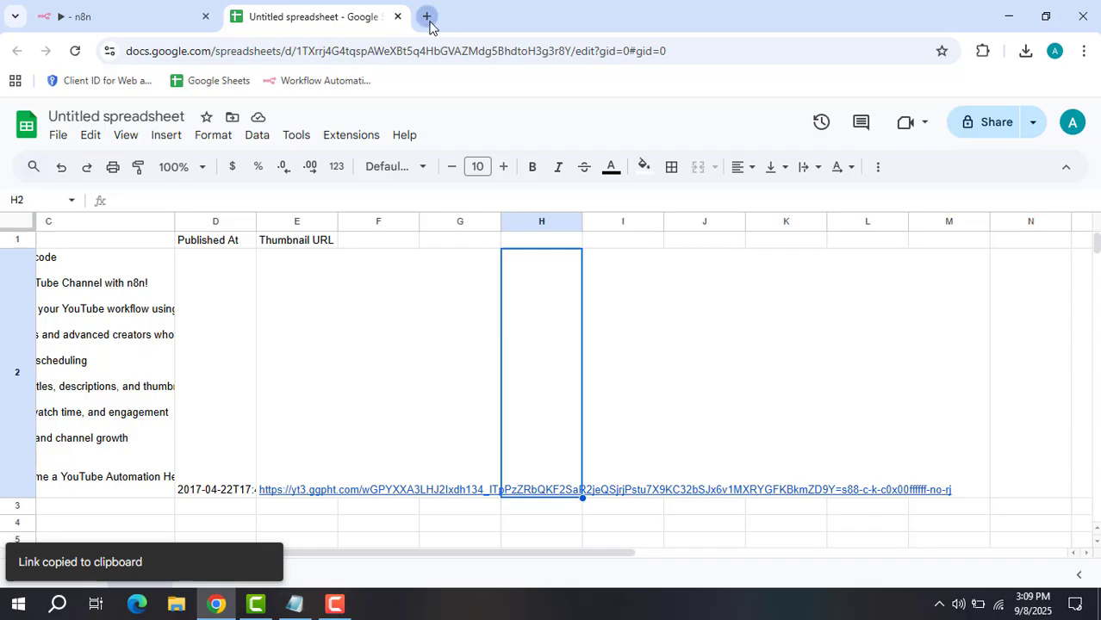
{"action": "left_click", "coordinate": [427, 16]}
{"action": "key", "text": "ctrl+v"}
{"action": "key", "text": "Return"}
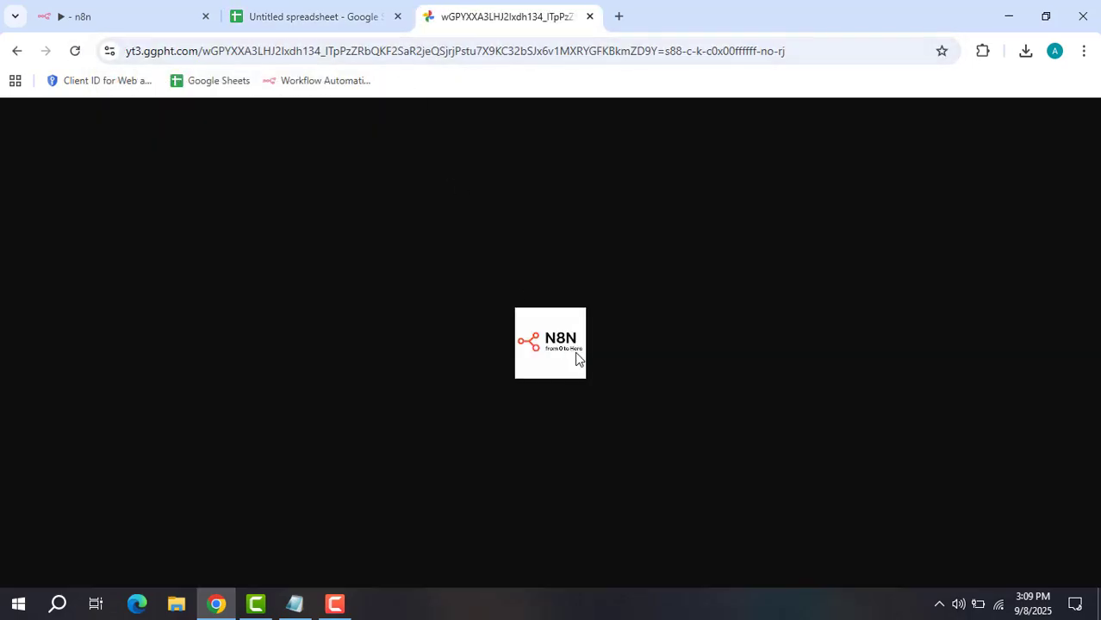
{"action": "left_click", "coordinate": [334, 16]}
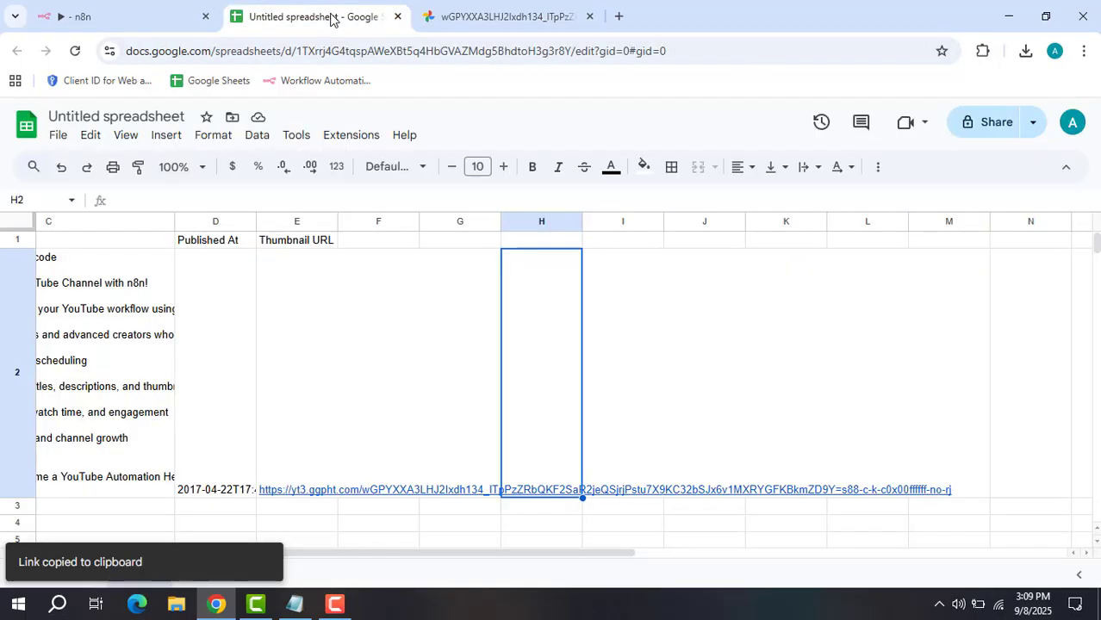
{"action": "left_click", "coordinate": [397, 16]}
{"action": "left_click", "coordinate": [397, 17]}
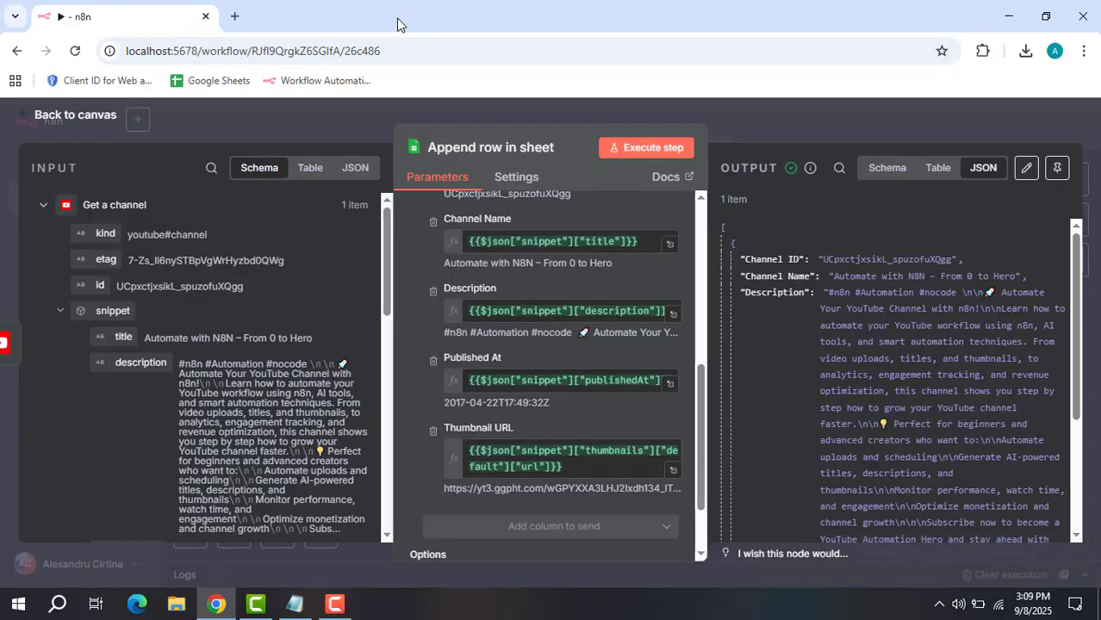
Reopen the Append row in sheet node and view its target spreadsheet.
{"action": "left_click", "coordinate": [782, 118]}
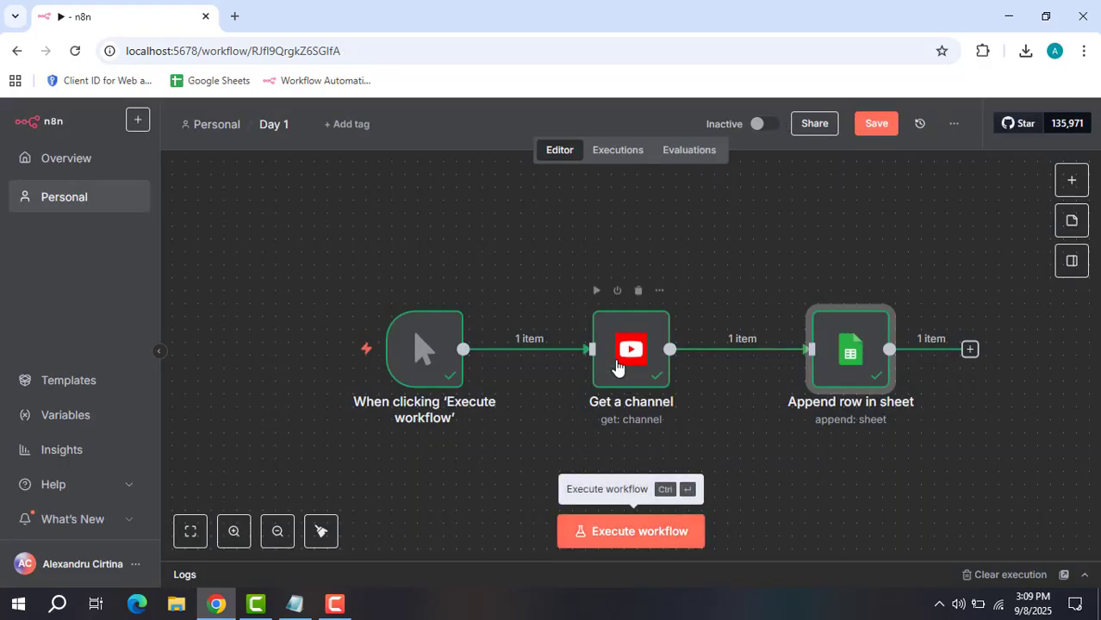
{"action": "double_click", "coordinate": [850, 364]}
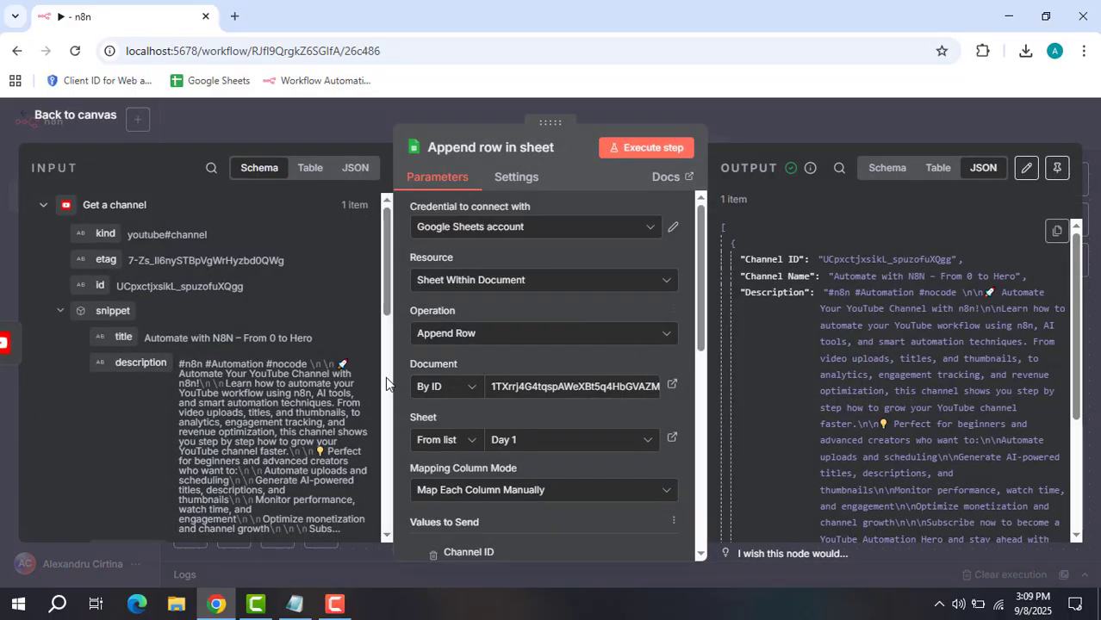
{"action": "left_click", "coordinate": [671, 387]}
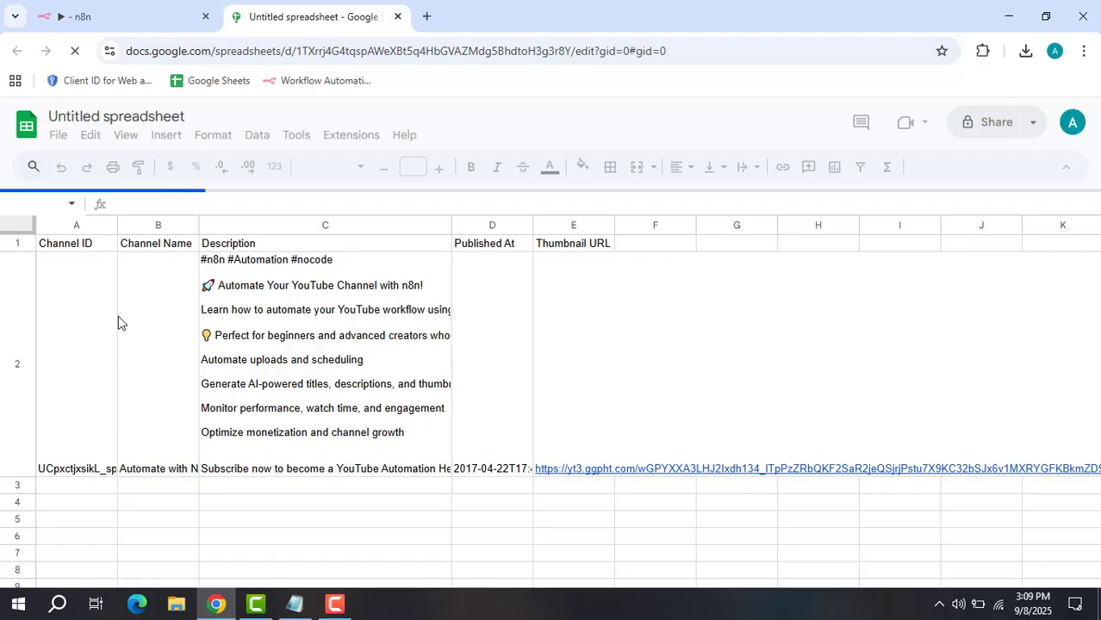
{"action": "scroll", "coordinate": [159, 394], "scroll_direction": "down", "scroll_amount": 5}
{"action": "scroll", "coordinate": [157, 394], "scroll_direction": "up", "scroll_amount": 3}
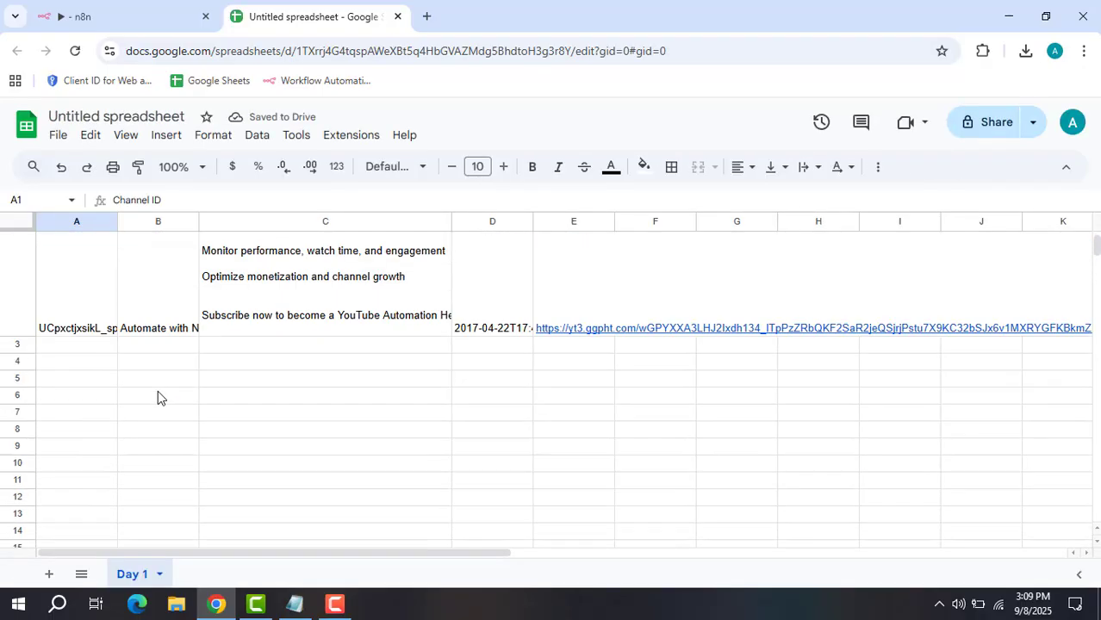
{"action": "scroll", "coordinate": [157, 396], "scroll_direction": "up", "scroll_amount": 2}
{"action": "scroll", "coordinate": [99, 362], "scroll_direction": "down", "scroll_amount": 2}
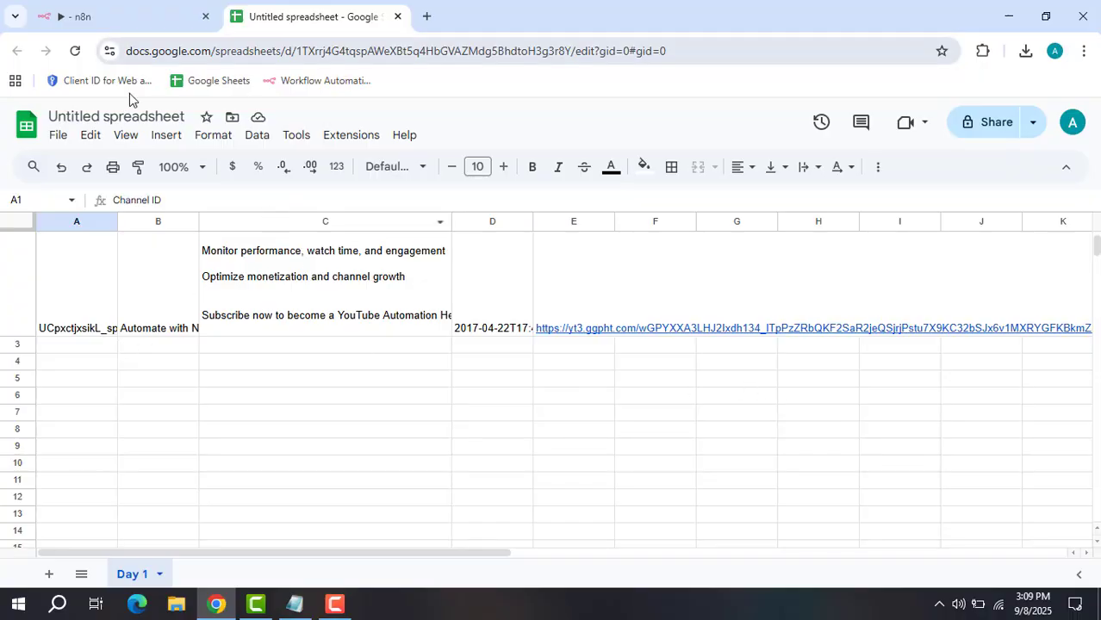
{"action": "left_click", "coordinate": [142, 16]}
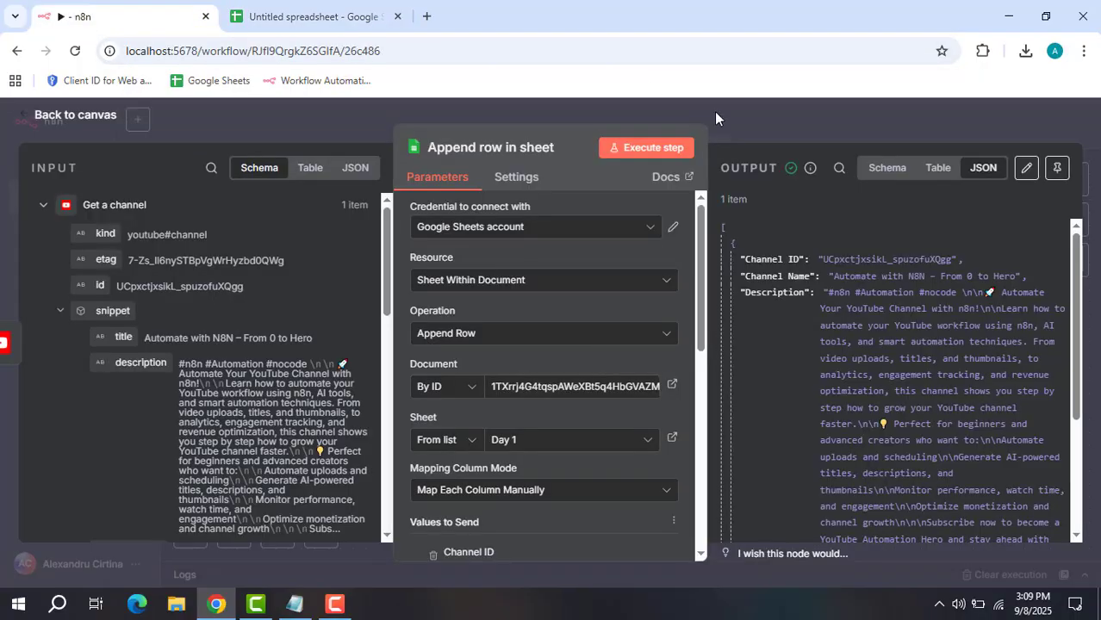
Rerun Append row in sheet, check the new row 3 in Day 1, and return to canvas.
{"action": "left_click", "coordinate": [634, 149]}
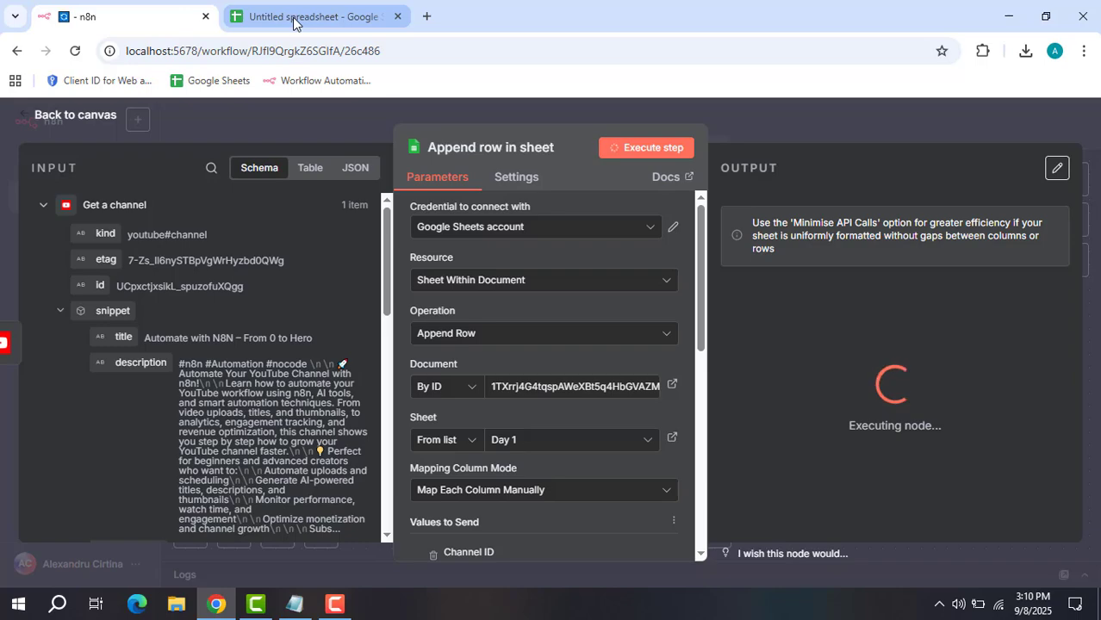
{"action": "mouse_move", "coordinate": [292, 23]}
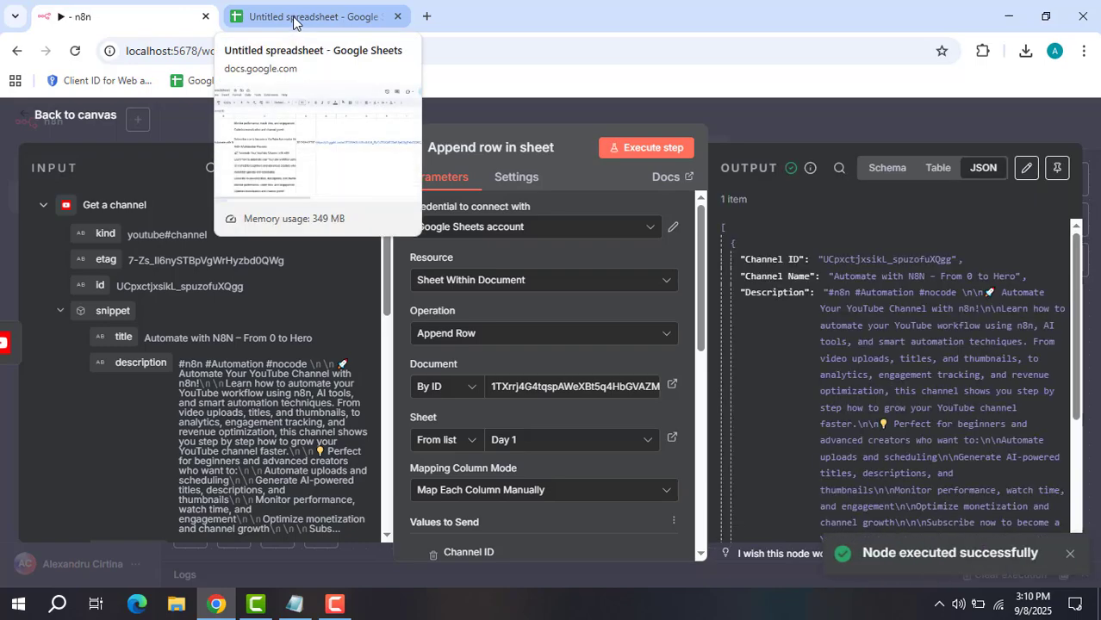
{"action": "left_click", "coordinate": [292, 19]}
{"action": "scroll", "coordinate": [513, 380], "scroll_direction": "down", "scroll_amount": 2}
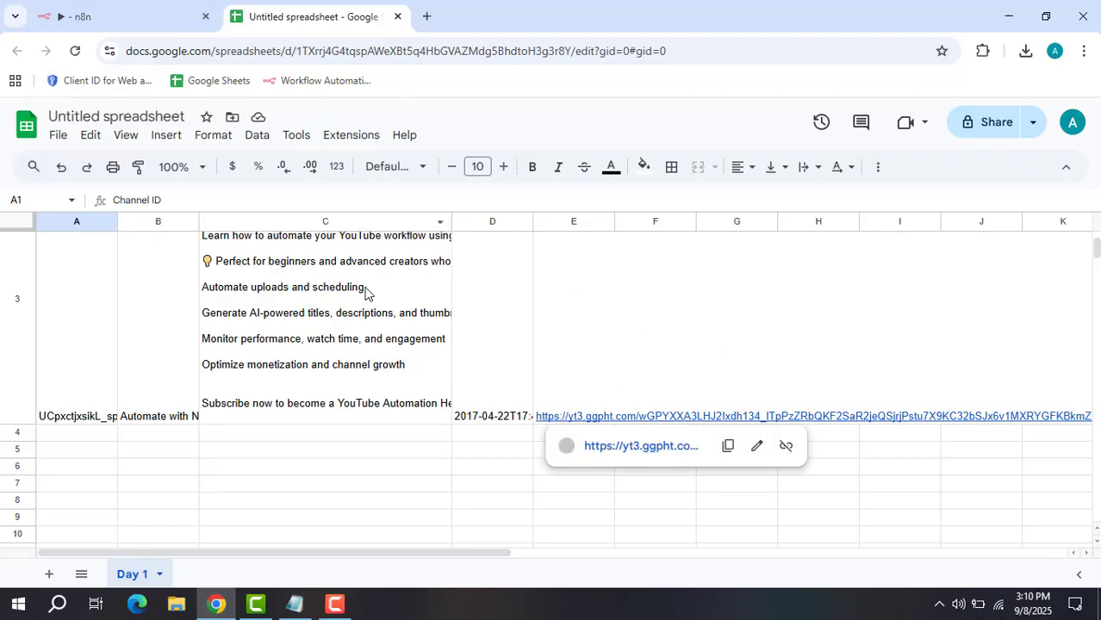
{"action": "scroll", "coordinate": [369, 288], "scroll_direction": "up", "scroll_amount": 1}
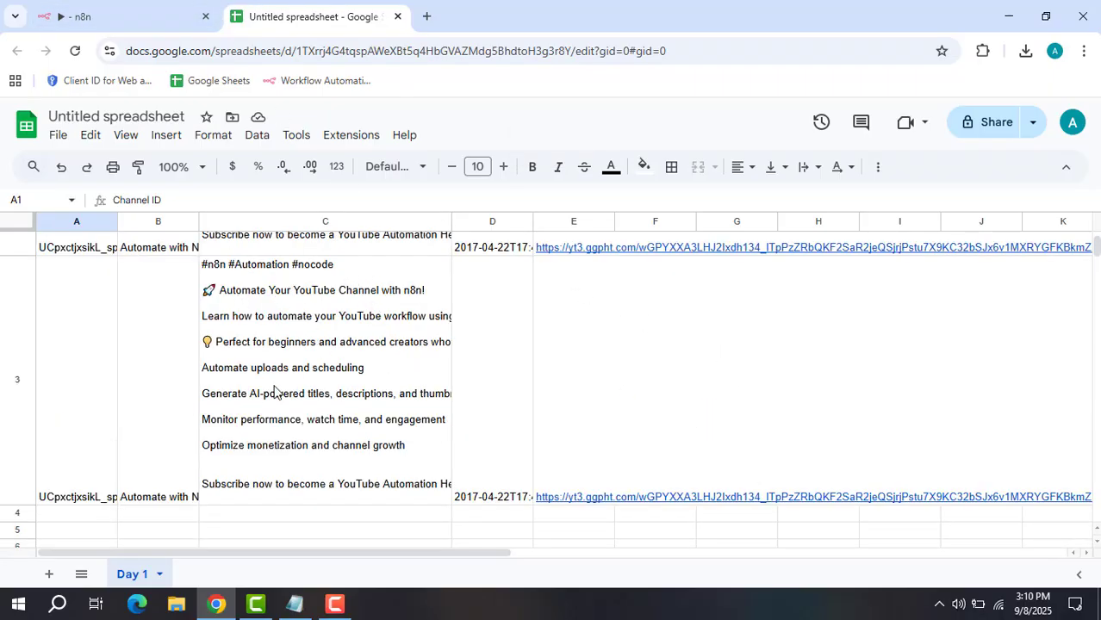
{"action": "left_click", "coordinate": [103, 14]}
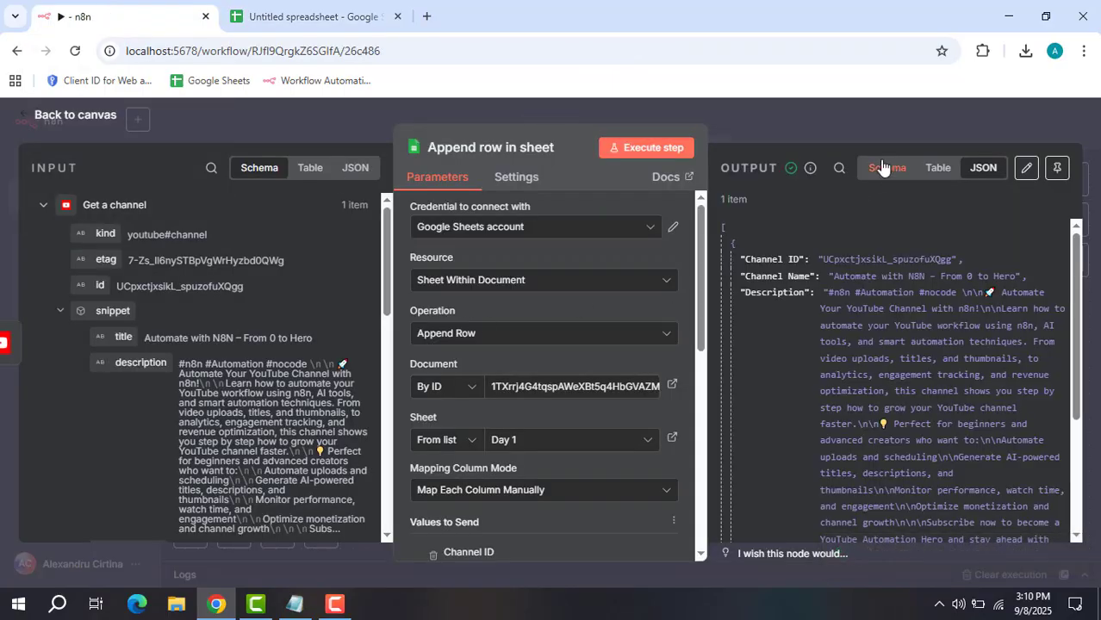
{"action": "left_click", "coordinate": [866, 130]}
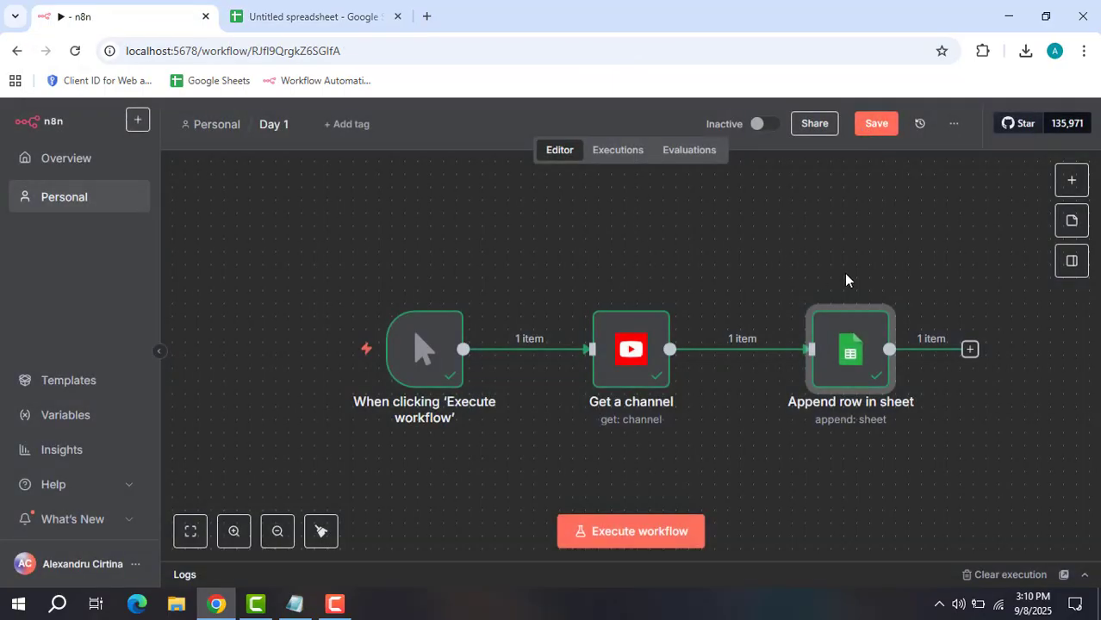